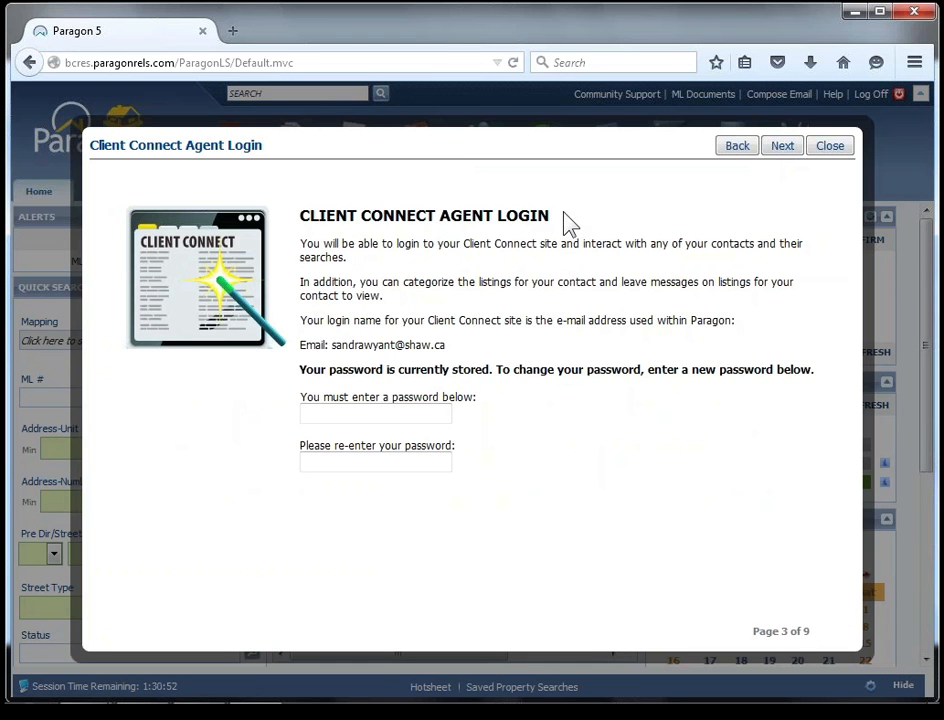
# Proceed to the Agent Information page and choose the cell number as the agent's primary phone number.
pyautogui.click(564, 214)
pyautogui.click(783, 148)
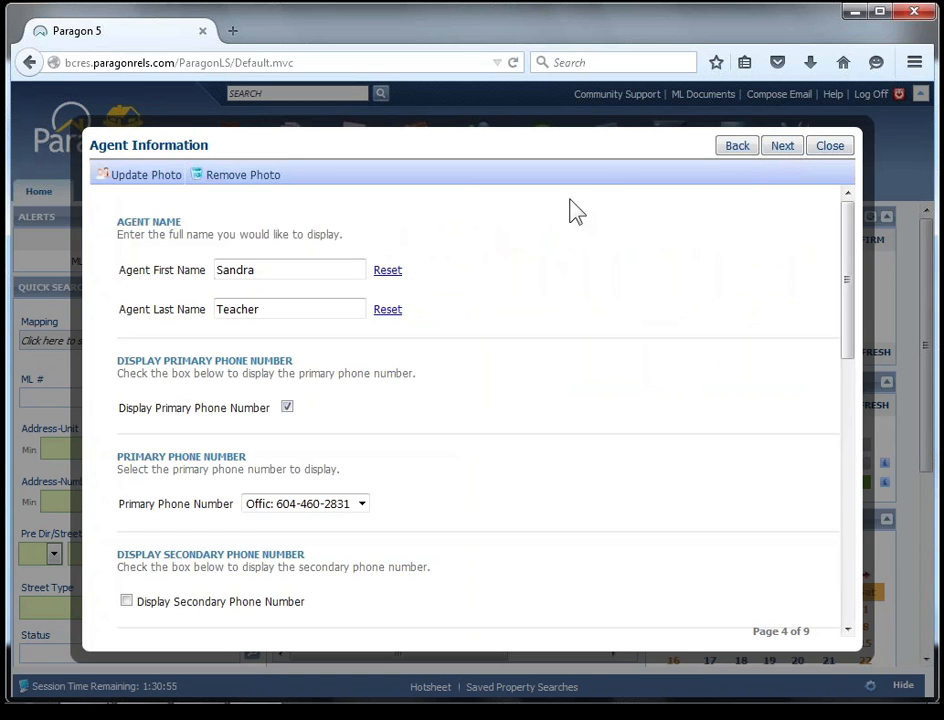
pyautogui.click(146, 178)
pyautogui.moveTo(847, 274); pyautogui.dragTo(849, 580)
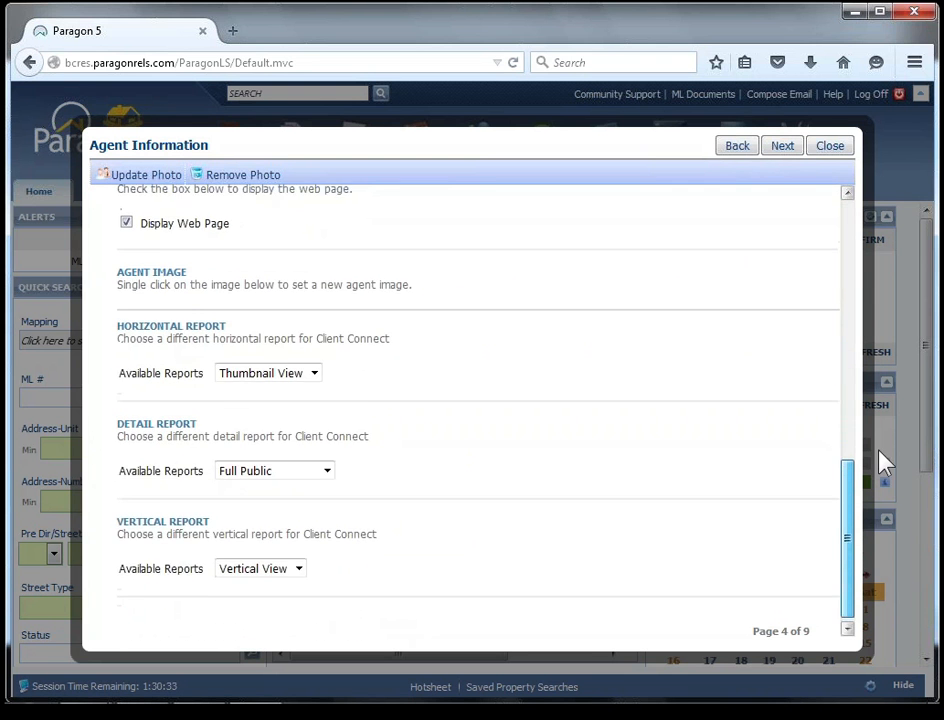
pyautogui.moveTo(879, 453); pyautogui.dragTo(768, 295)
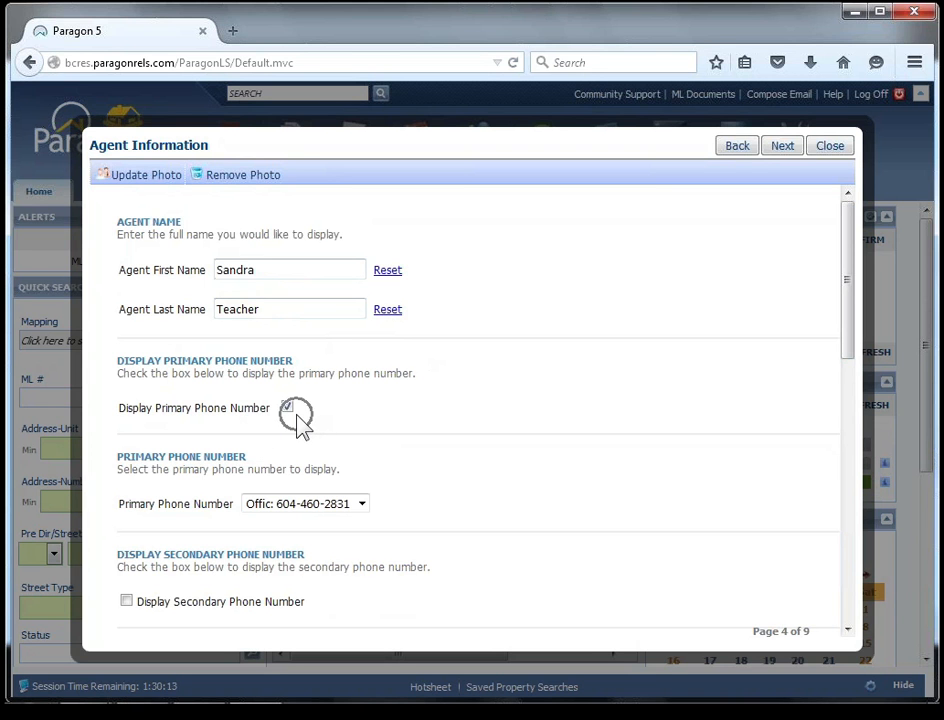
pyautogui.click(362, 505)
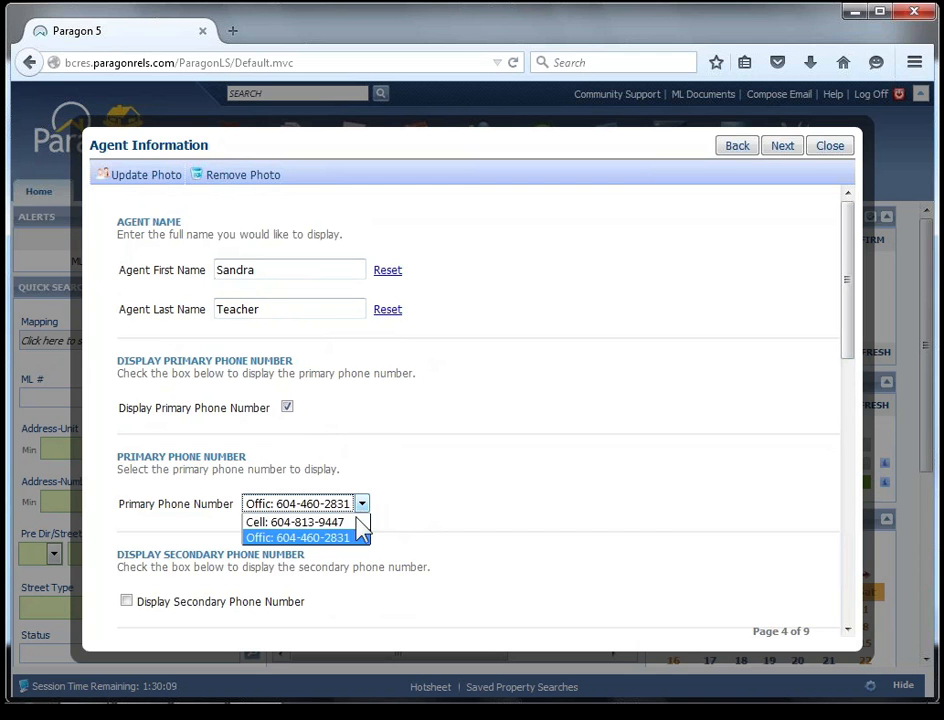
pyautogui.click(361, 519)
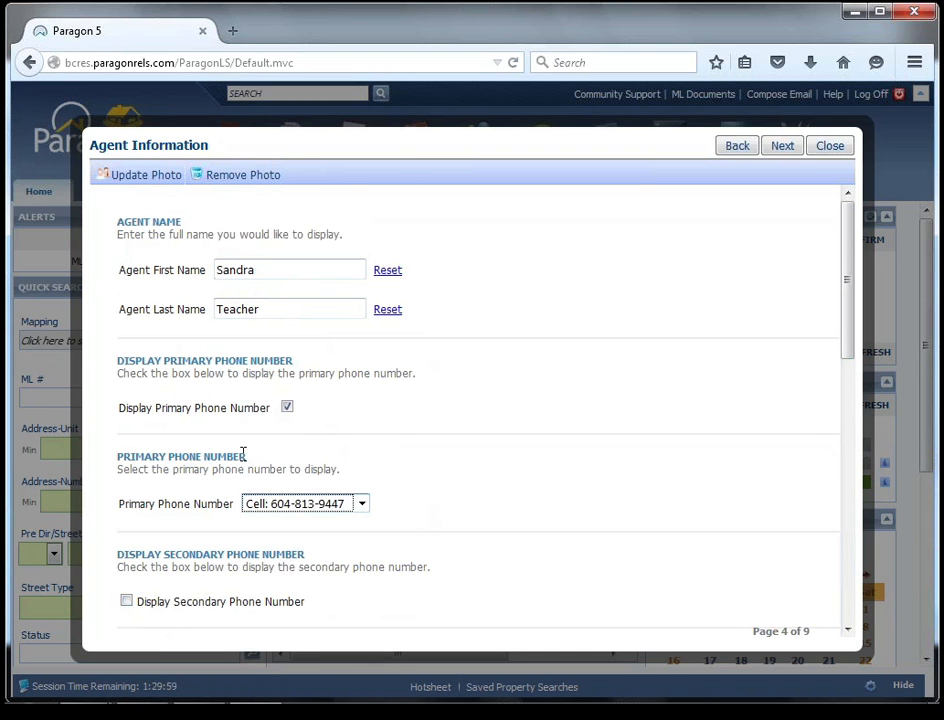
pyautogui.click(304, 628)
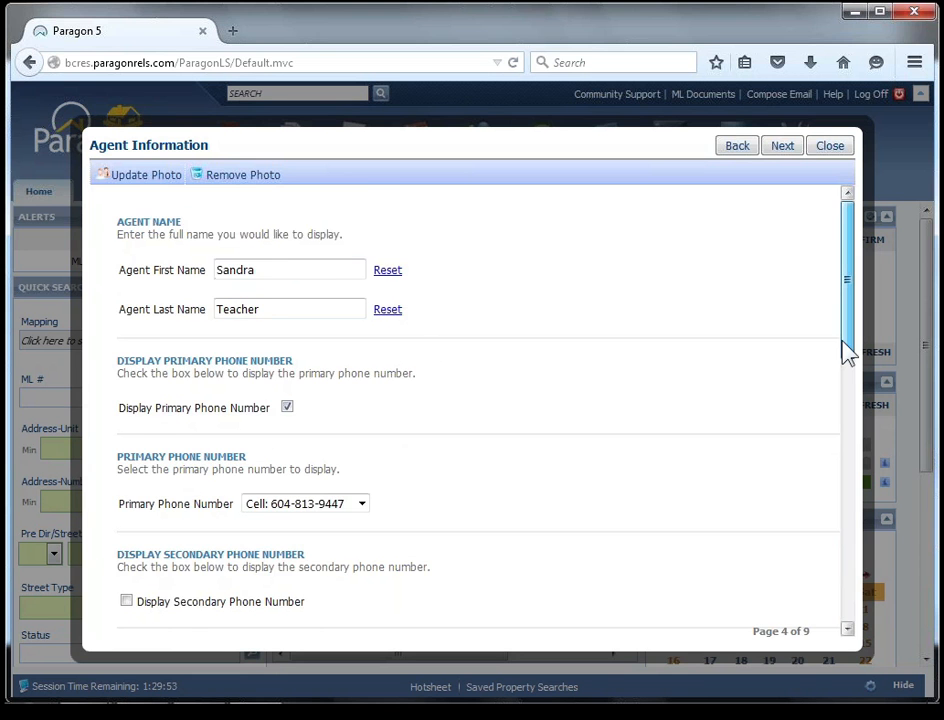
# Keep Full Public as the Client Connect detail report and continue to the Banner page.
pyautogui.moveTo(847, 352); pyautogui.dragTo(839, 443)
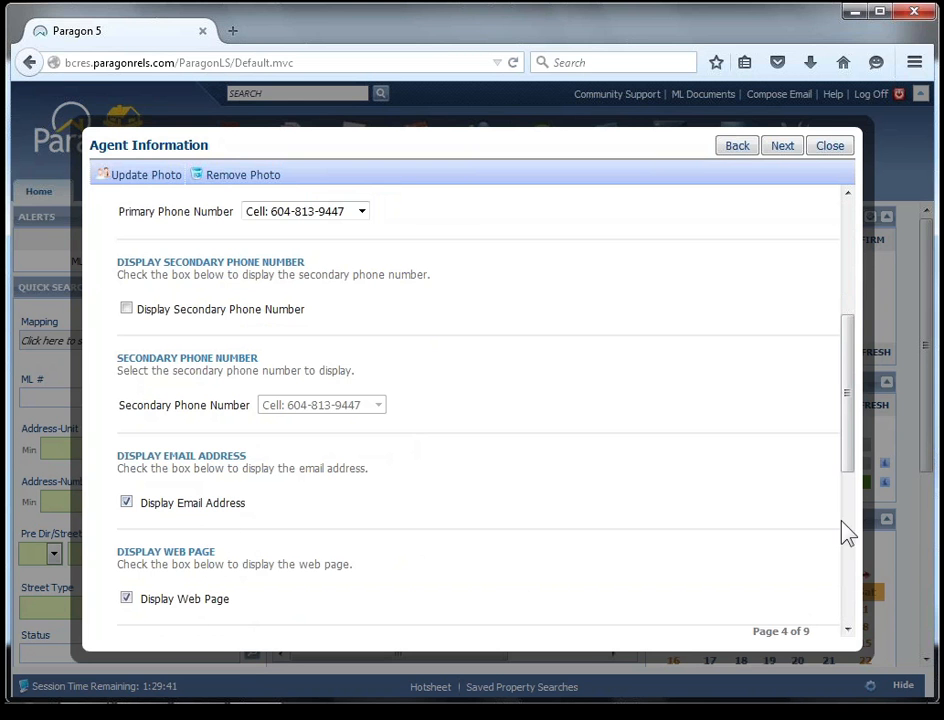
pyautogui.moveTo(851, 459); pyautogui.dragTo(850, 512)
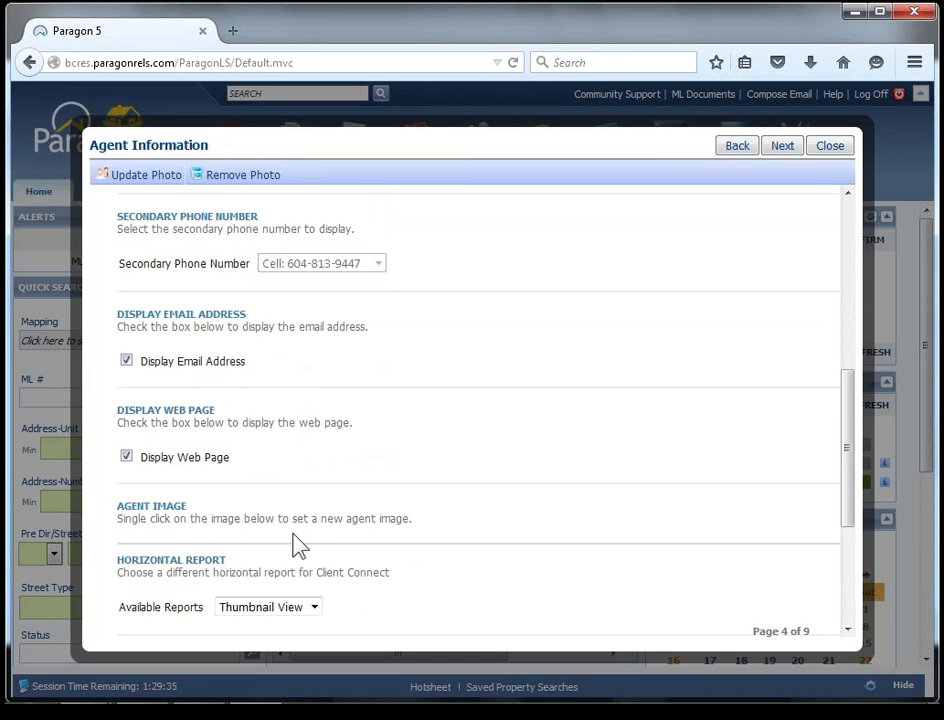
pyautogui.click(155, 178)
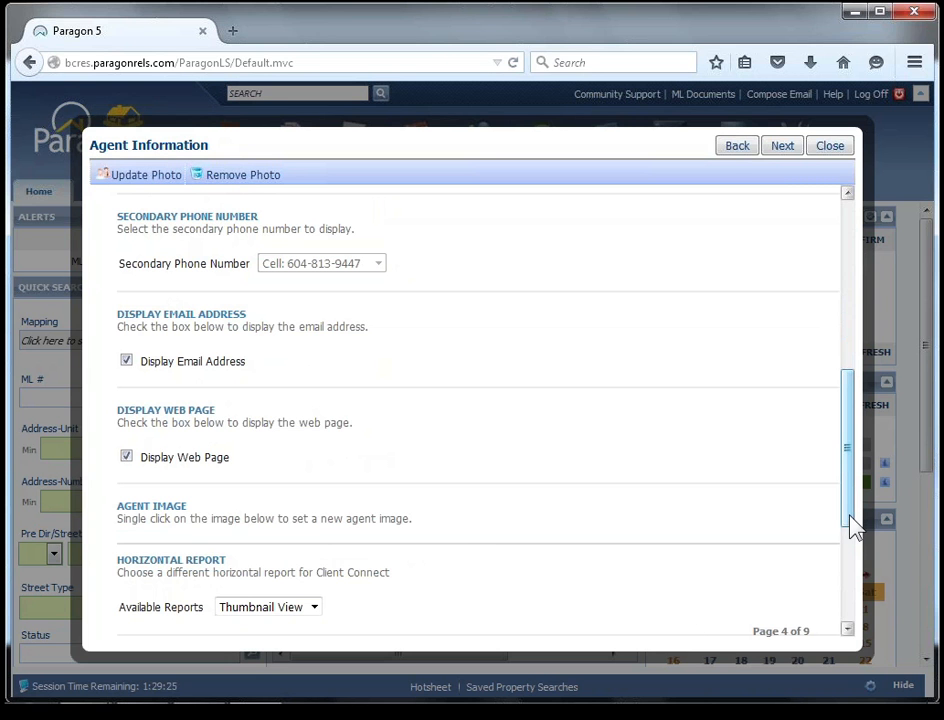
pyautogui.scroll(-2, 851, 541)
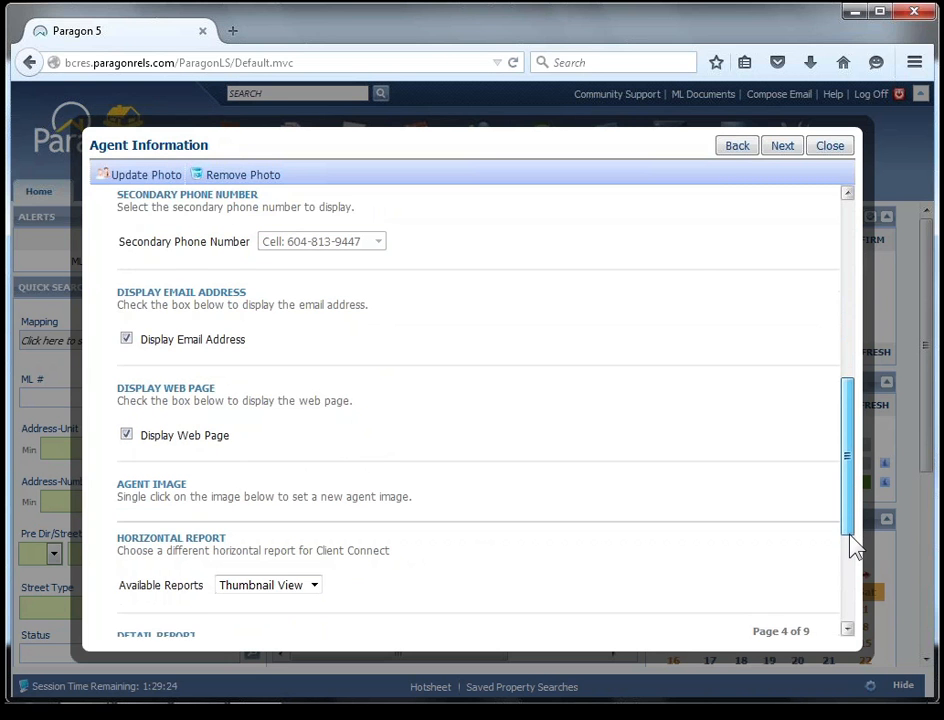
pyautogui.click(316, 545)
pyautogui.click(358, 545)
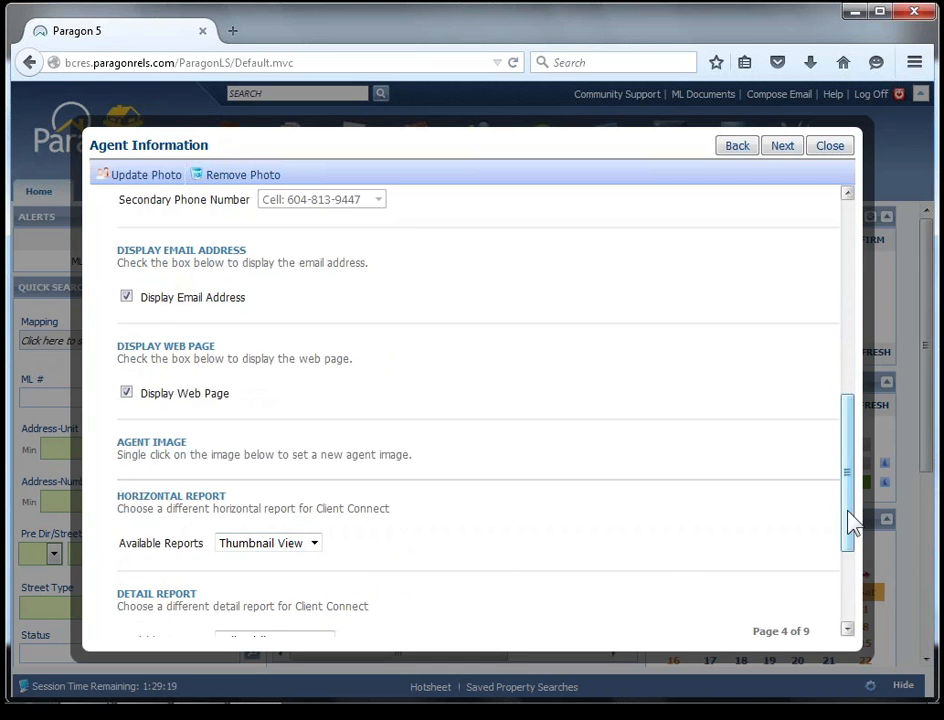
pyautogui.moveTo(843, 537); pyautogui.dragTo(843, 573)
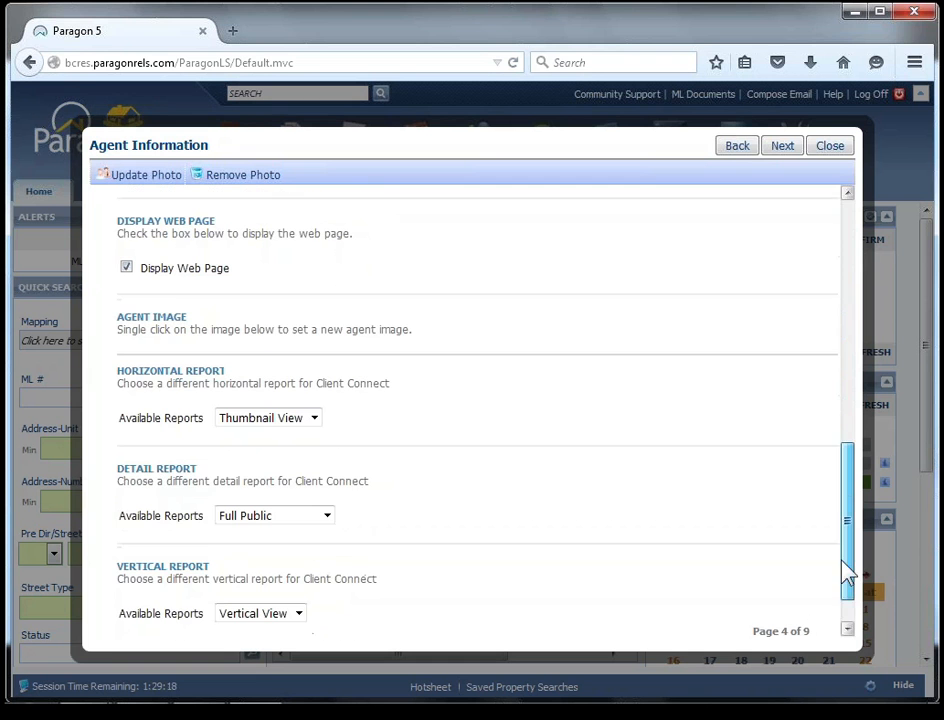
pyautogui.click(328, 512)
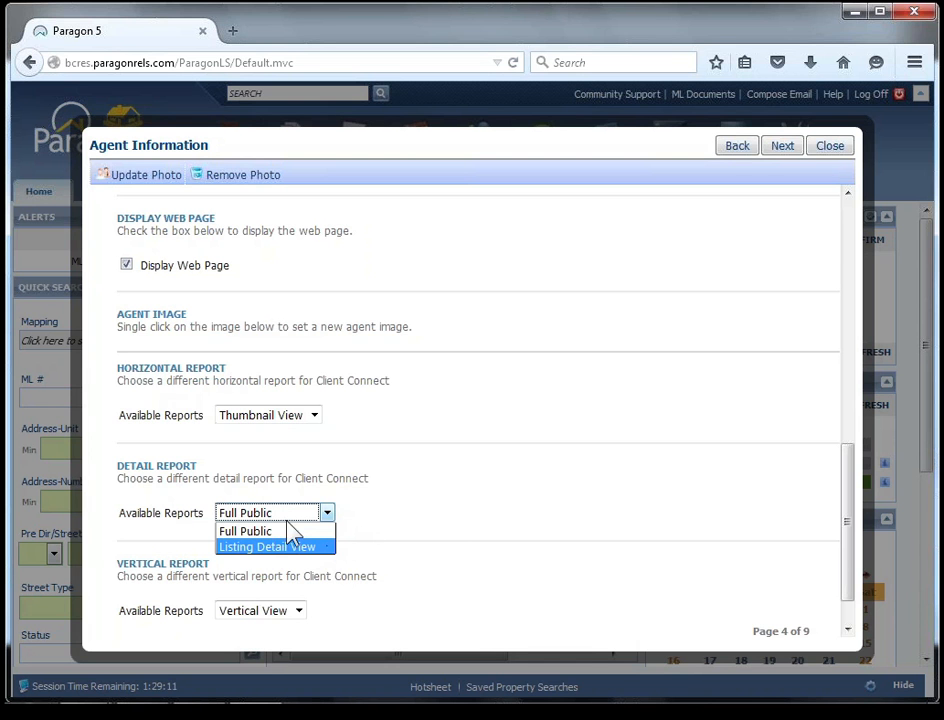
pyautogui.click(288, 513)
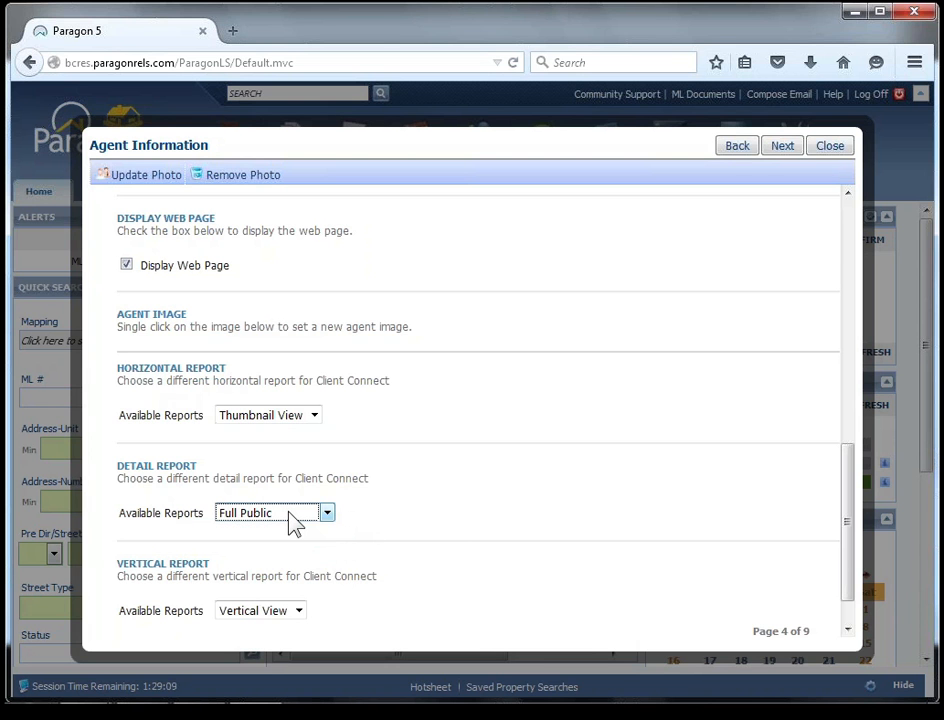
pyautogui.click(848, 629)
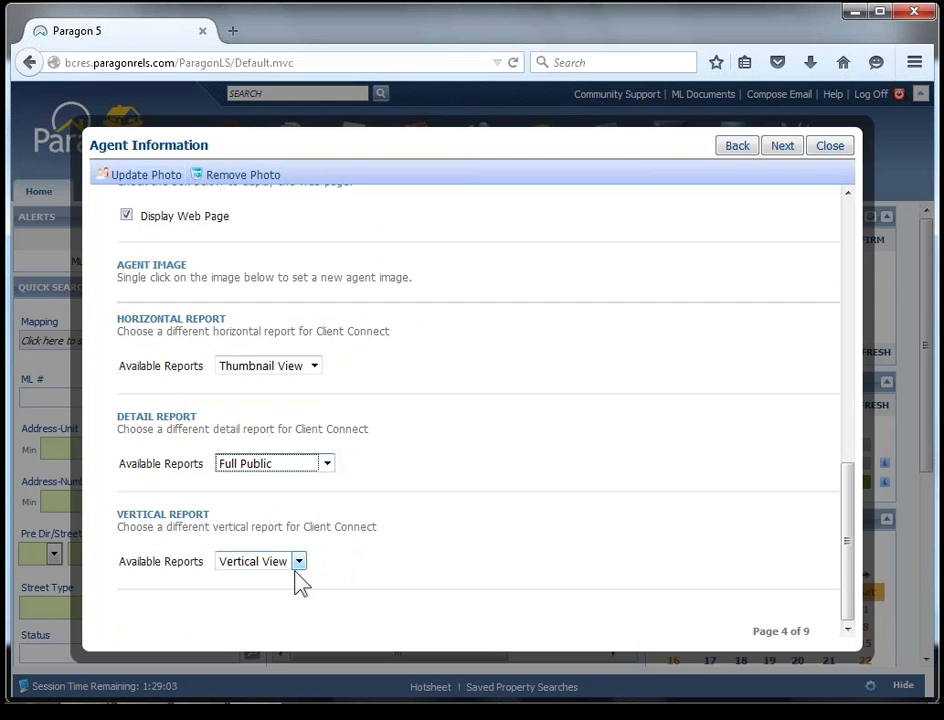
pyautogui.click(782, 148)
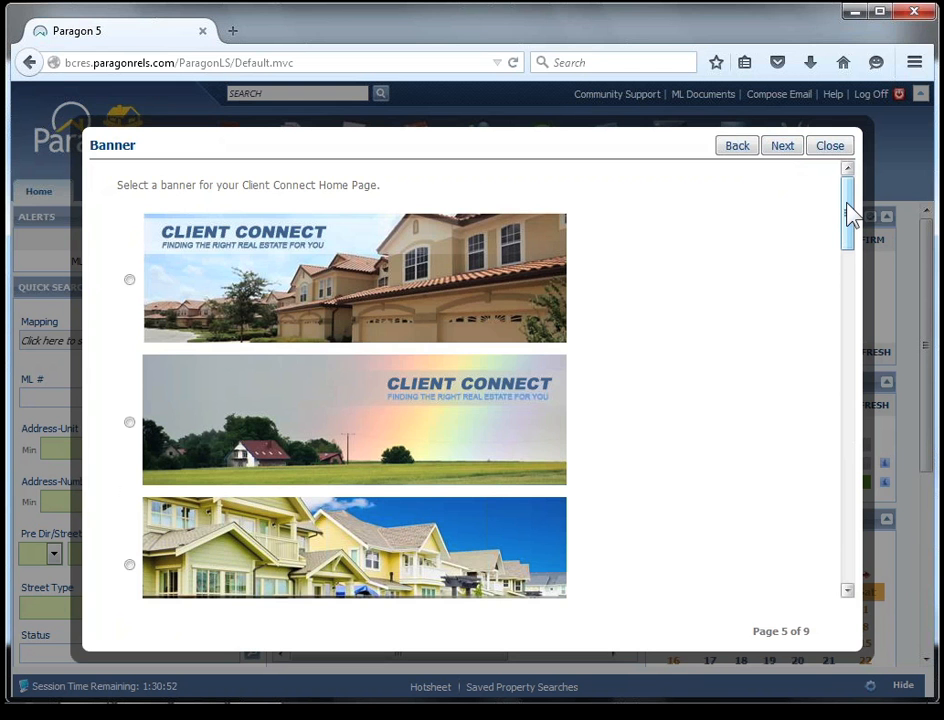
# Select the last banner, the city skyline above houses, for the Client Connect home page and continue to the Home Page Message page.
pyautogui.moveTo(849, 213); pyautogui.dragTo(803, 562)
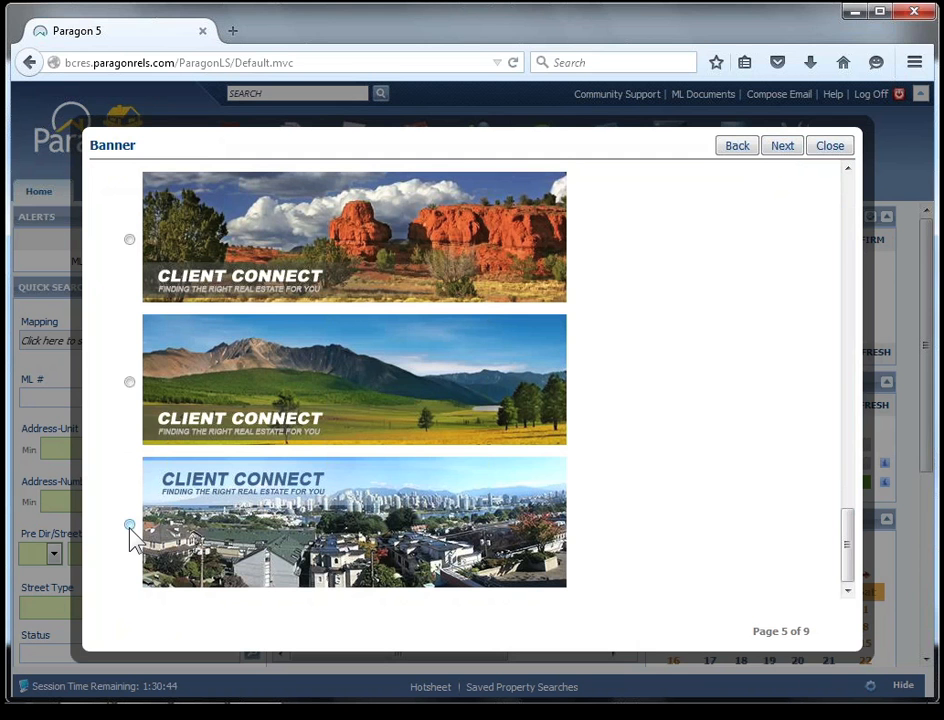
pyautogui.click(130, 525)
pyautogui.keyDown('ctrl'); pyautogui.click(134, 549); pyautogui.keyUp('ctrl')
pyautogui.click(784, 150)
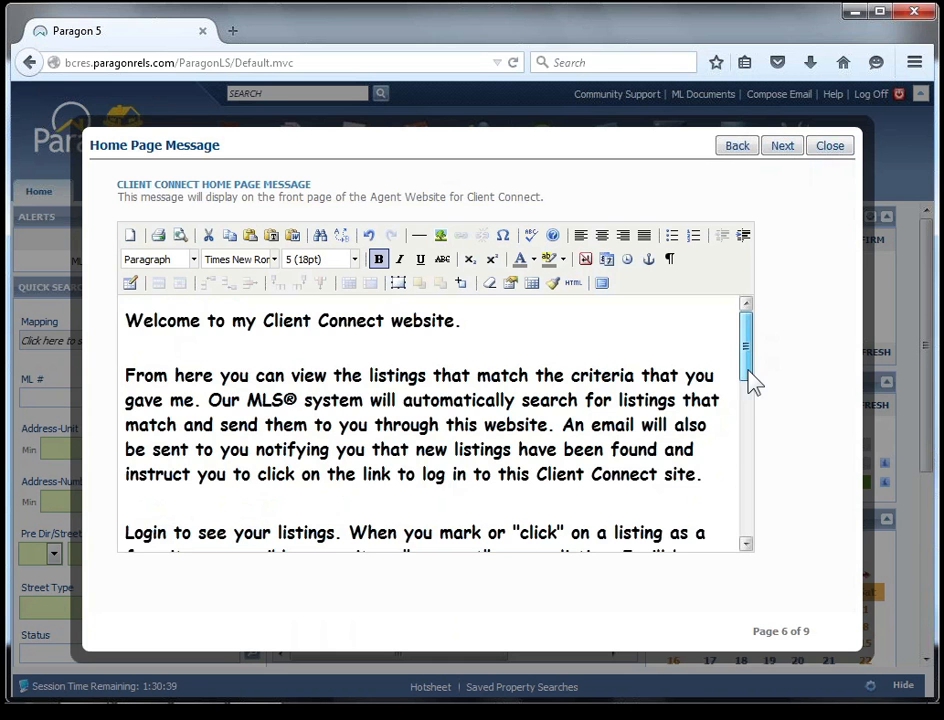
# Spell-check the Client Connect home page message and continue to the Links page.
pyautogui.moveTo(750, 375); pyautogui.dragTo(750, 330)
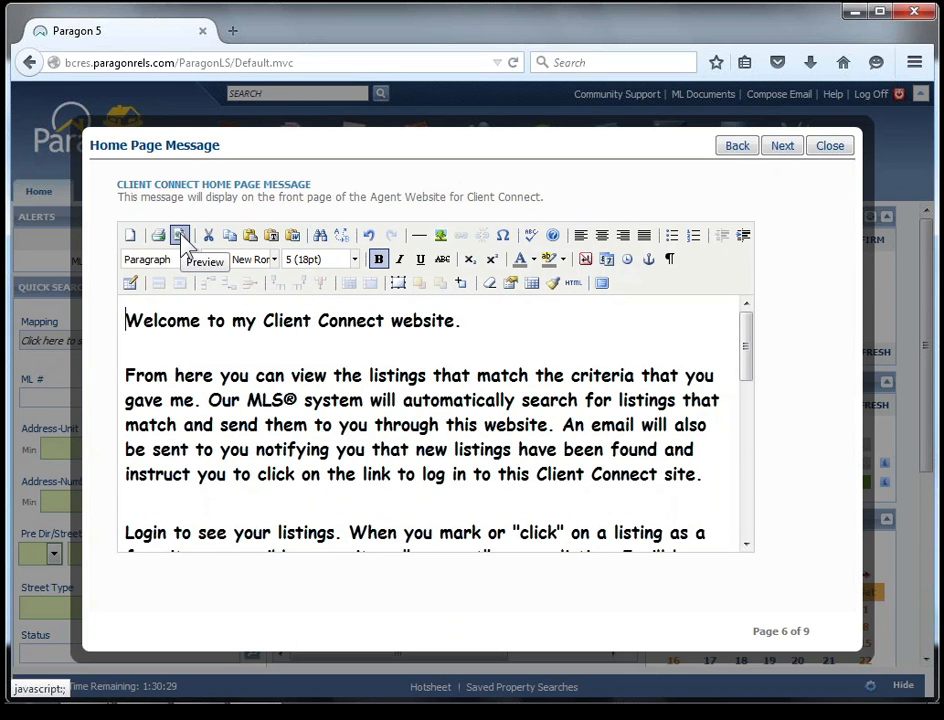
pyautogui.click(533, 237)
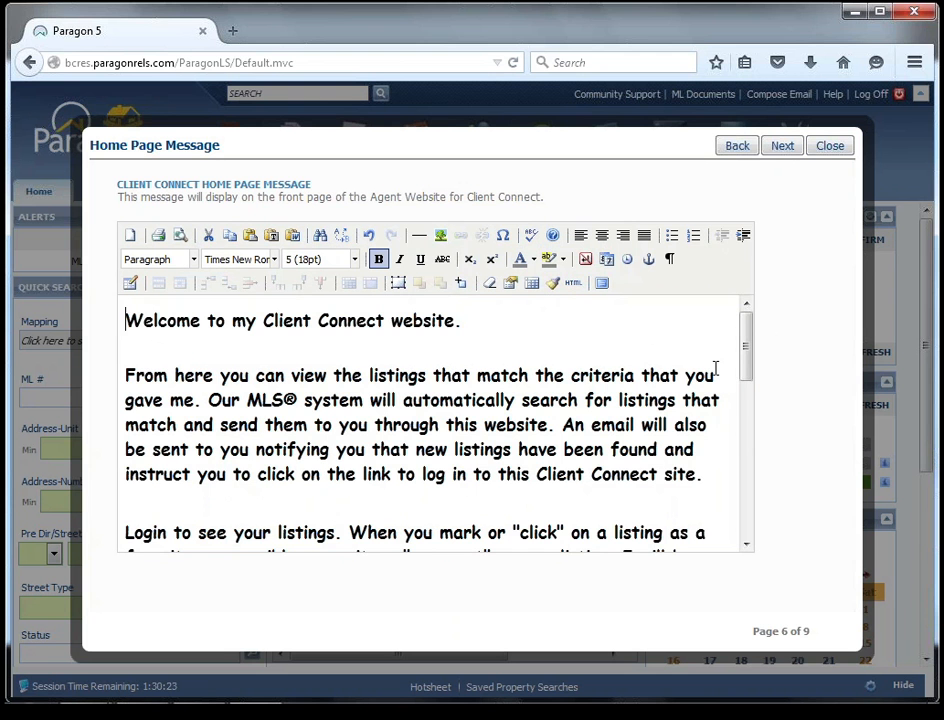
pyautogui.moveTo(752, 362)
pyautogui.mouseDown()
pyautogui.moveTo(748, 412)
pyautogui.moveTo(744, 346)
pyautogui.mouseUp()
pyautogui.click(782, 146)
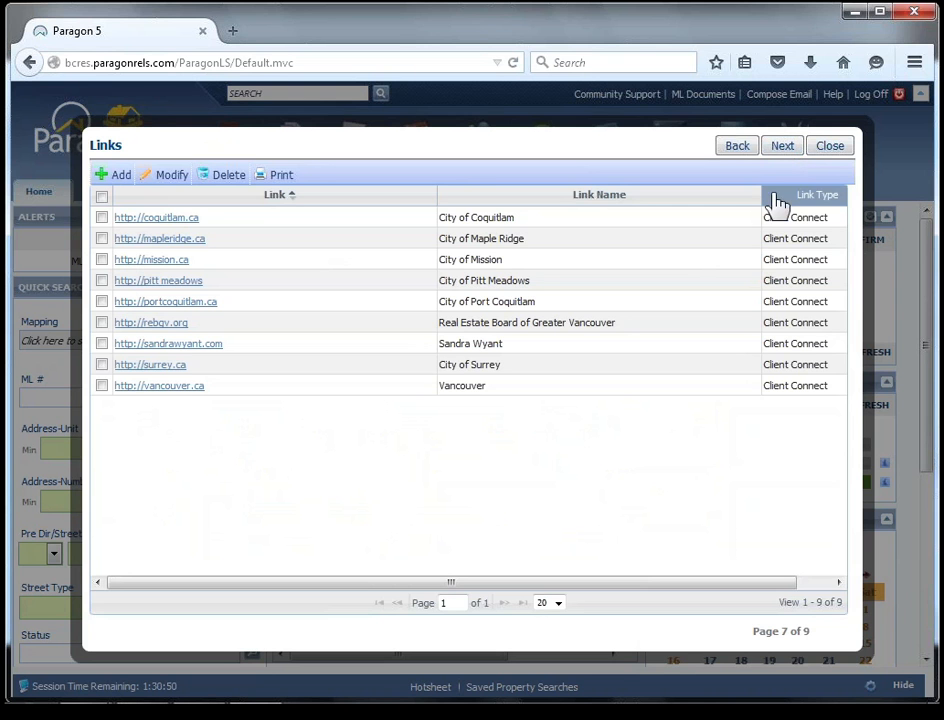
pyautogui.click(765, 301)
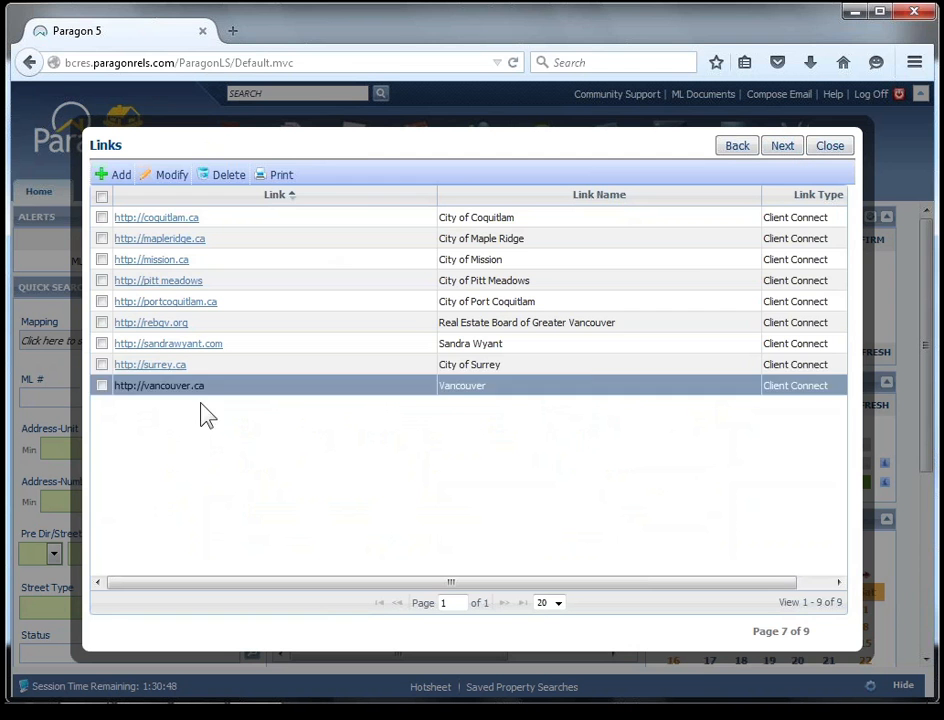
pyautogui.click(120, 177)
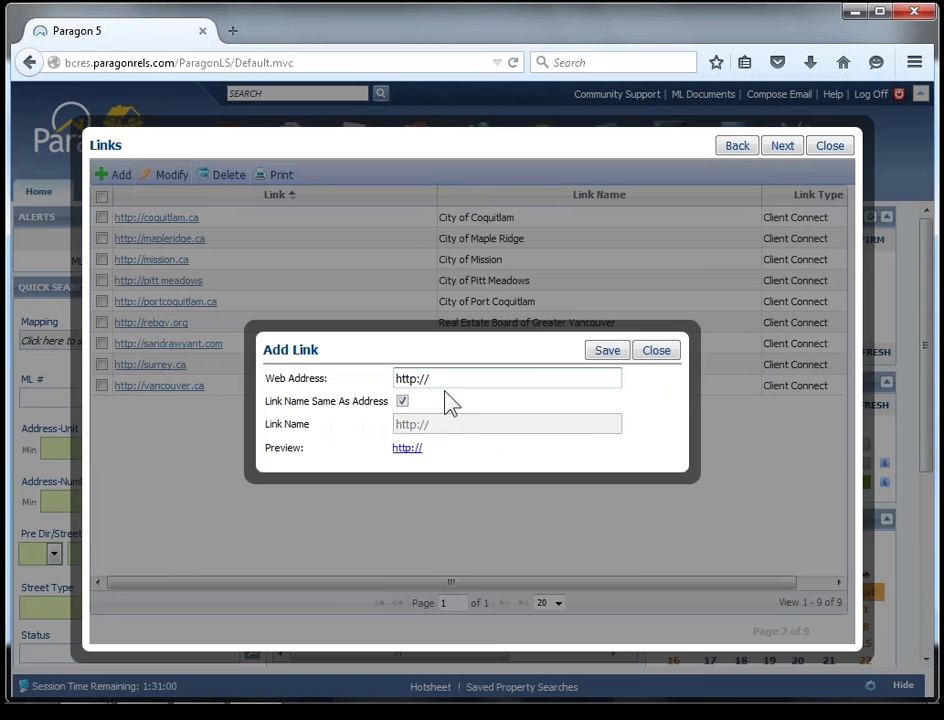
pyautogui.click(445, 380)
pyautogui.write('surrey.ca')
# Give the new link its own name, City of Surrey, instead of the address, and save it.
pyautogui.click(401, 401)
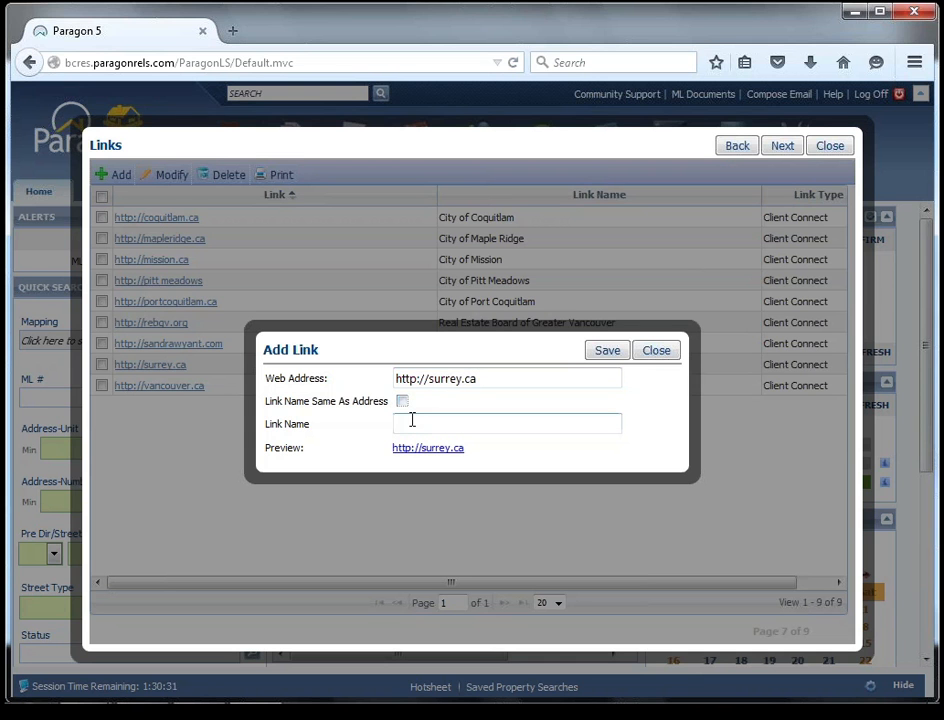
pyautogui.click(412, 421)
pyautogui.write('Cl')
pyautogui.write('ity')
pyautogui.press('Left')
pyautogui.press('Left')
pyautogui.press('Left')
pyautogui.press('Left')
pyautogui.press('Delete')
pyautogui.press('Right')
pyautogui.write('of Surrey')
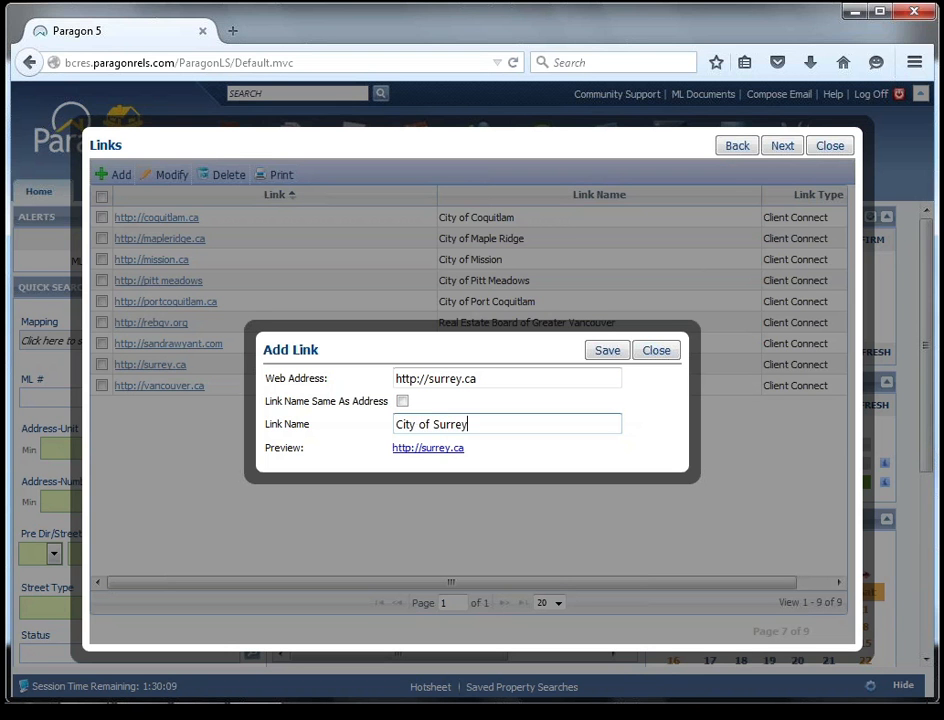
pyautogui.click(605, 352)
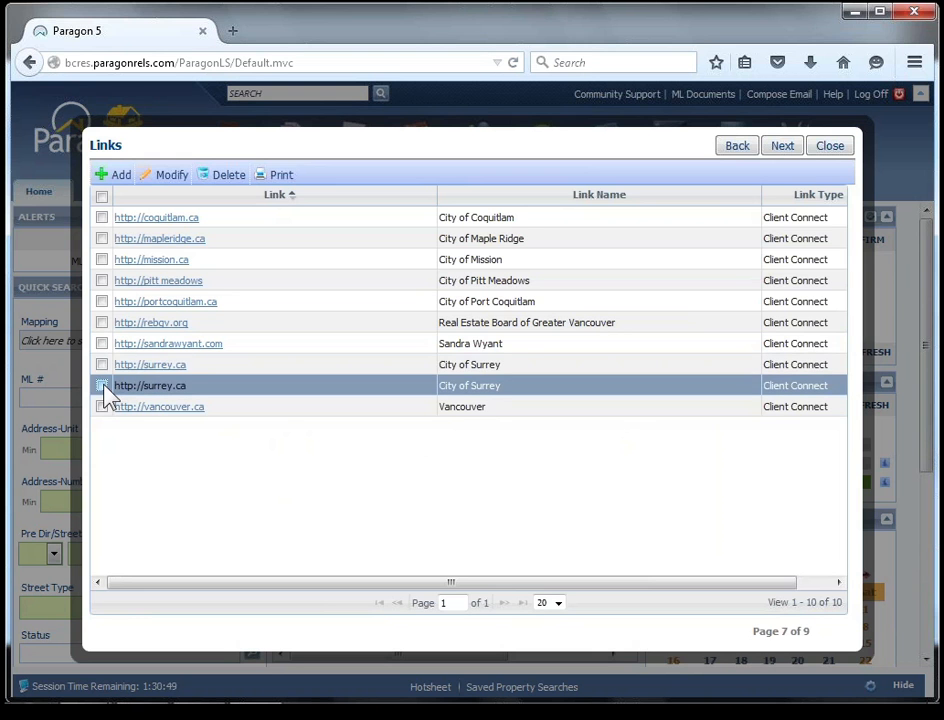
pyautogui.click(102, 386)
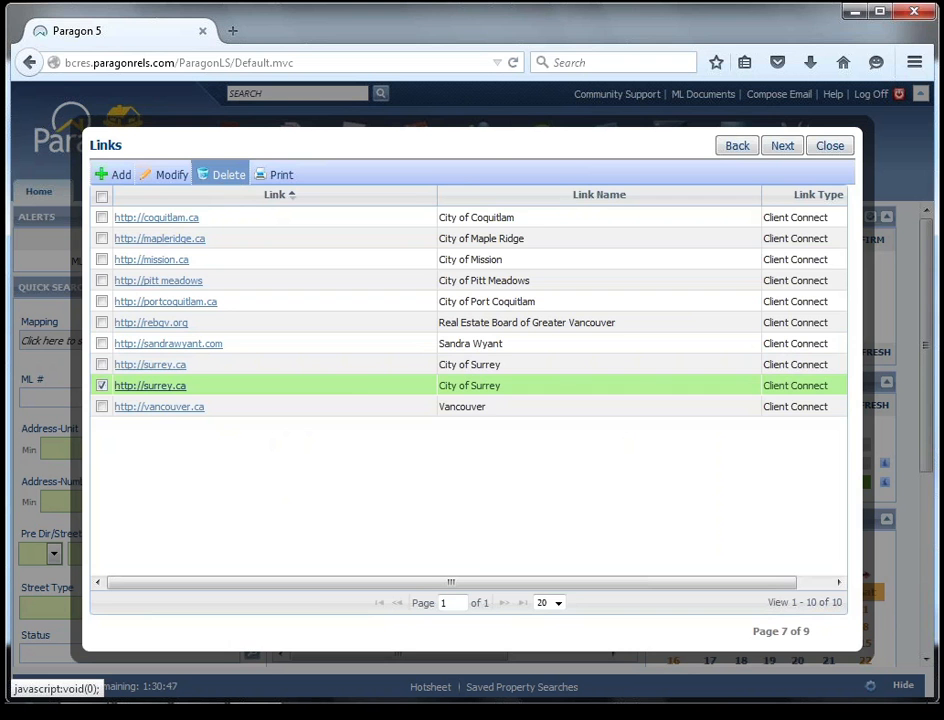
pyautogui.click(222, 175)
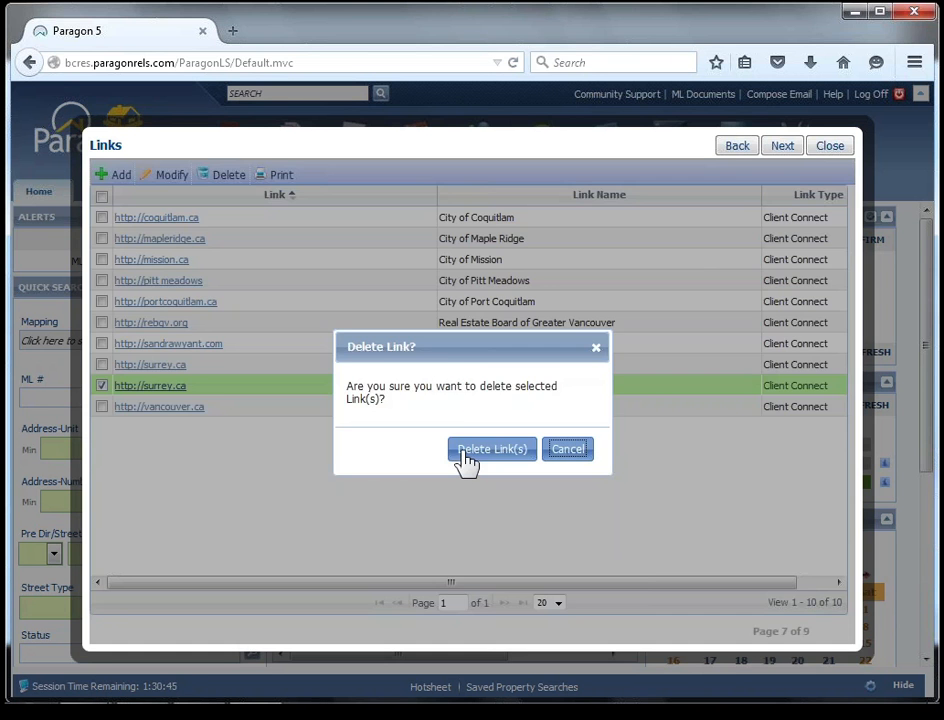
pyautogui.click(463, 451)
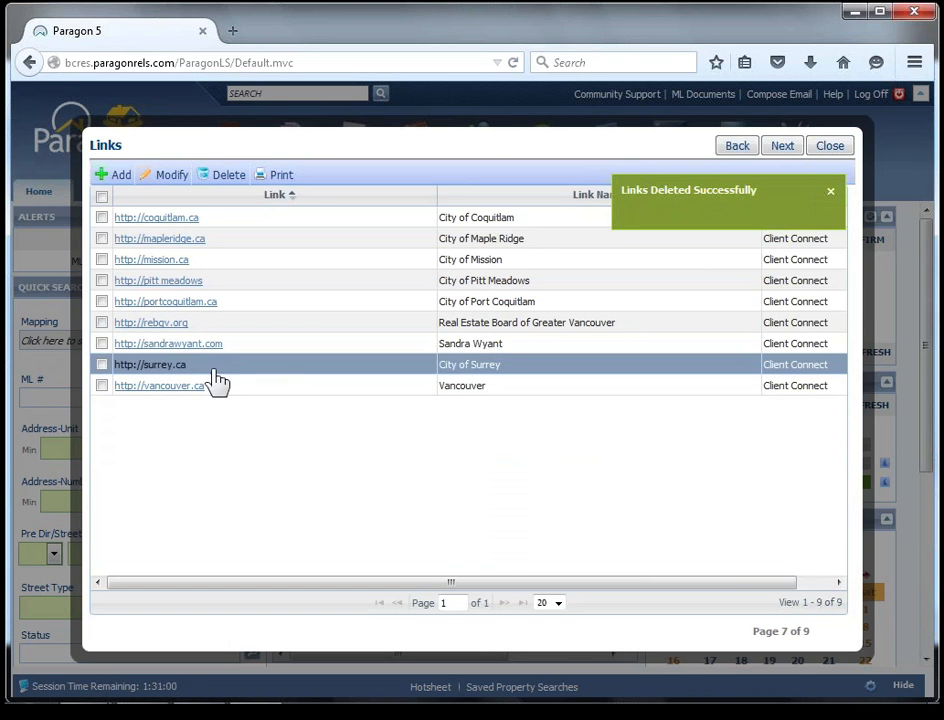
pyautogui.click(102, 364)
pyautogui.click(157, 180)
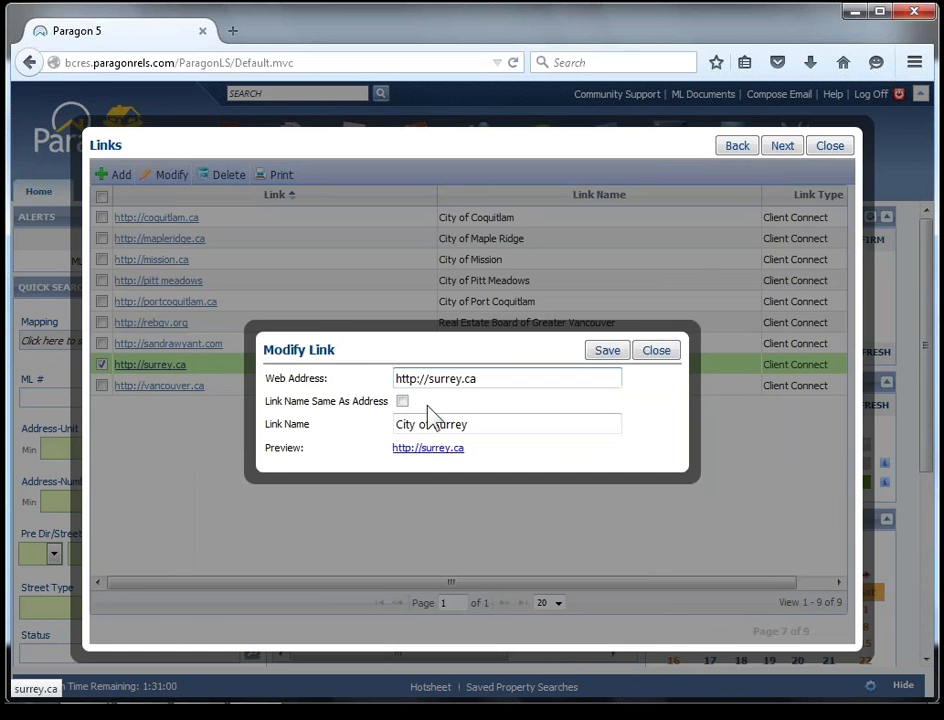
pyautogui.click(430, 379)
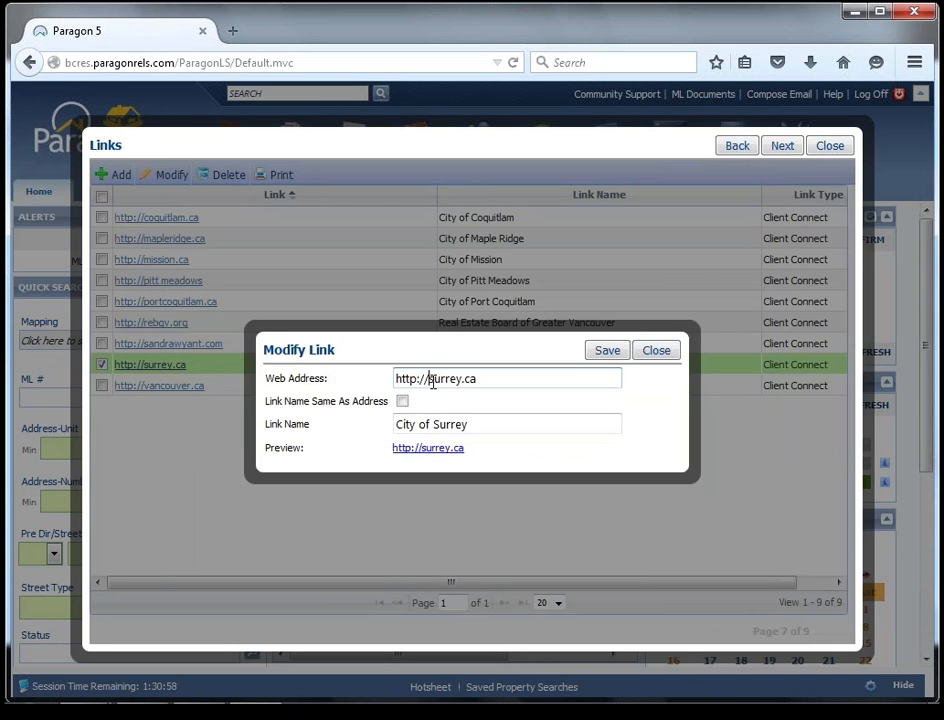
pyautogui.write('y')
pyautogui.press('Right')
pyautogui.press('Delete')
pyautogui.press('BackSpace')
pyautogui.write('u')
pyautogui.click(607, 350)
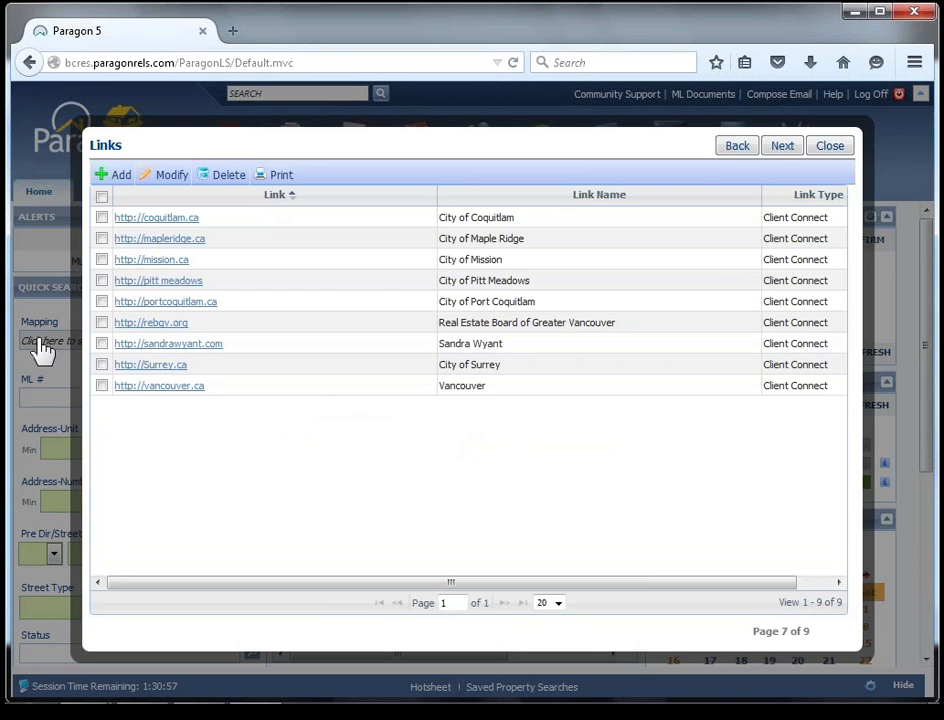
pyautogui.click(783, 147)
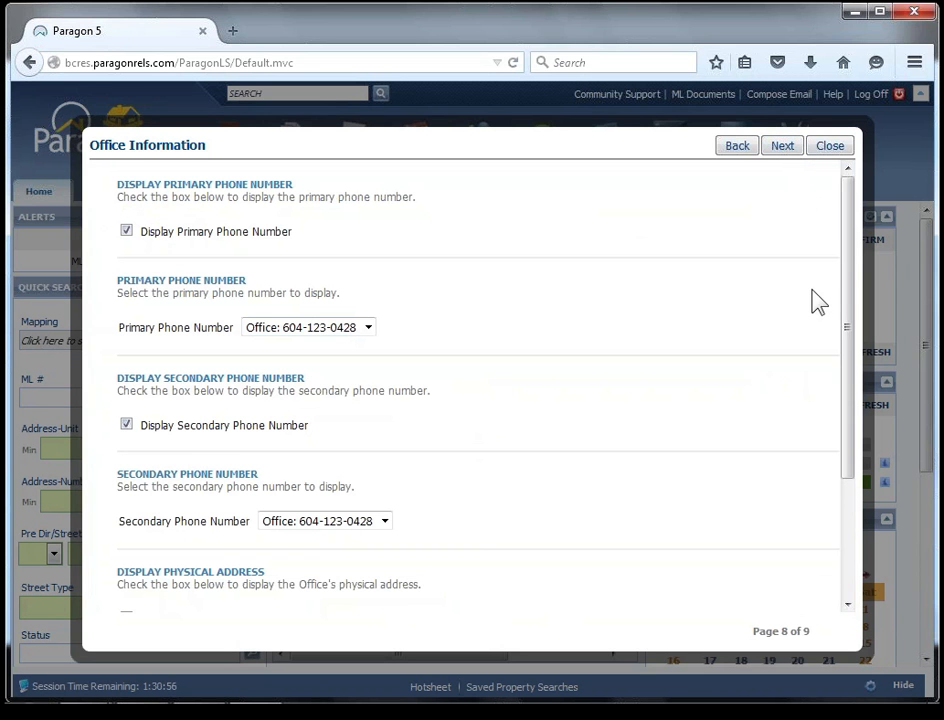
# Review the Office Information and Agent Notification Options pages without changing them, finish the Client Connect wizard and close it.
pyautogui.moveTo(853, 268); pyautogui.dragTo(840, 412)
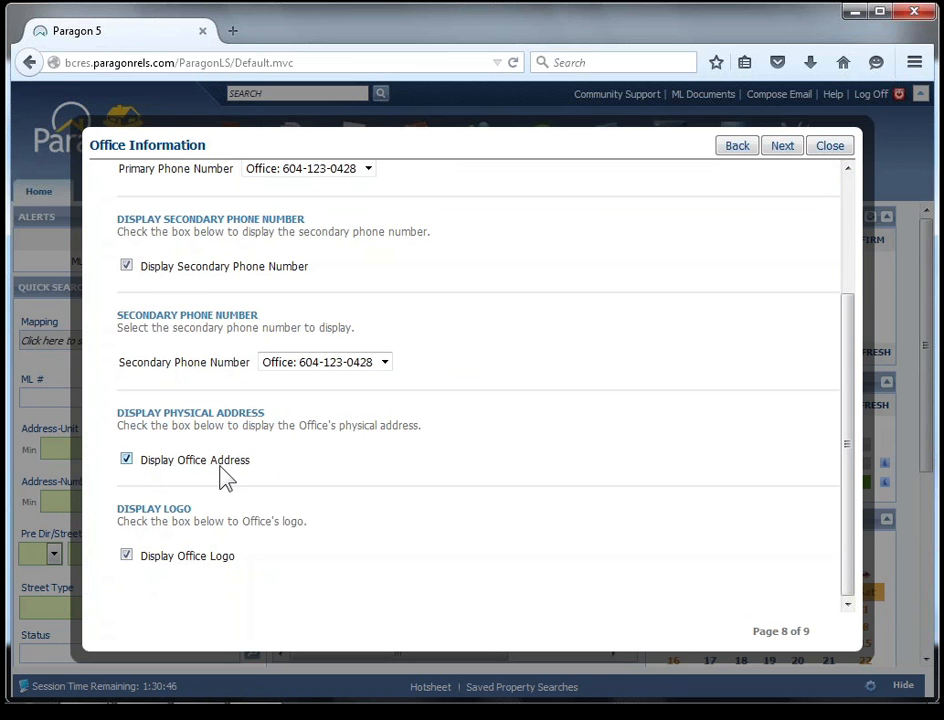
pyautogui.click(783, 147)
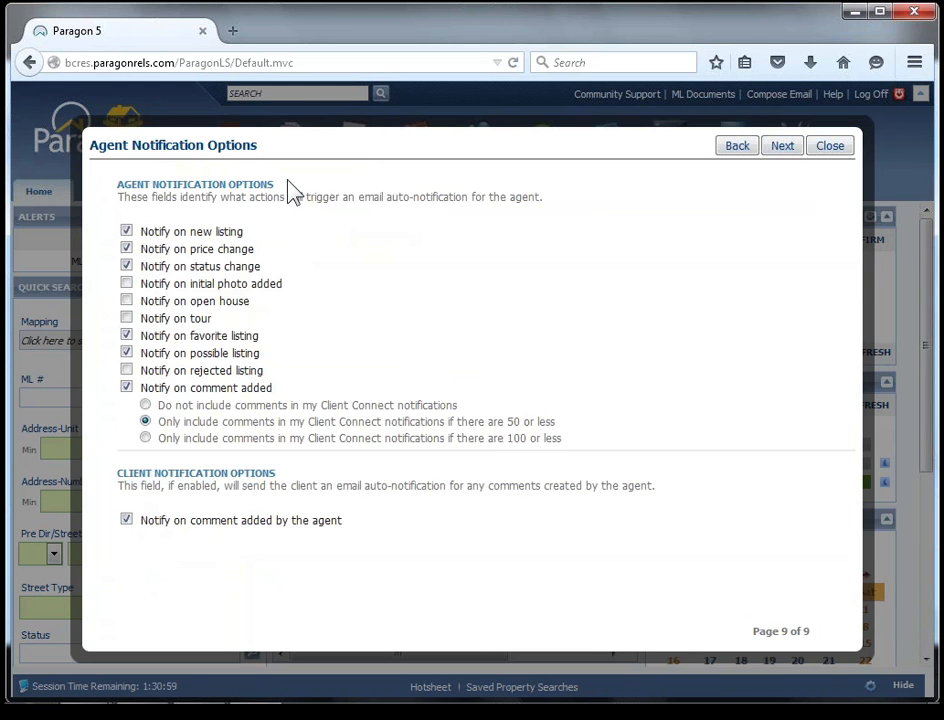
pyautogui.click(165, 183)
pyautogui.click(175, 473)
pyautogui.press('ctrl')
pyautogui.click(785, 149)
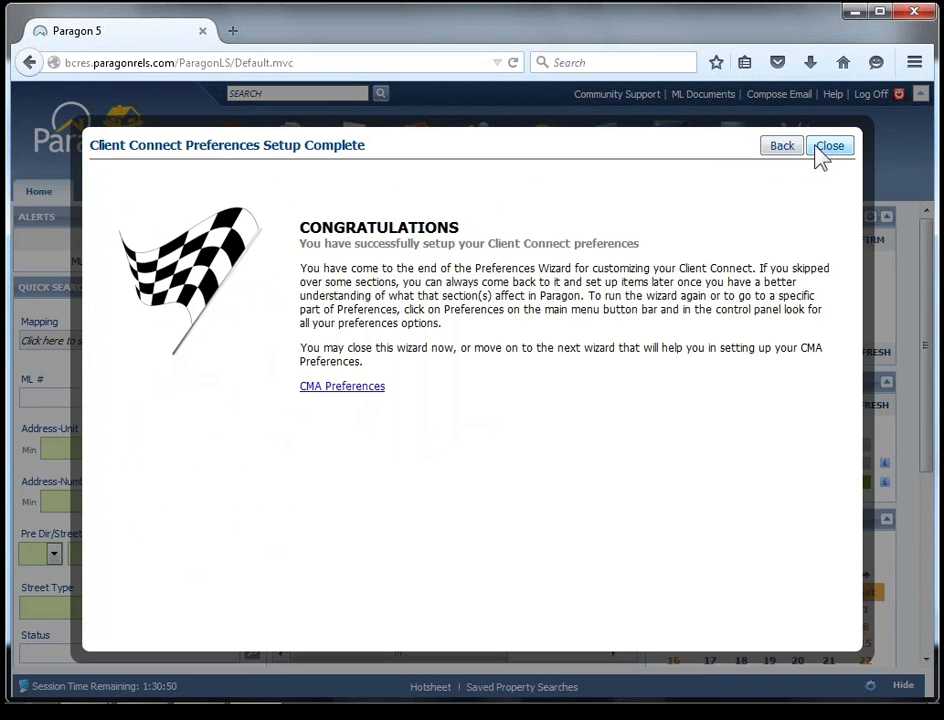
pyautogui.click(815, 146)
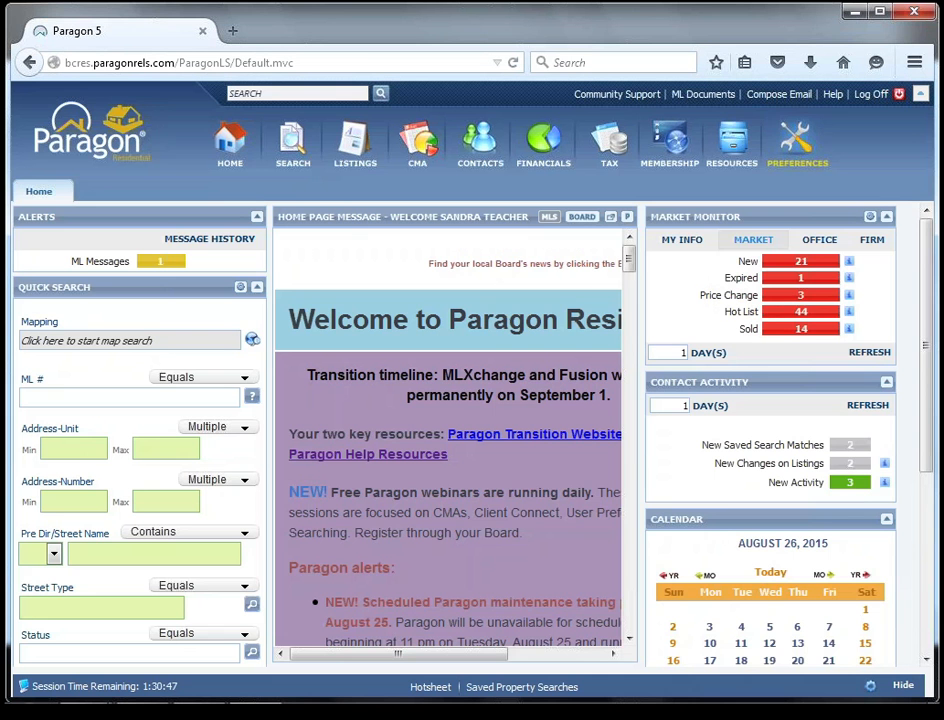
# Open the saved property search Client Connect Maple Ridge and run it.
pyautogui.moveTo(297, 160)
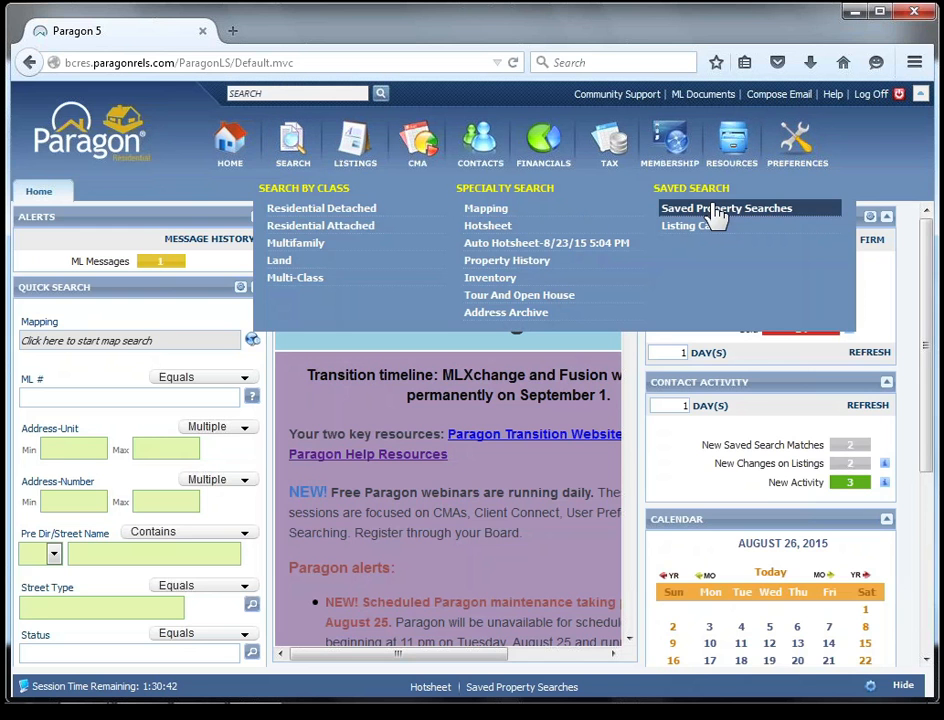
pyautogui.click(717, 212)
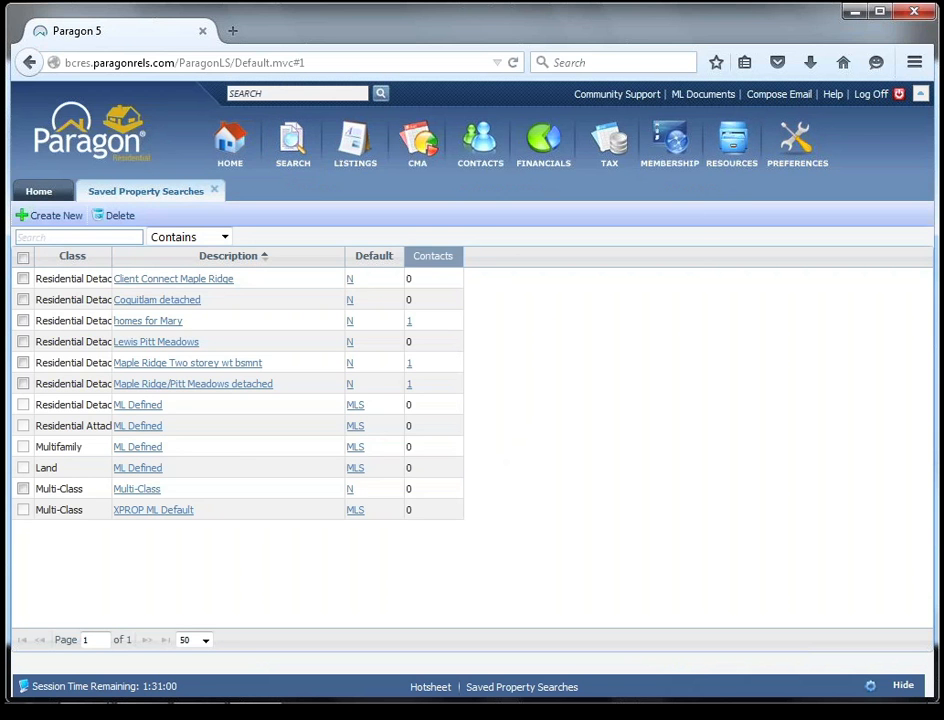
pyautogui.click(196, 287)
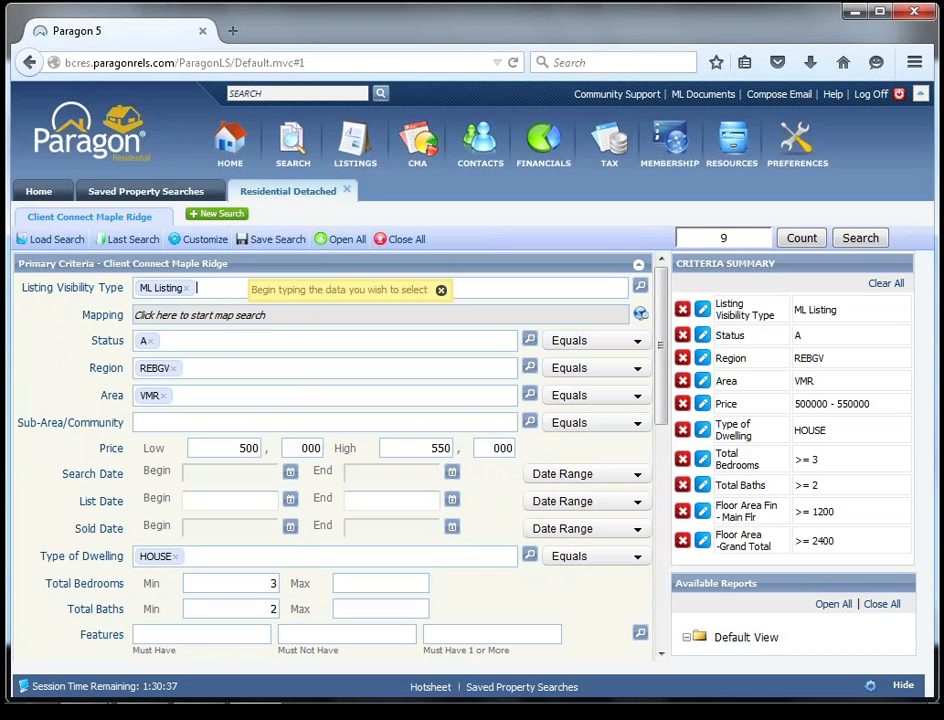
pyautogui.click(857, 242)
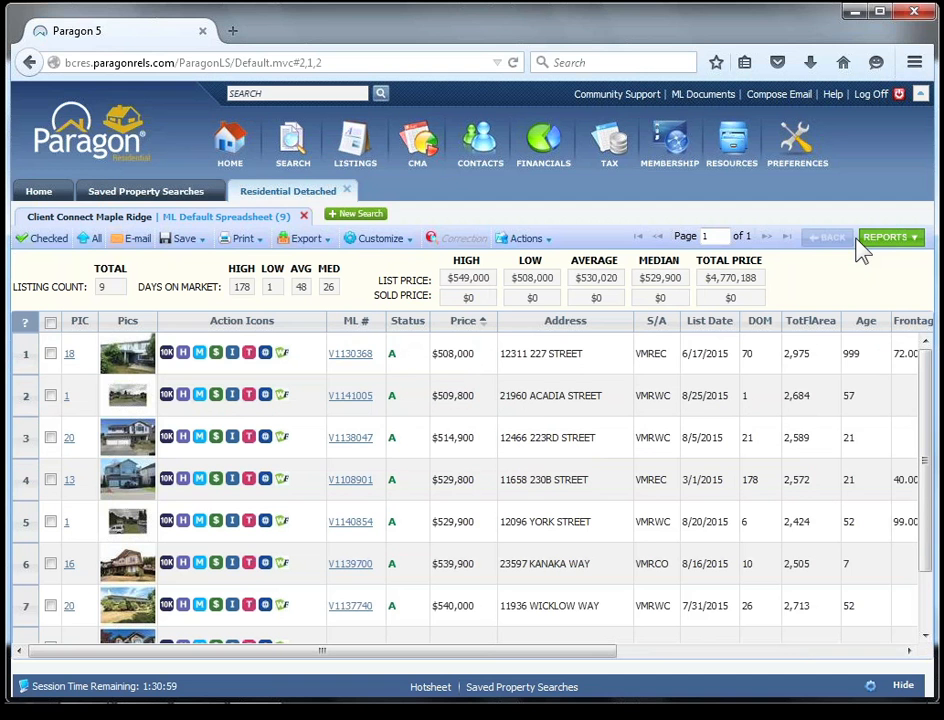
# View the full report of the first listing in the results, and return to the ML Default Spreadsheet view.
pyautogui.click(355, 369)
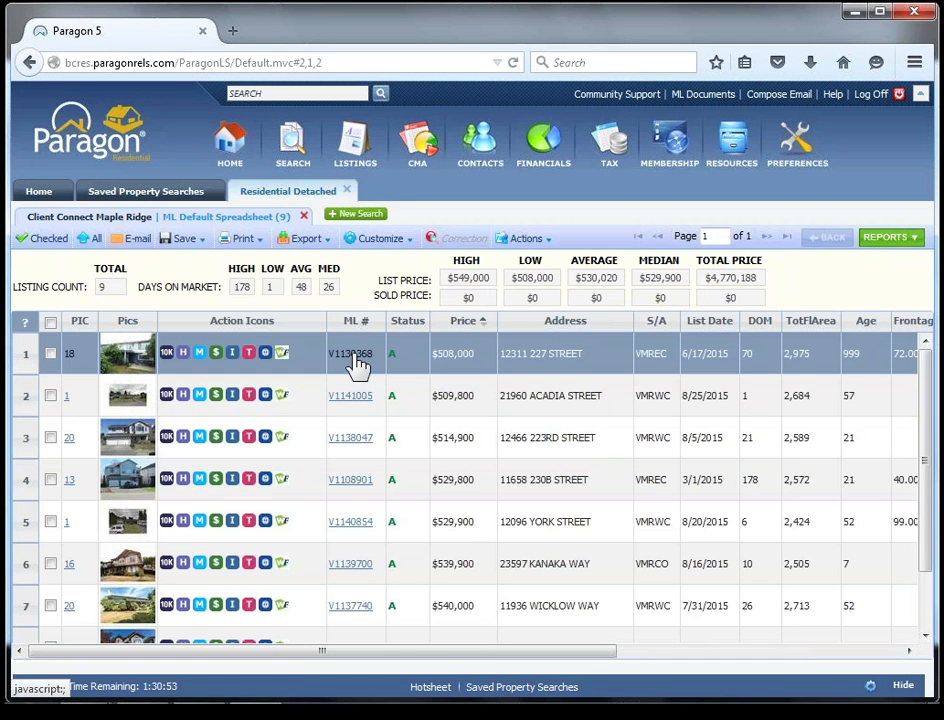
pyautogui.click(355, 360)
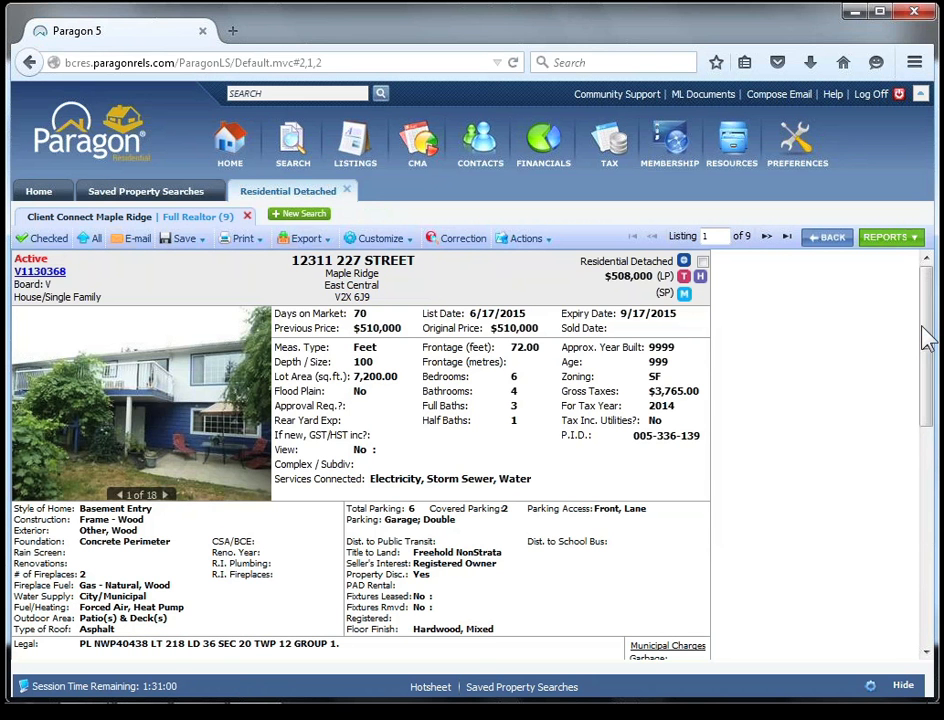
pyautogui.moveTo(916, 366); pyautogui.dragTo(928, 345)
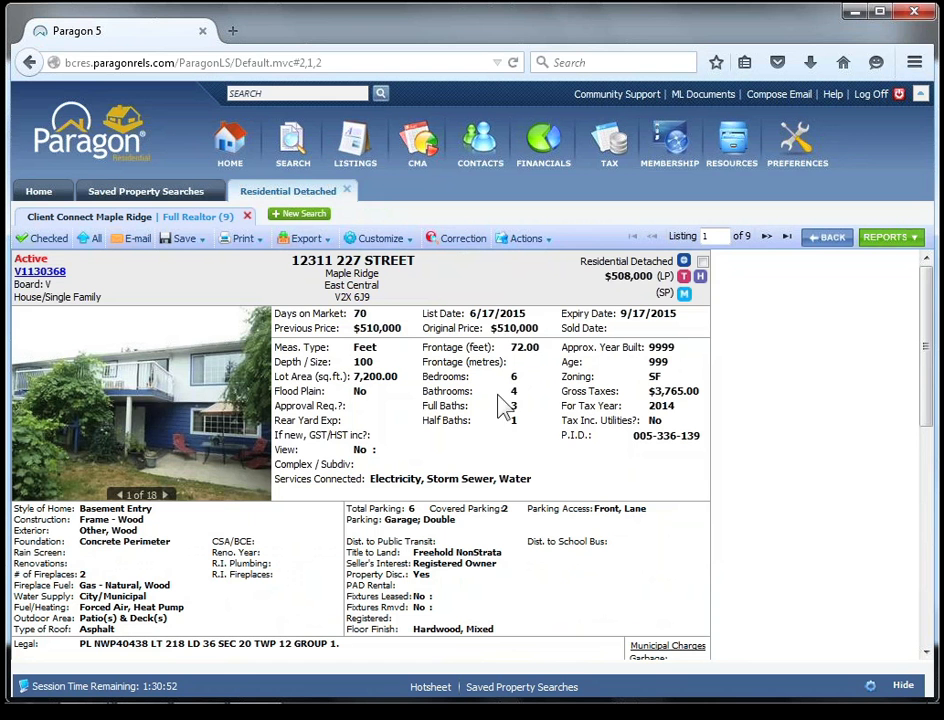
pyautogui.click(881, 242)
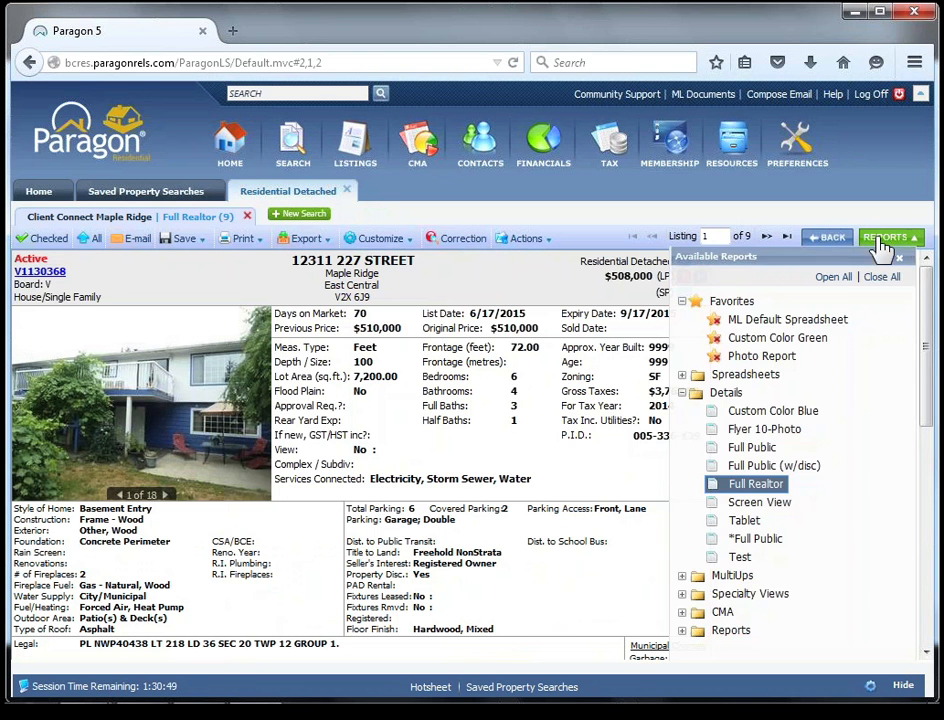
pyautogui.click(836, 322)
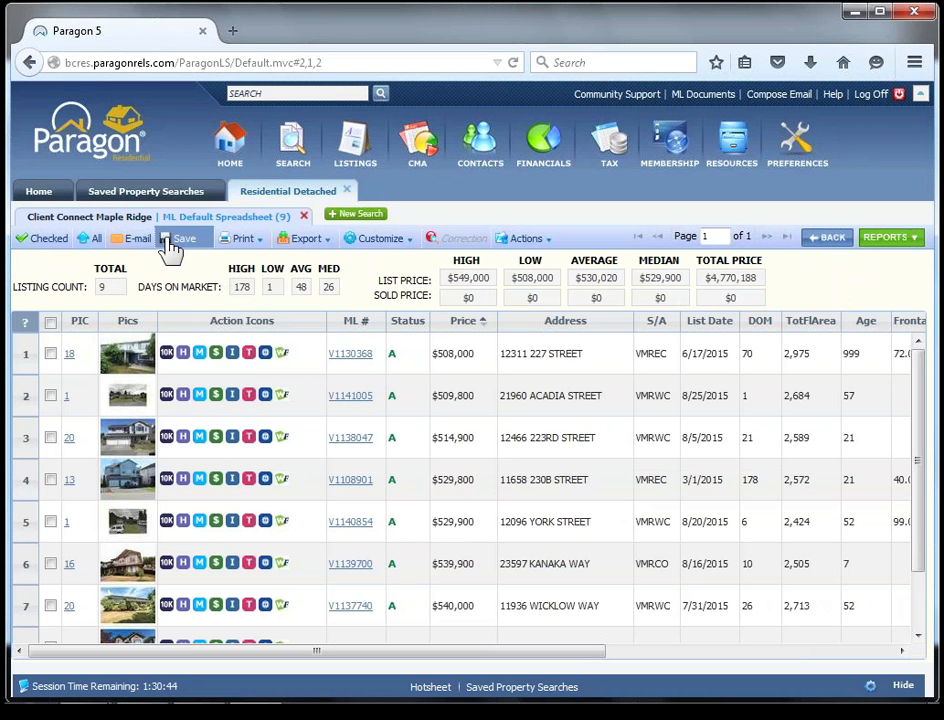
# Start saving the search under a new name, Possibilities for today.
pyautogui.moveTo(170, 248)
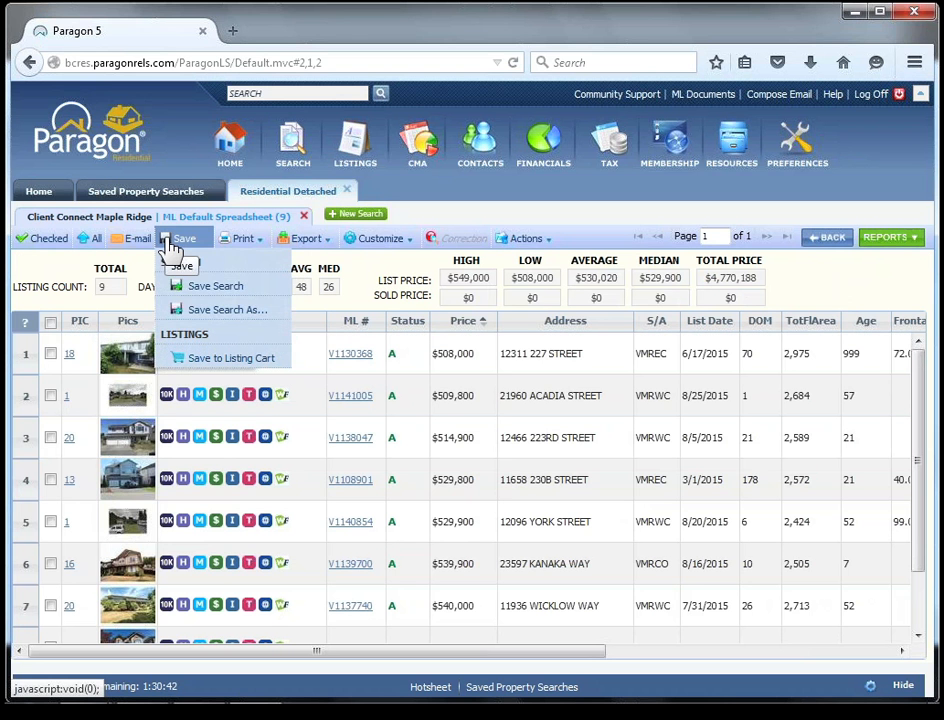
pyautogui.click(190, 312)
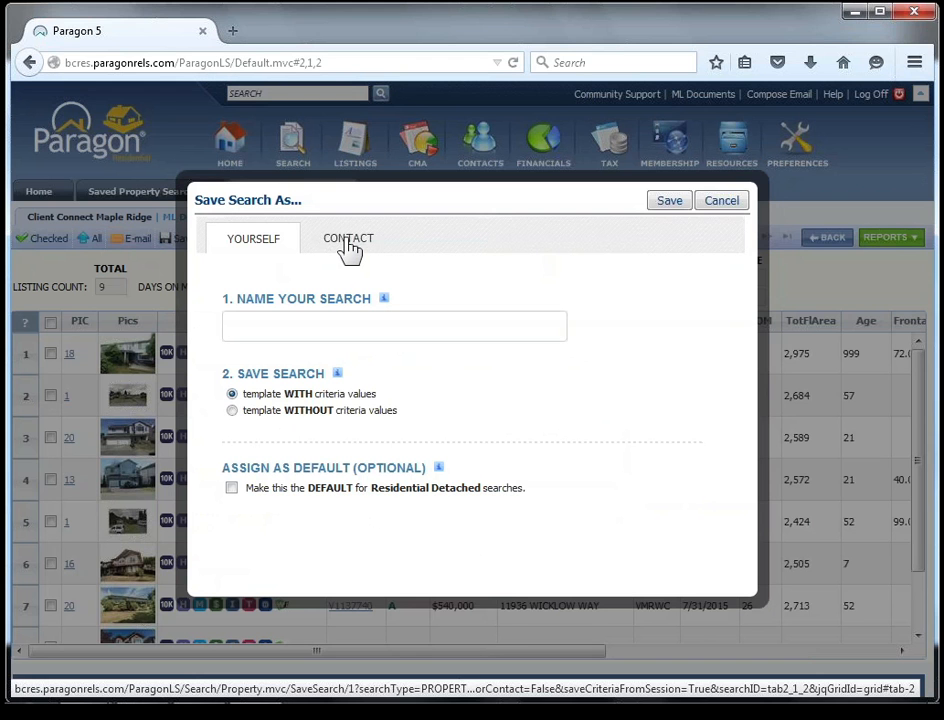
pyautogui.click(307, 326)
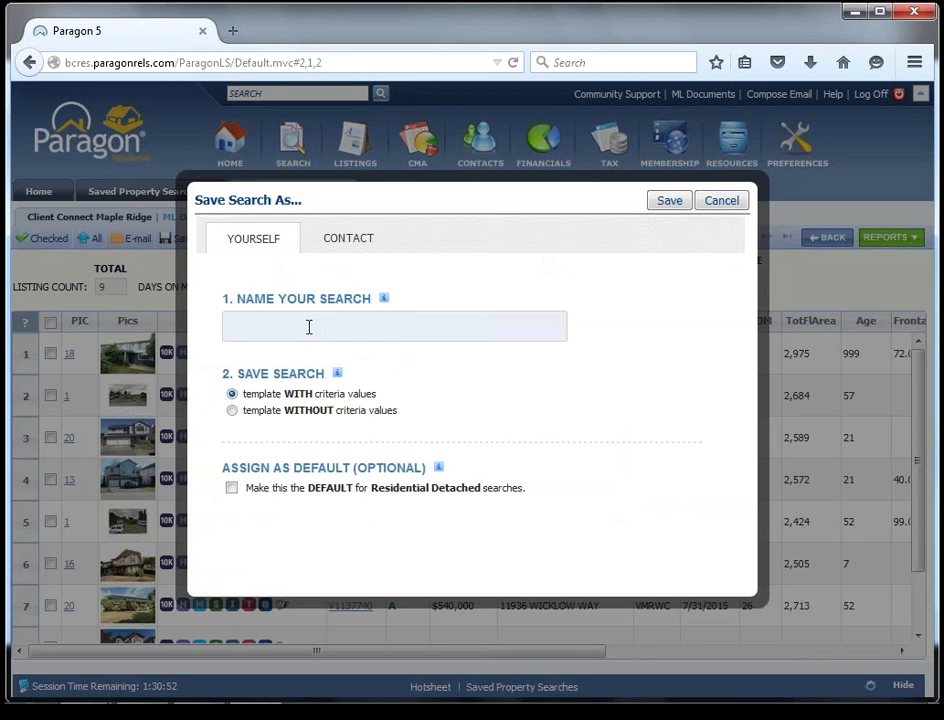
pyautogui.write('Possibilities for today')
# Assign the Possibilities for today search to the sixth contact in the contact list, and save it with notification.
pyautogui.click(355, 250)
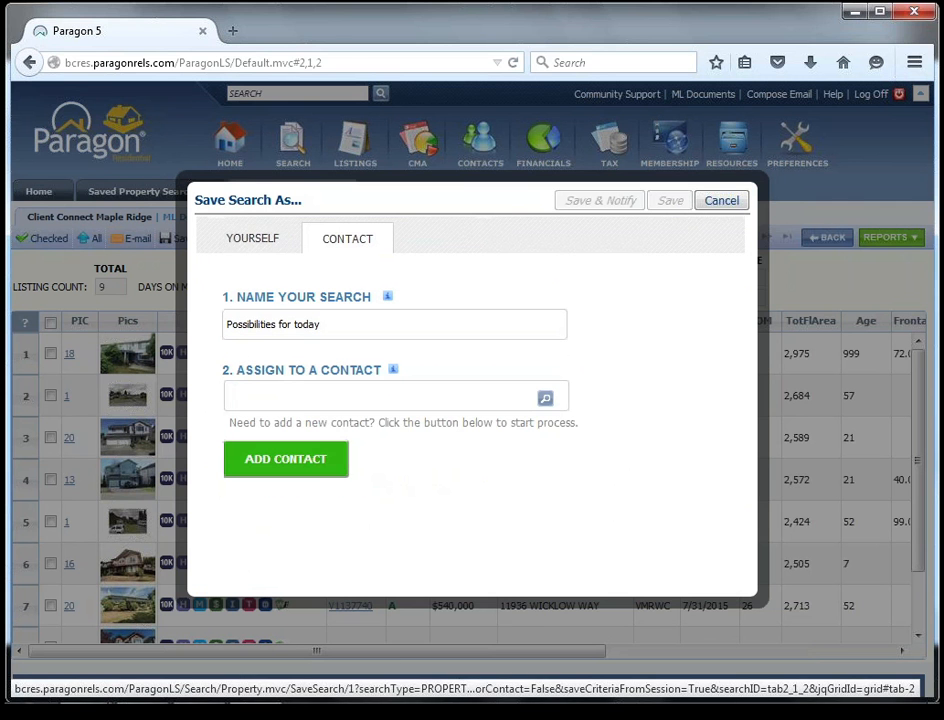
pyautogui.click(546, 399)
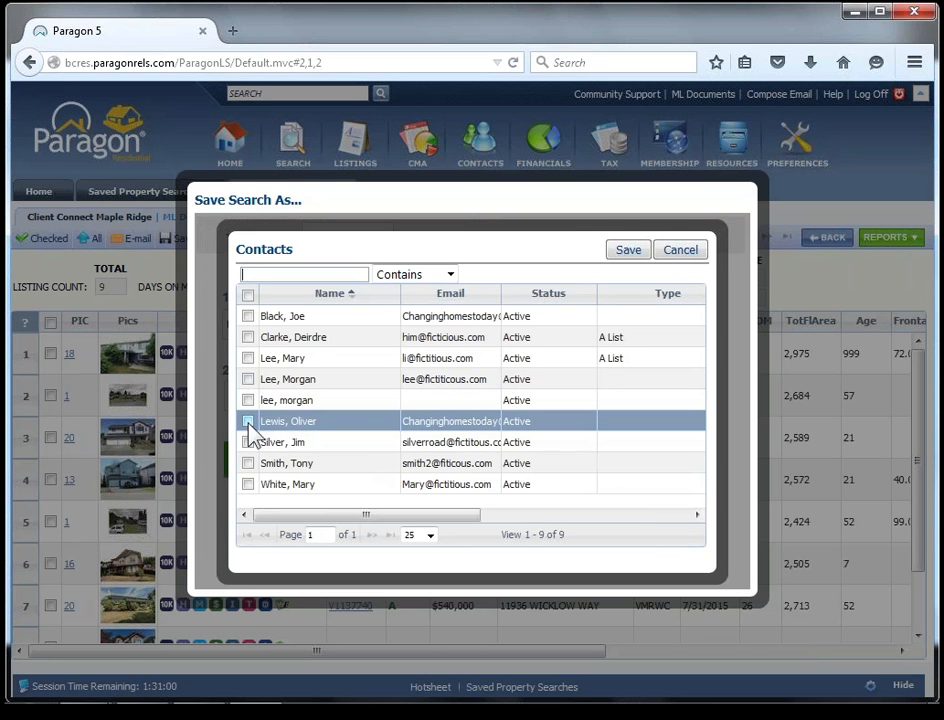
pyautogui.click(248, 422)
pyautogui.click(626, 253)
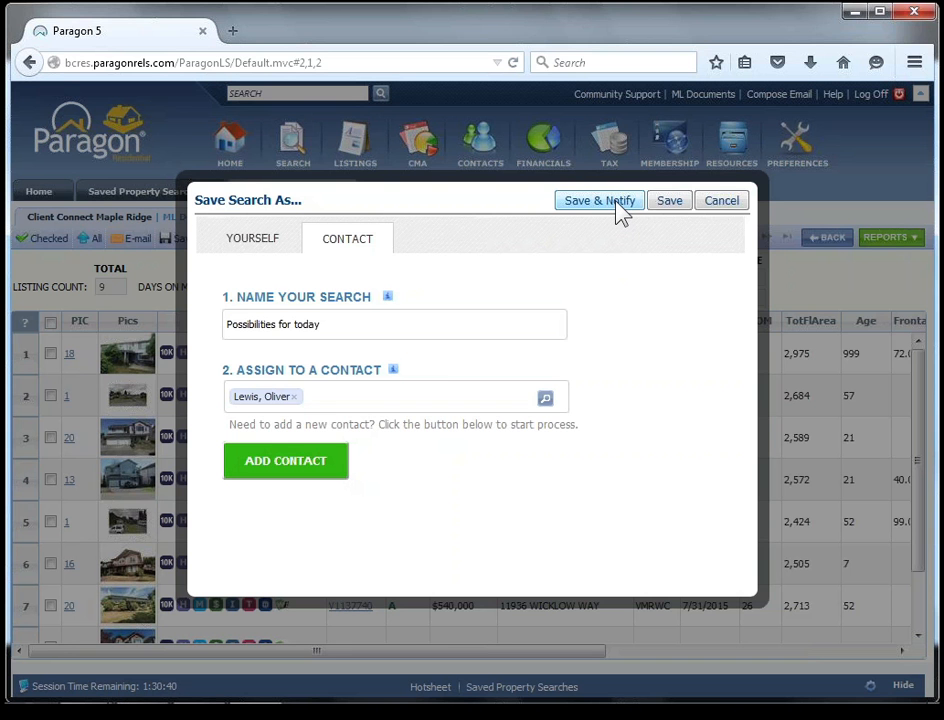
pyautogui.click(618, 202)
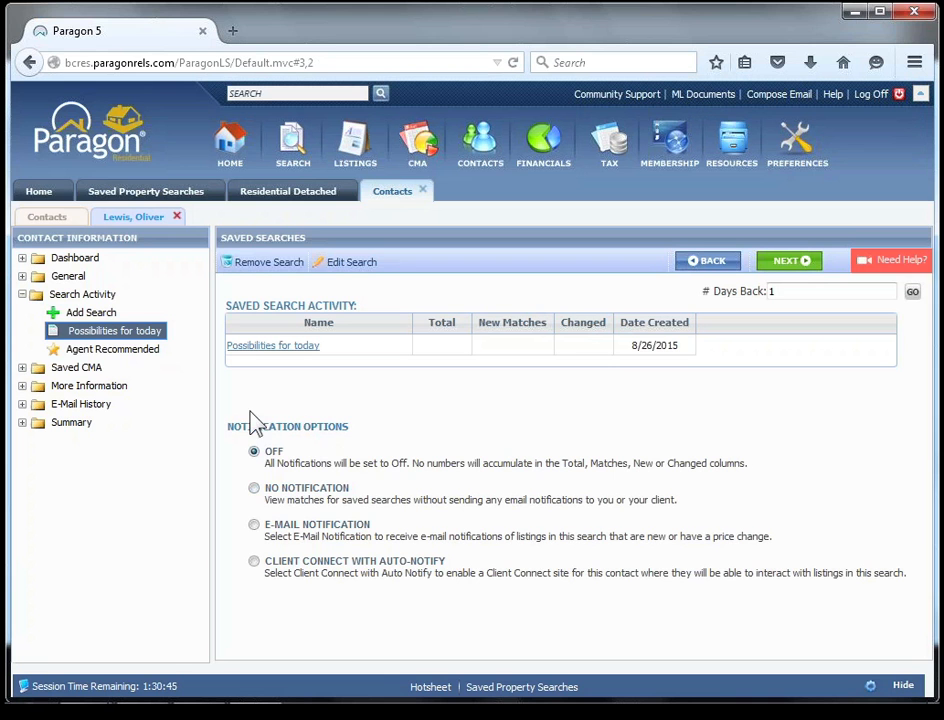
pyautogui.click(253, 487)
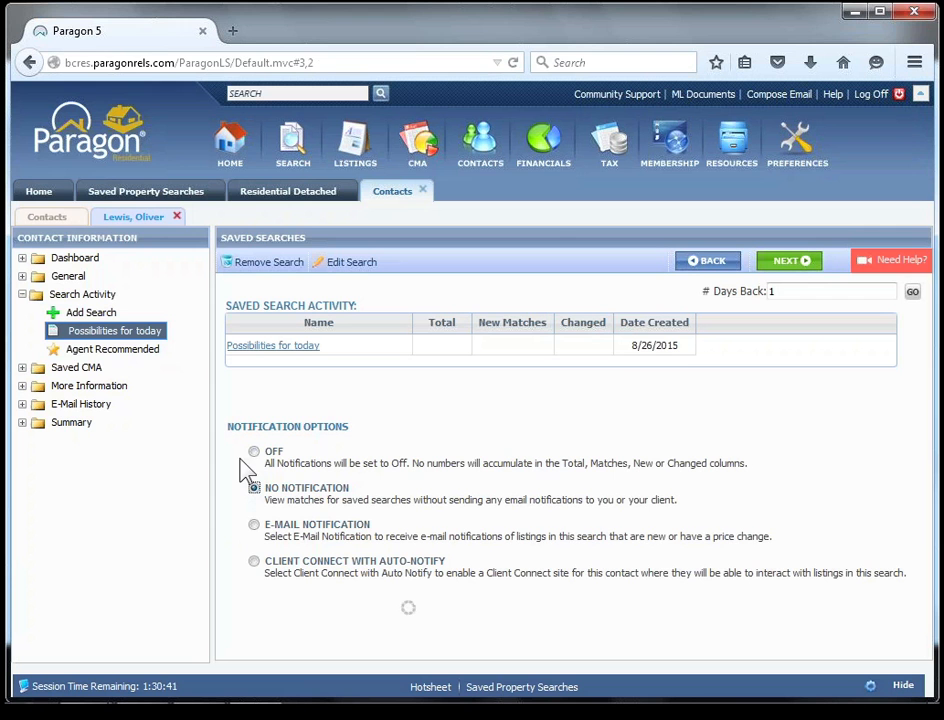
pyautogui.click(254, 525)
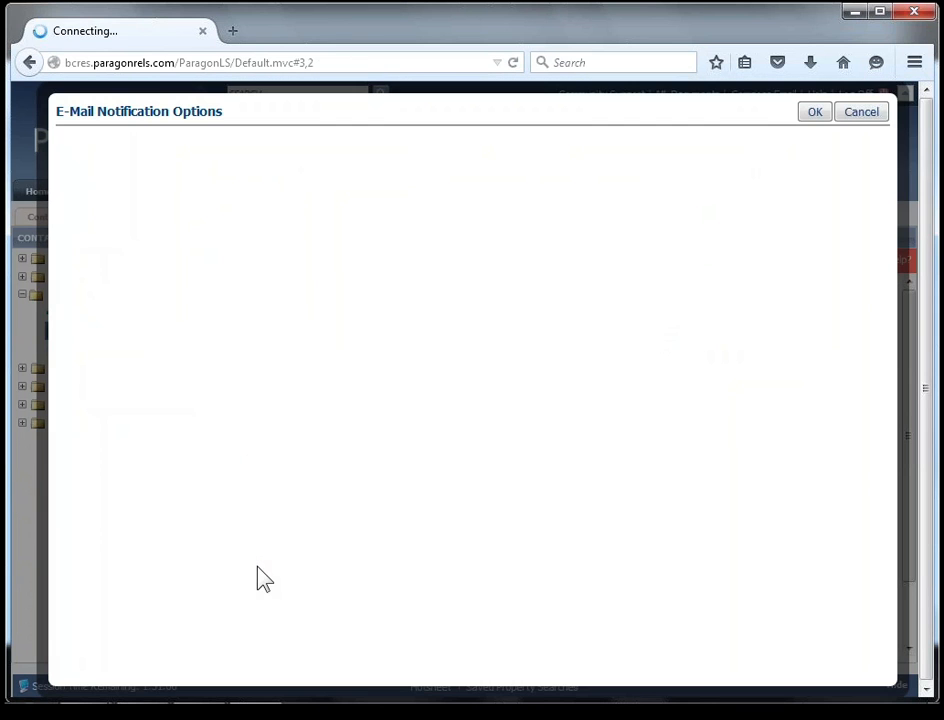
pyautogui.click(866, 113)
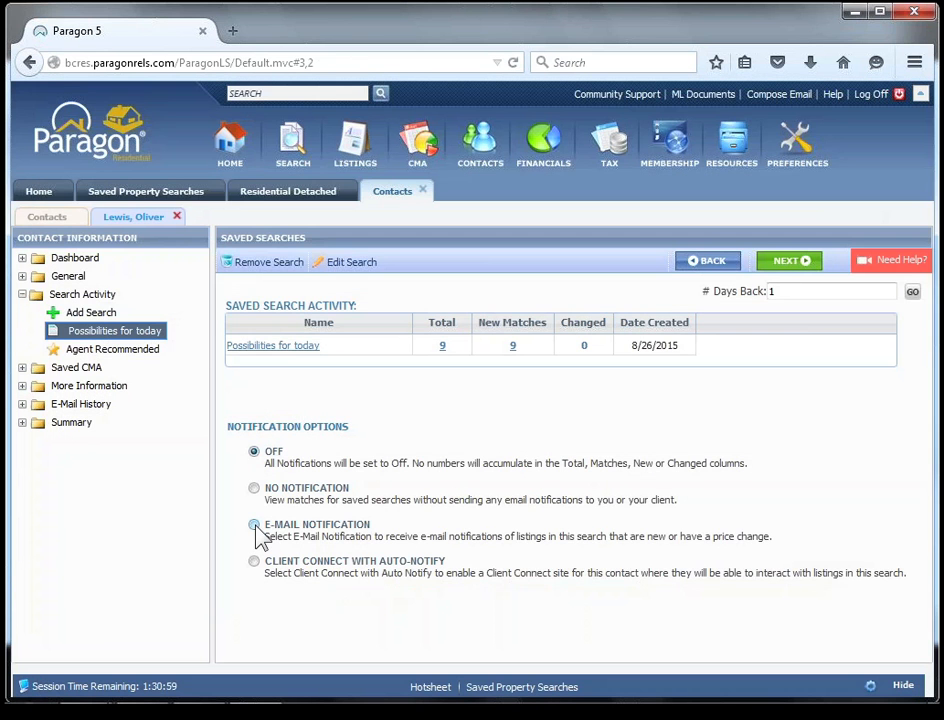
# Choose e-mail notification for the saved search and add Initial Photo to its notification triggers.
pyautogui.click(256, 528)
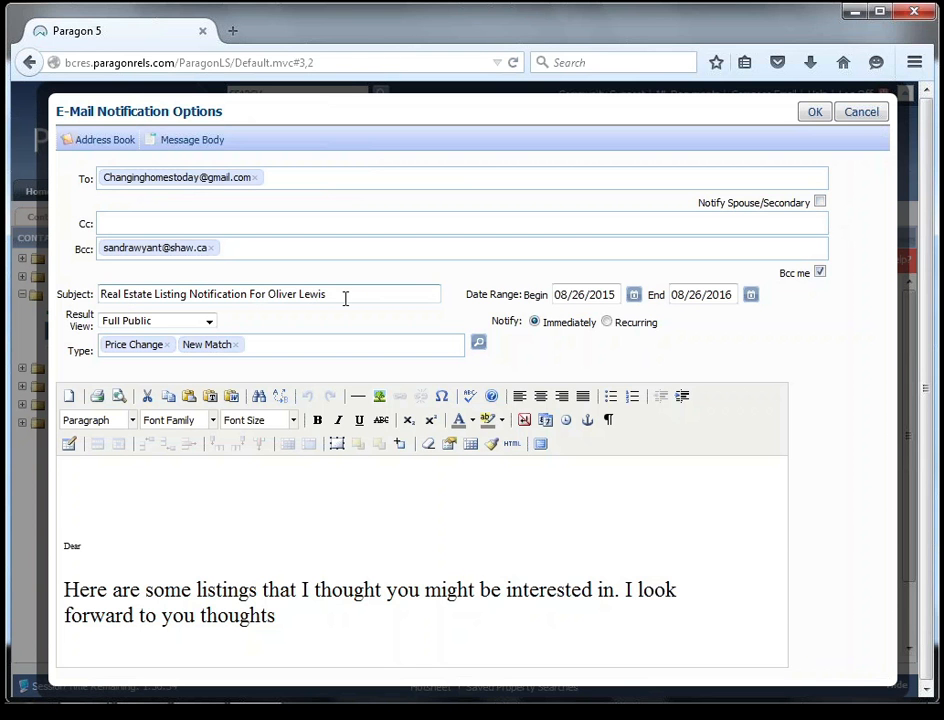
pyautogui.click(209, 322)
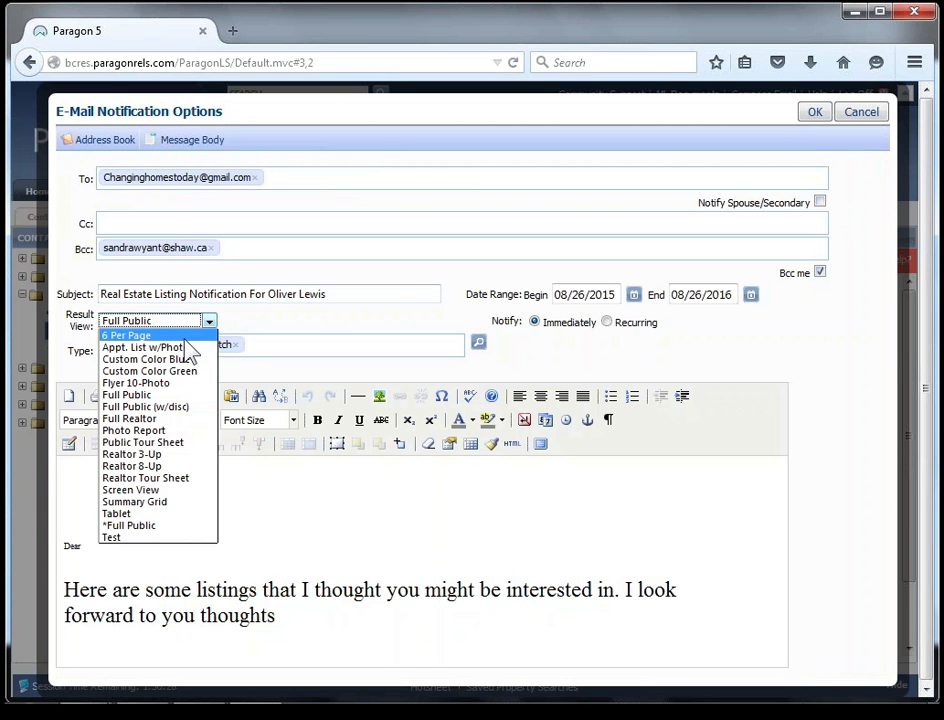
pyautogui.click(210, 322)
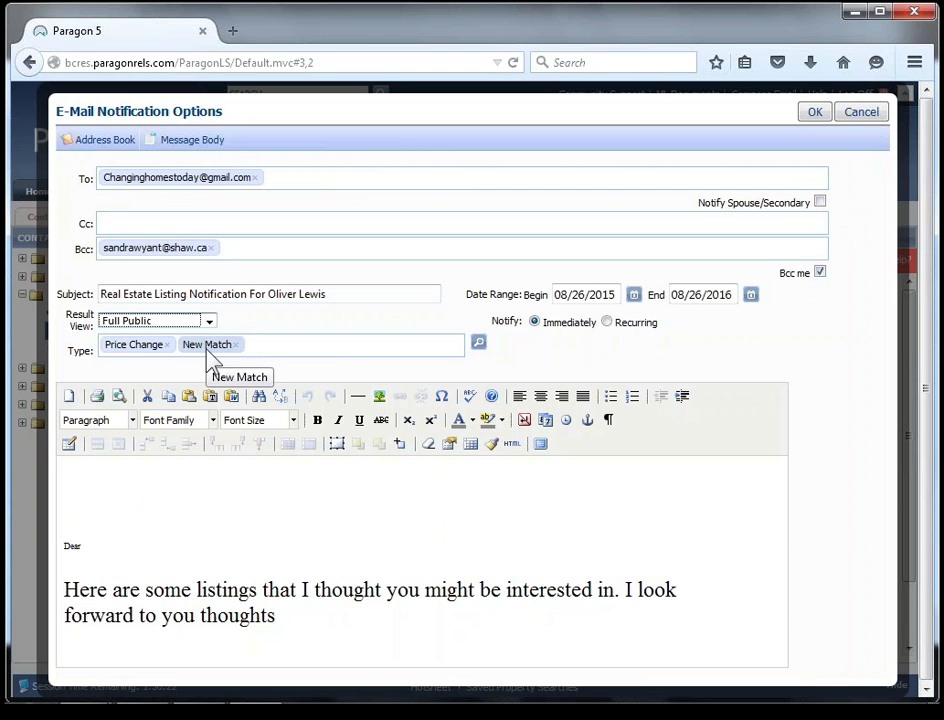
pyautogui.click(479, 345)
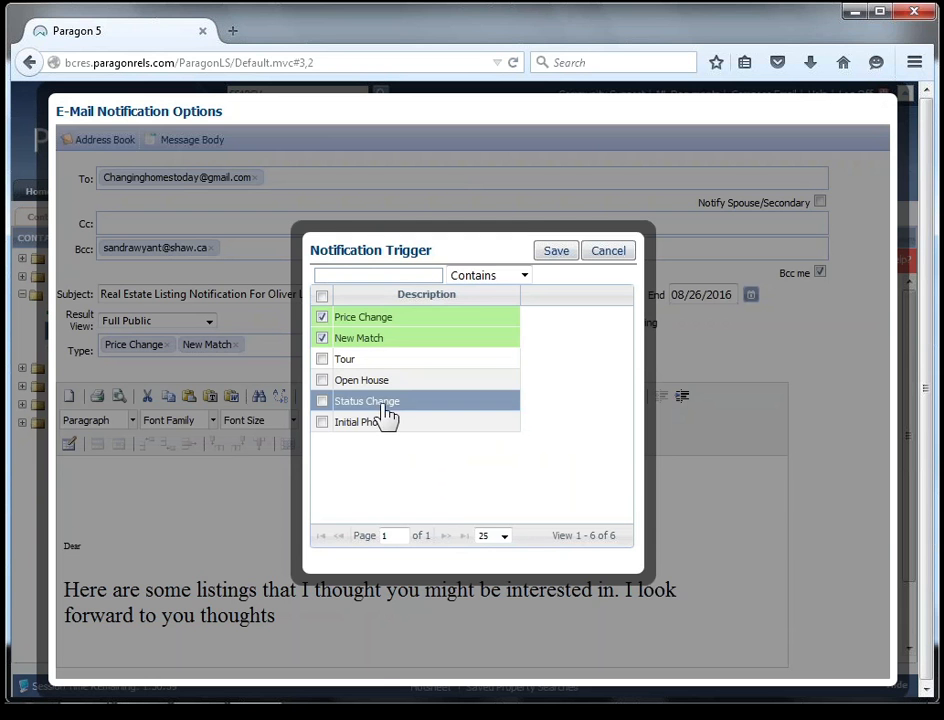
pyautogui.click(323, 423)
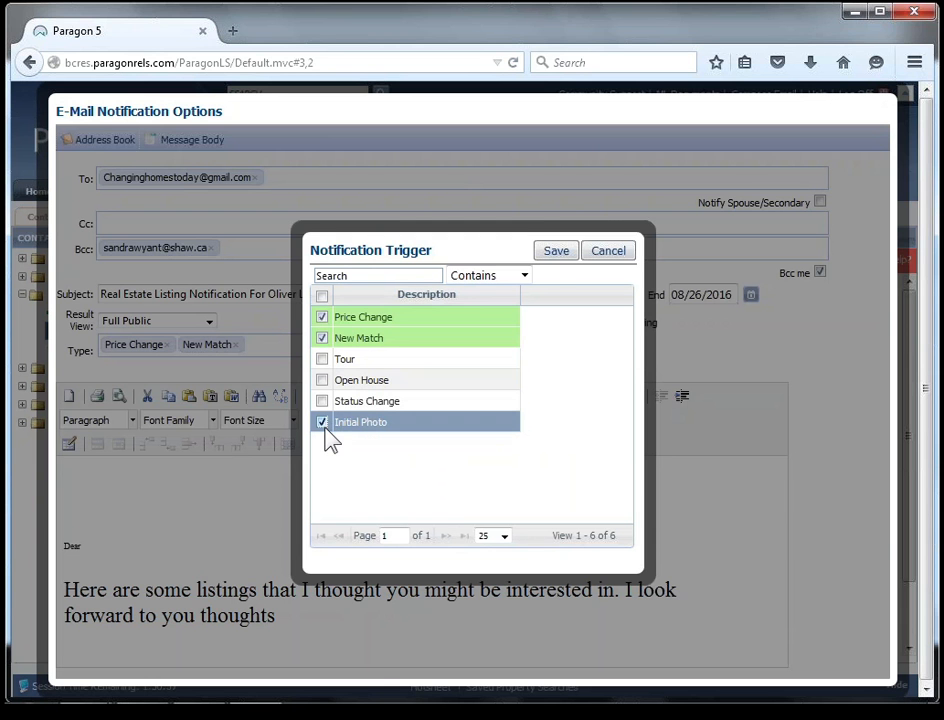
pyautogui.click(554, 258)
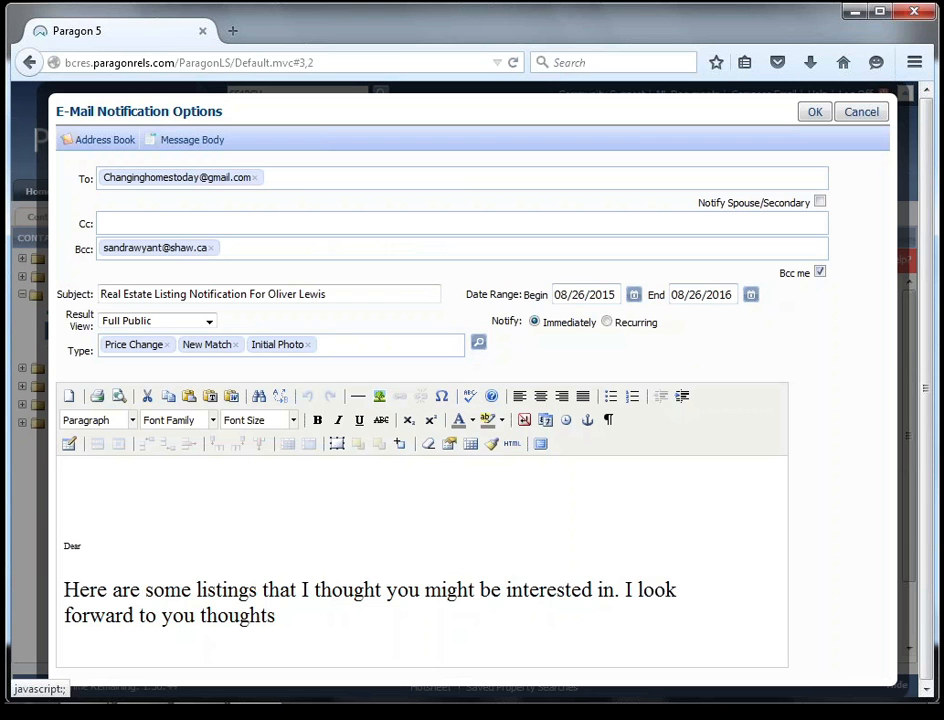
pyautogui.click(767, 316)
pyautogui.click(607, 322)
pyautogui.click(693, 323)
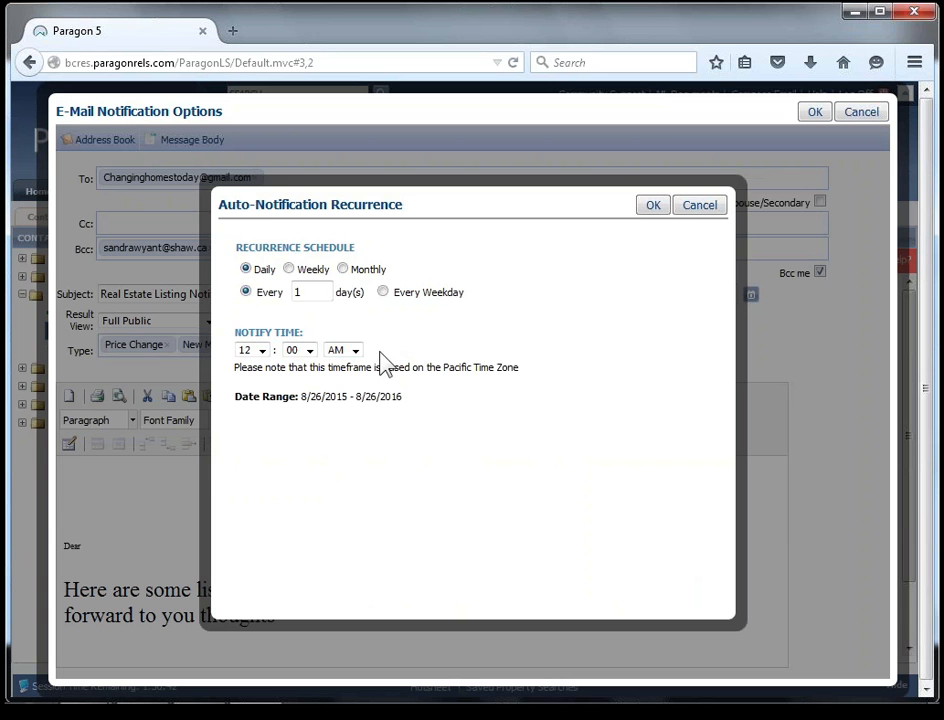
pyautogui.click(294, 271)
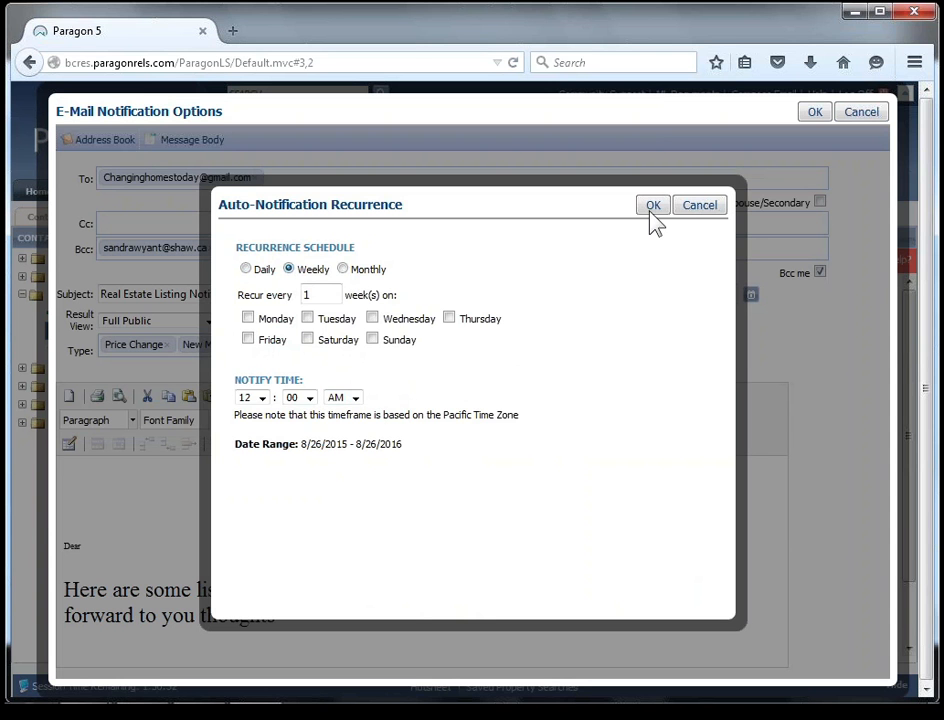
pyautogui.click(248, 269)
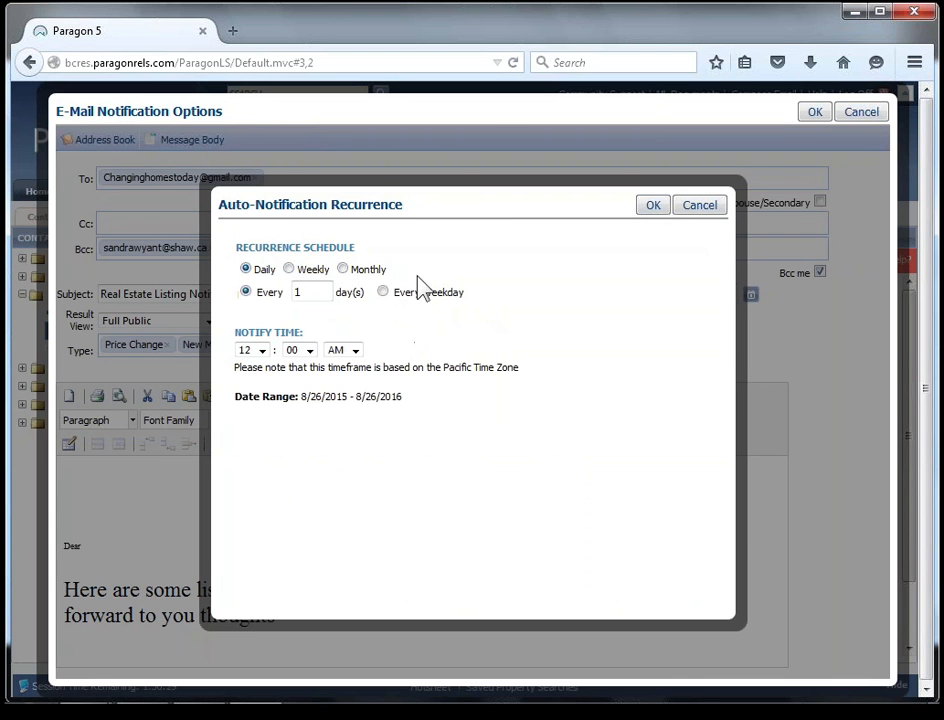
pyautogui.click(706, 207)
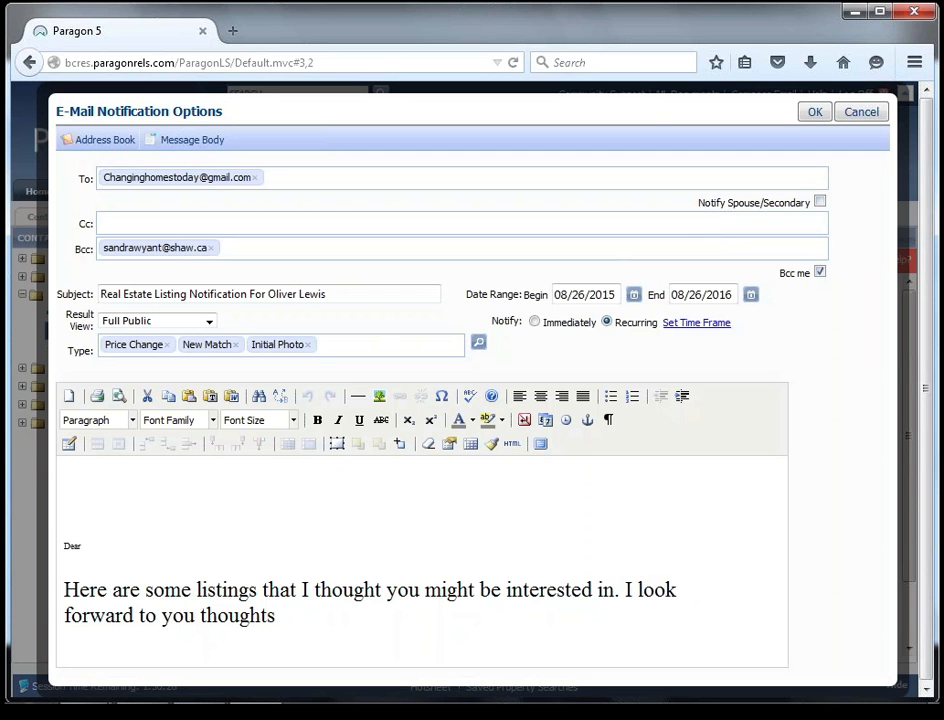
pyautogui.click(535, 322)
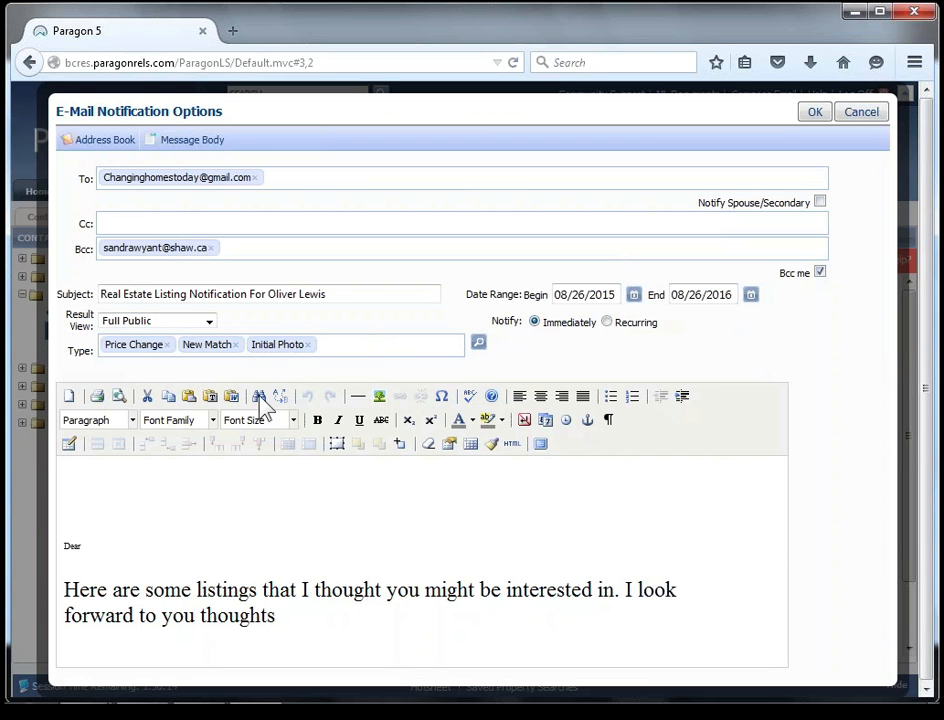
# Preview the notification e-mail's message body and close the preview.
pyautogui.click(118, 396)
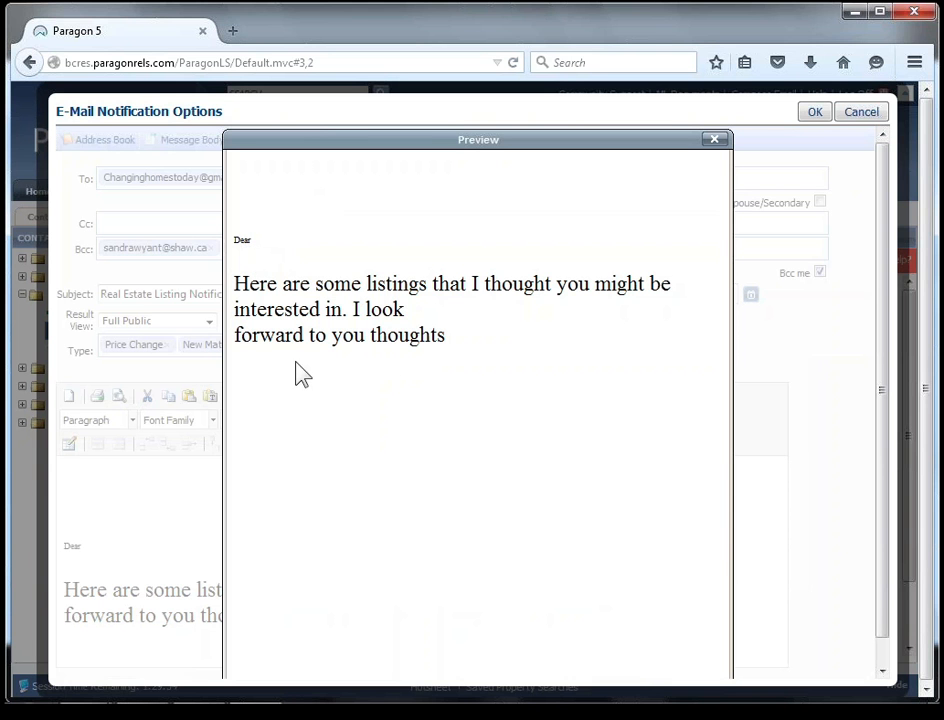
pyautogui.click(713, 141)
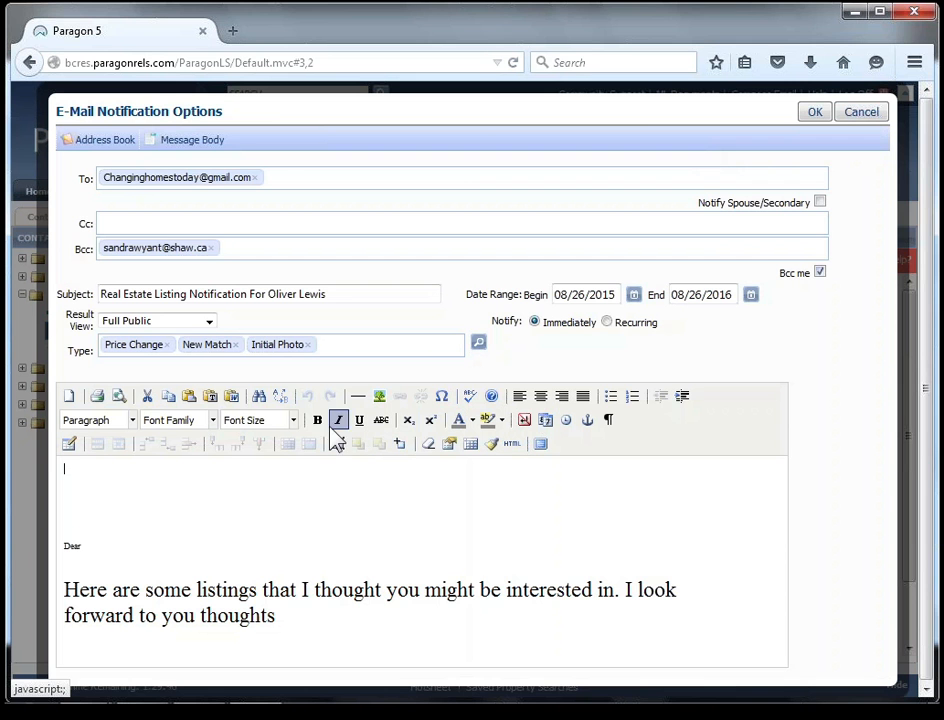
# Accept the e-mail notification options for the Possibilities for today search without editing the message text.
pyautogui.click(338, 478)
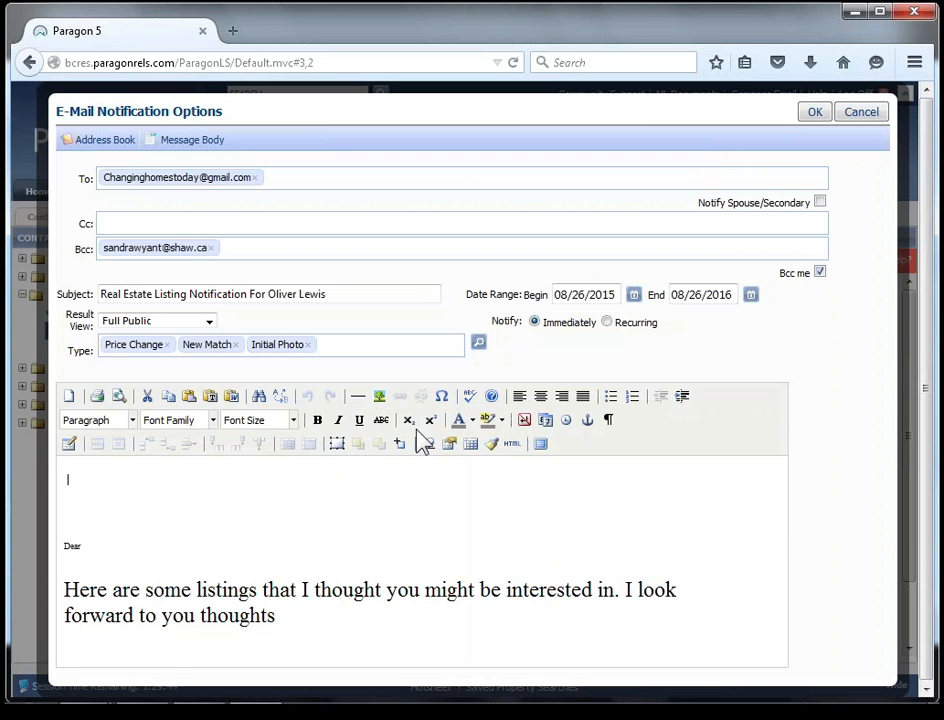
pyautogui.click(430, 420)
pyautogui.click(815, 112)
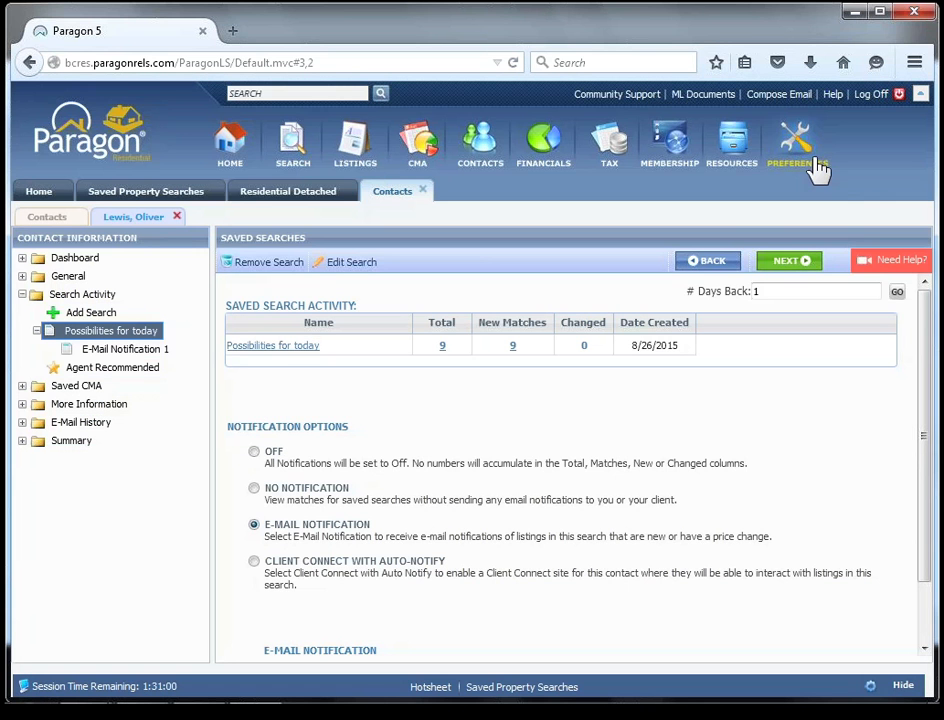
# Try to switch the Possibilities for today search to Client Connect with Auto-Notify.
pyautogui.moveTo(921, 459); pyautogui.dragTo(916, 568)
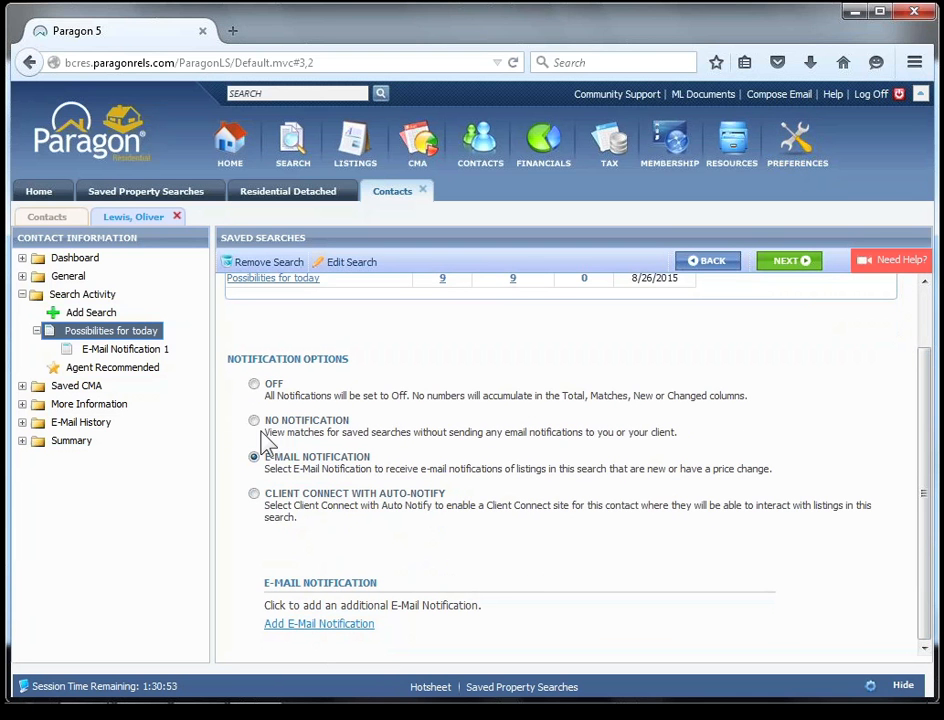
pyautogui.scroll(1, 933, 395)
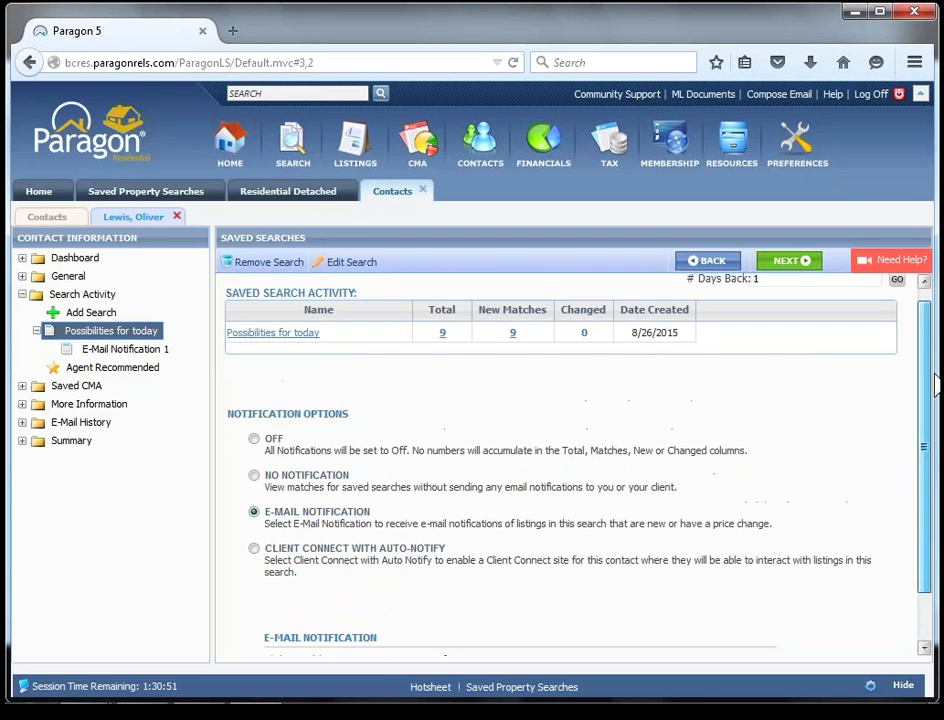
pyautogui.moveTo(934, 375); pyautogui.dragTo(932, 365)
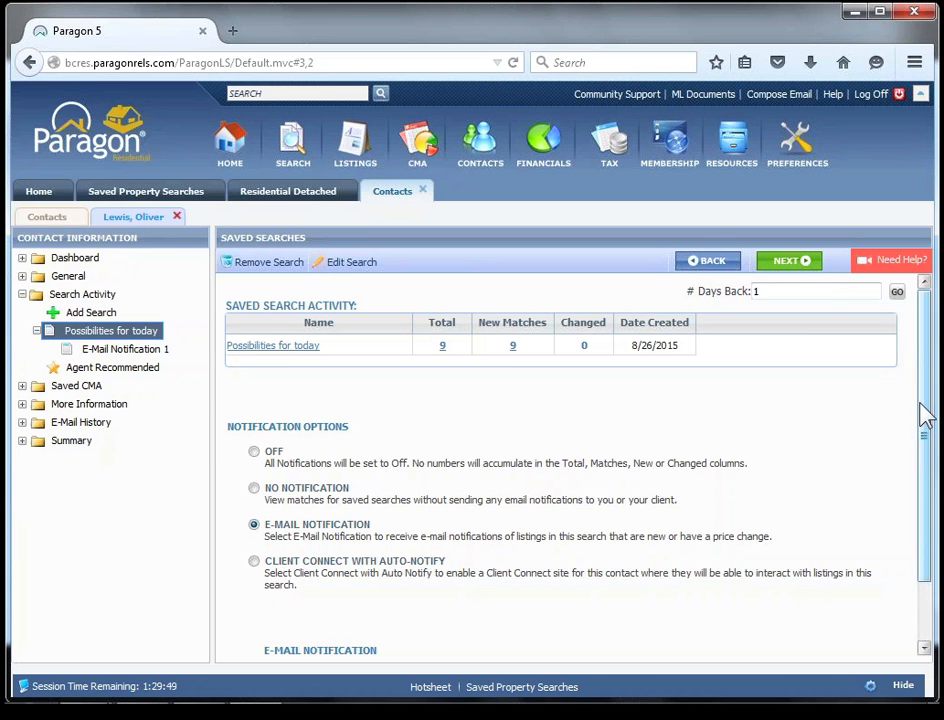
pyautogui.scroll(-1, 930, 455)
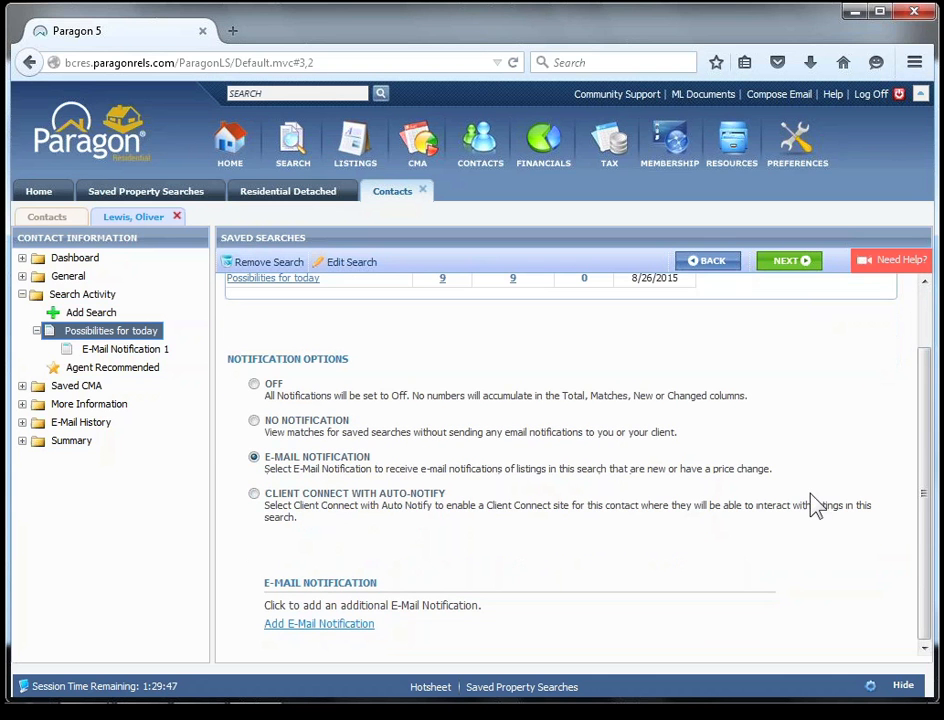
pyautogui.click(254, 493)
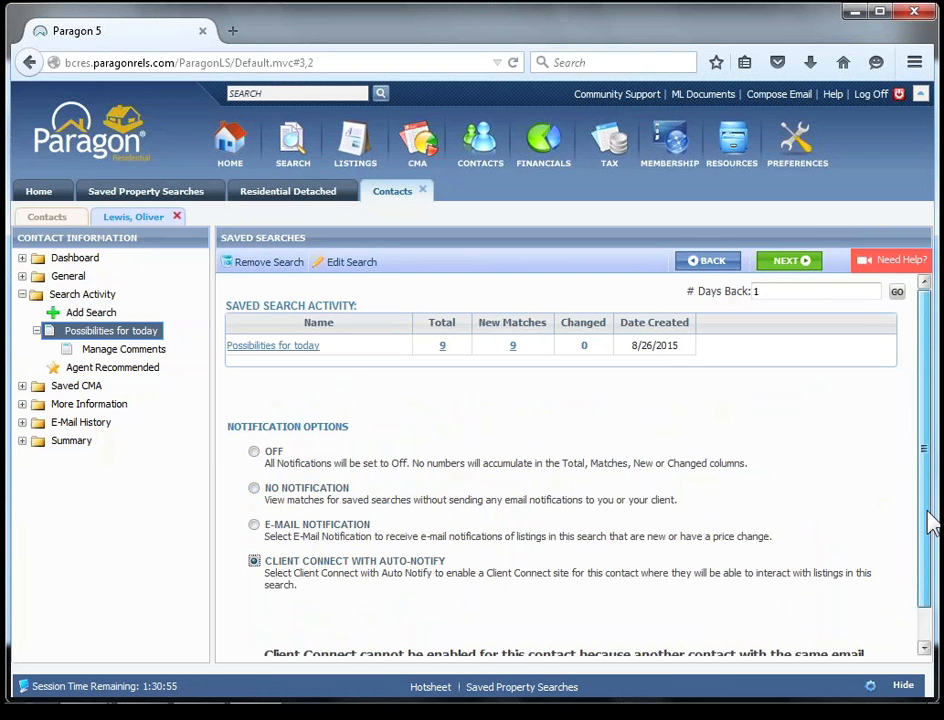
pyautogui.moveTo(928, 512); pyautogui.dragTo(931, 560)
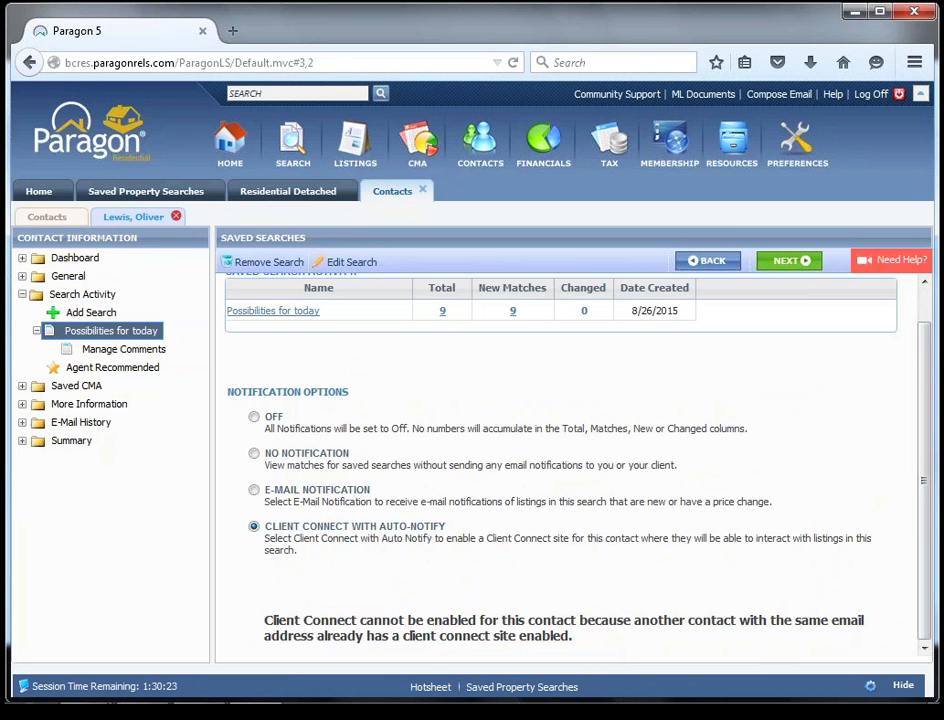
# Close the contact's record and delete that contact, the sixth one in the contact list.
pyautogui.click(176, 216)
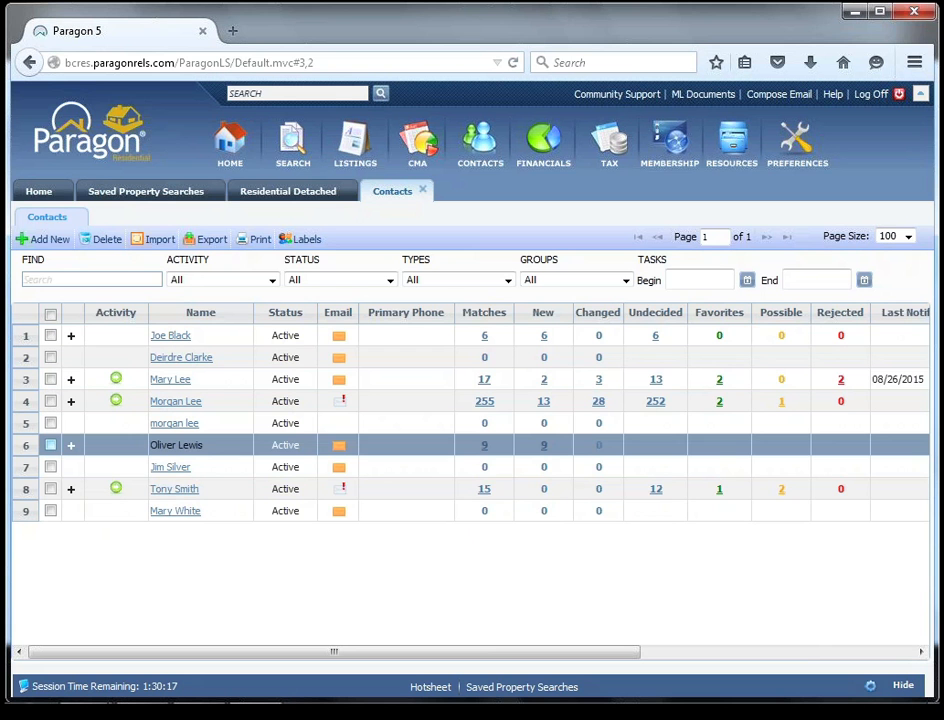
pyautogui.click(50, 446)
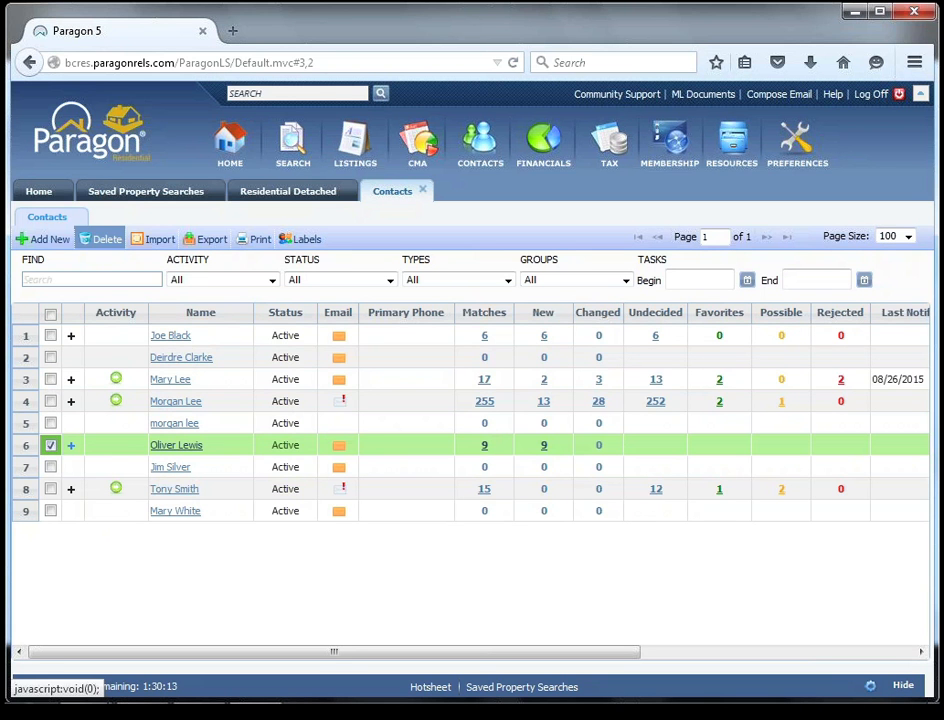
pyautogui.click(102, 239)
pyautogui.click(368, 490)
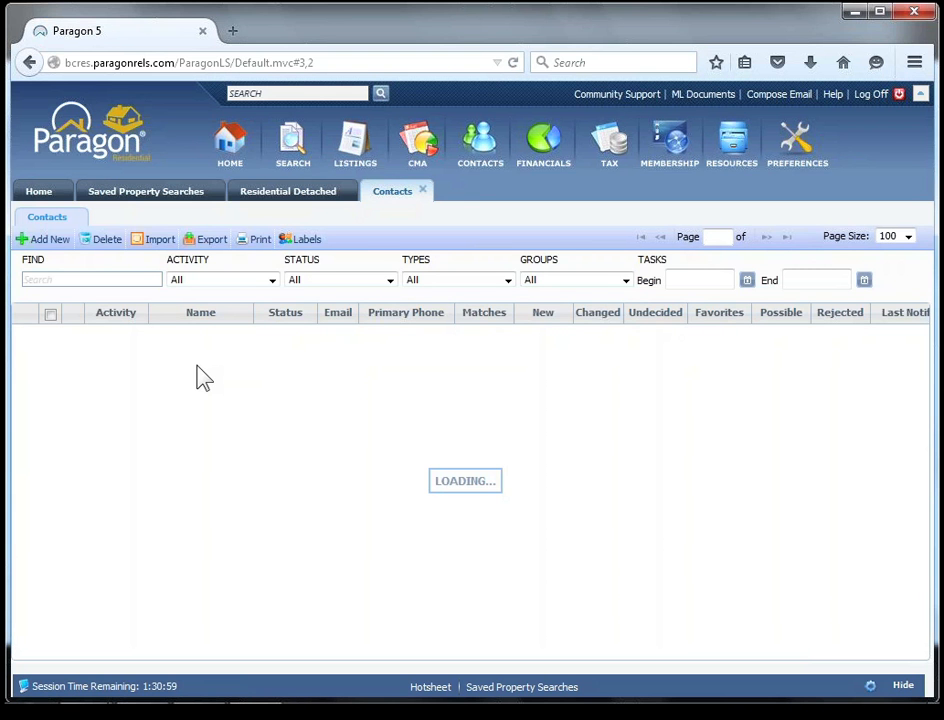
pyautogui.click(238, 402)
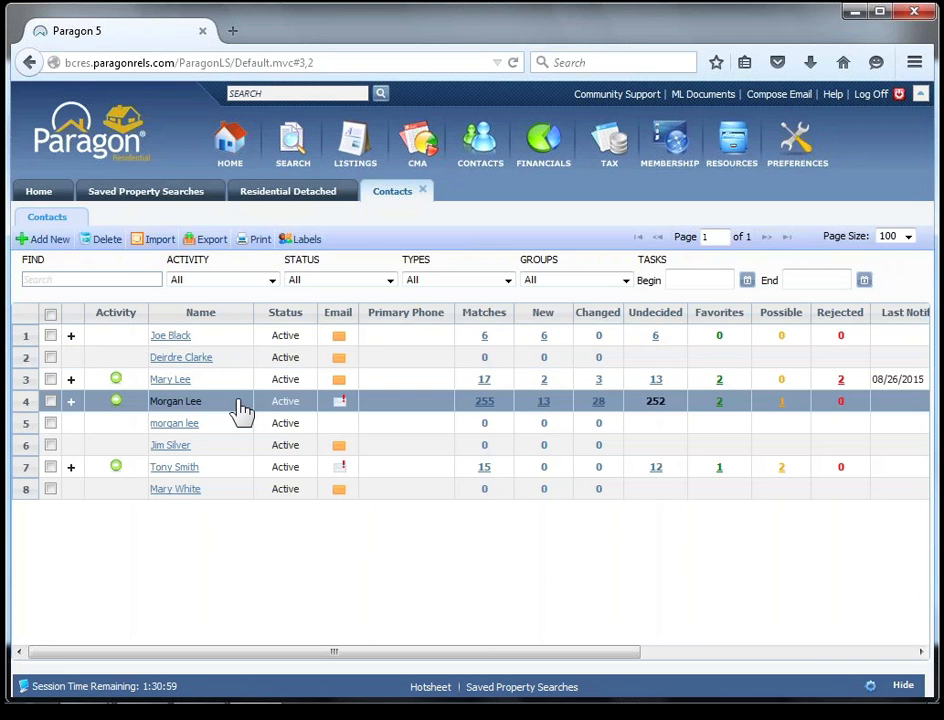
# Open the first contact in the list and associate the existing saved search Client Connect Maple Ridge with it.
pyautogui.click(170, 337)
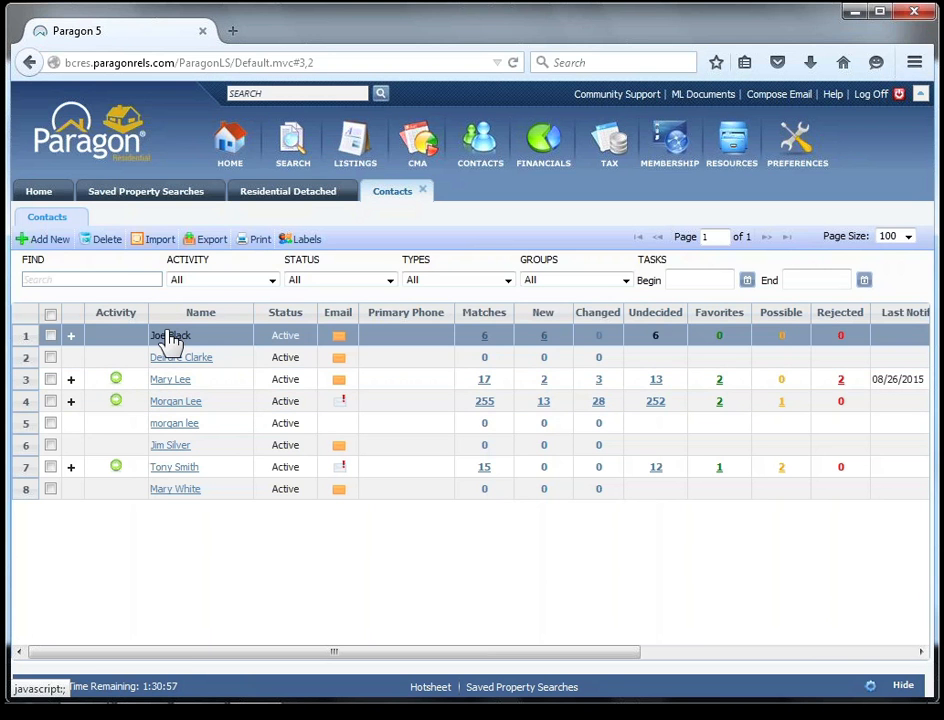
pyautogui.click(171, 337)
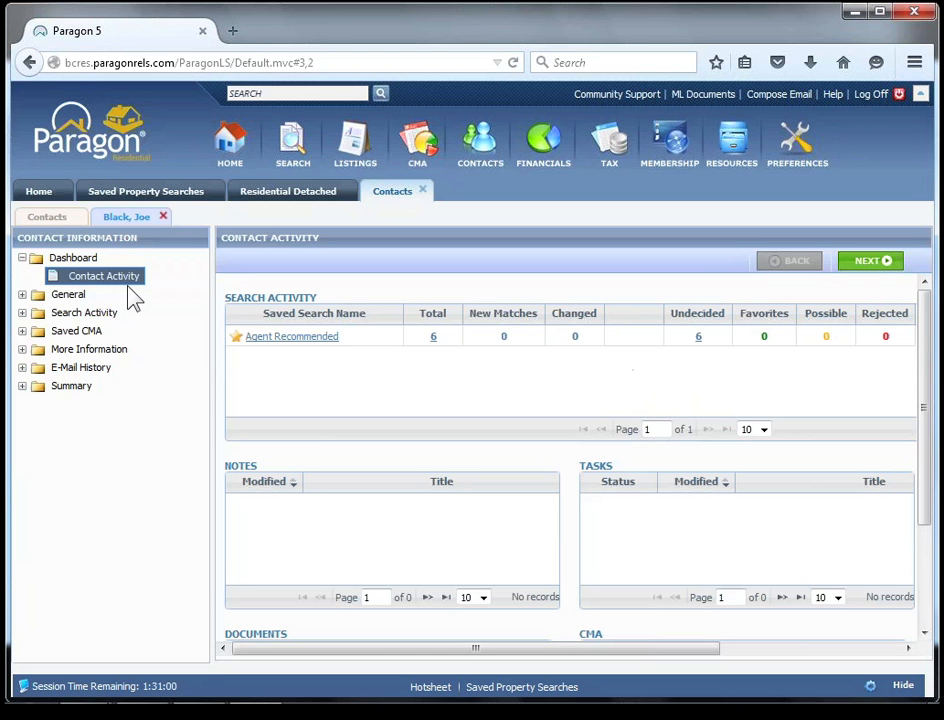
pyautogui.click(77, 314)
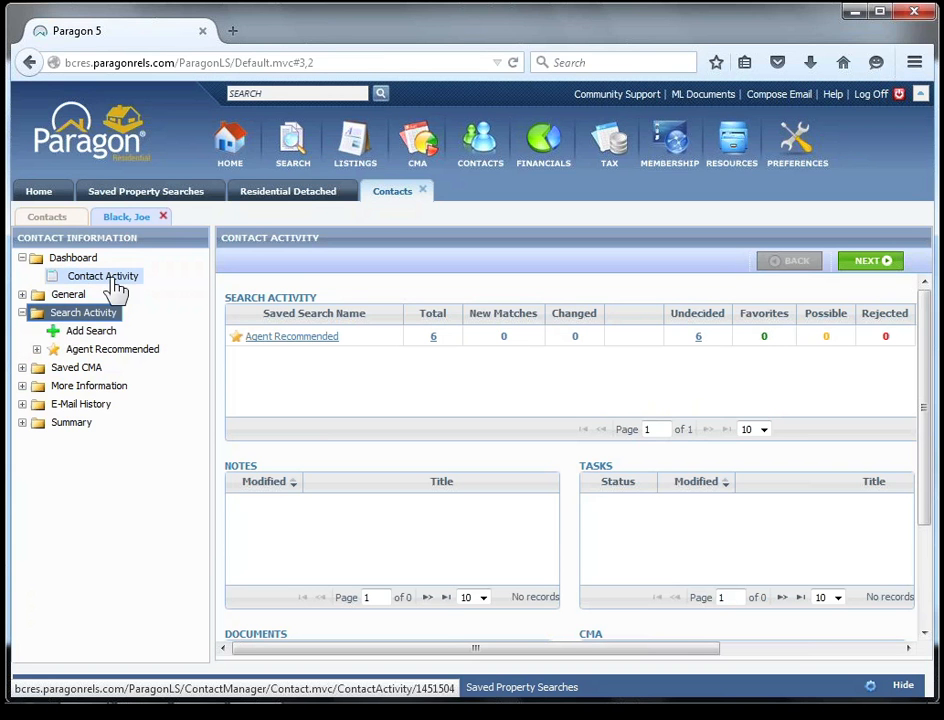
pyautogui.click(101, 333)
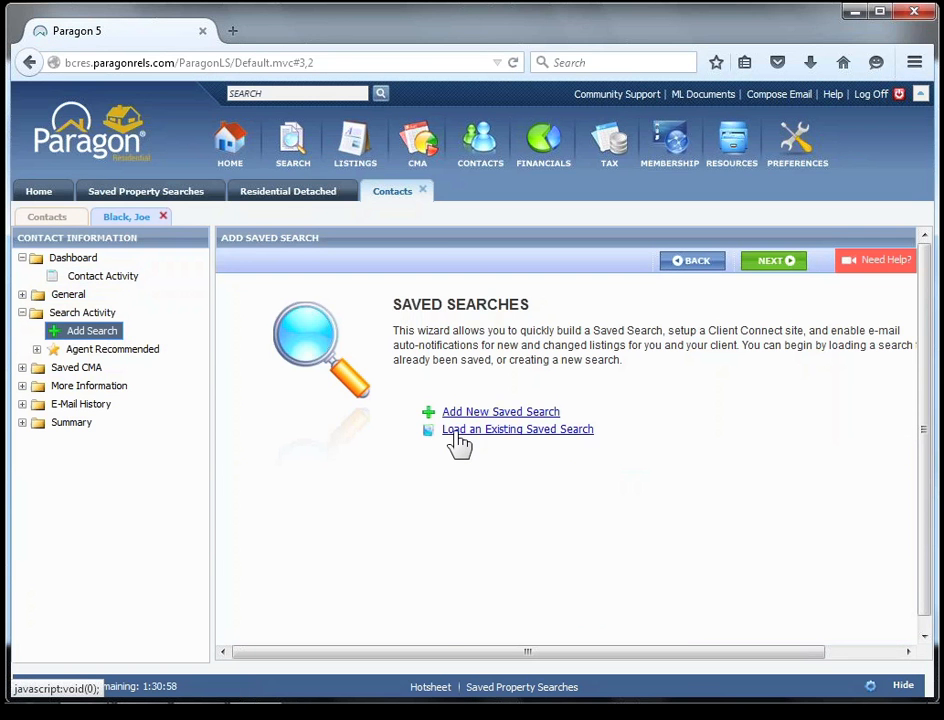
pyautogui.click(453, 432)
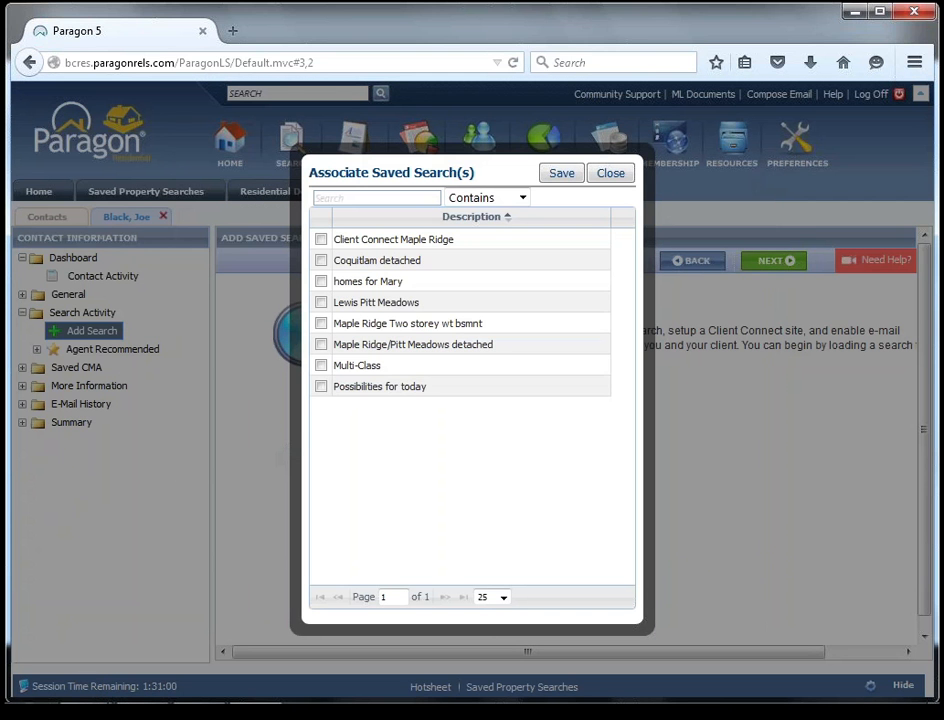
pyautogui.click(321, 240)
pyautogui.click(561, 174)
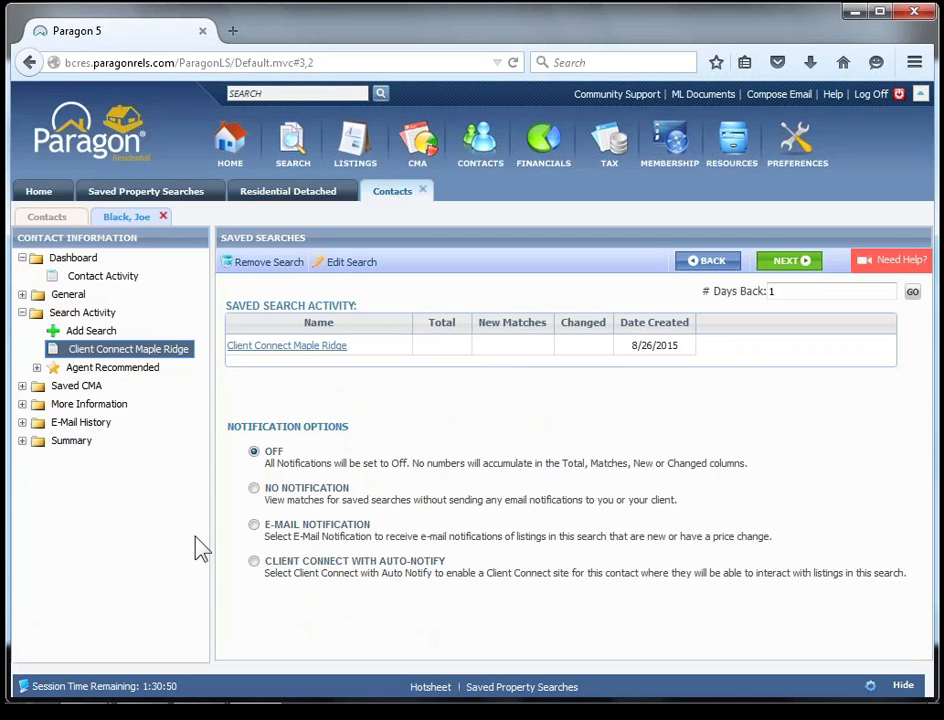
# Enable Client Connect with Auto-Notify for the Client Connect Maple Ridge search, then review its notification settings and accept them.
pyautogui.click(253, 562)
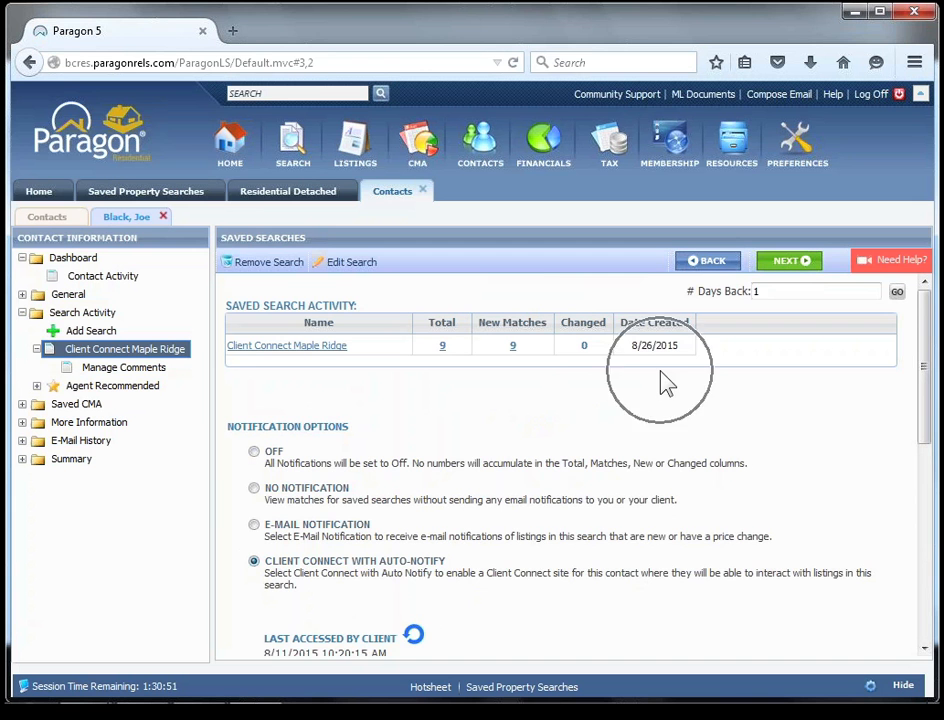
pyautogui.moveTo(929, 408); pyautogui.dragTo(921, 508)
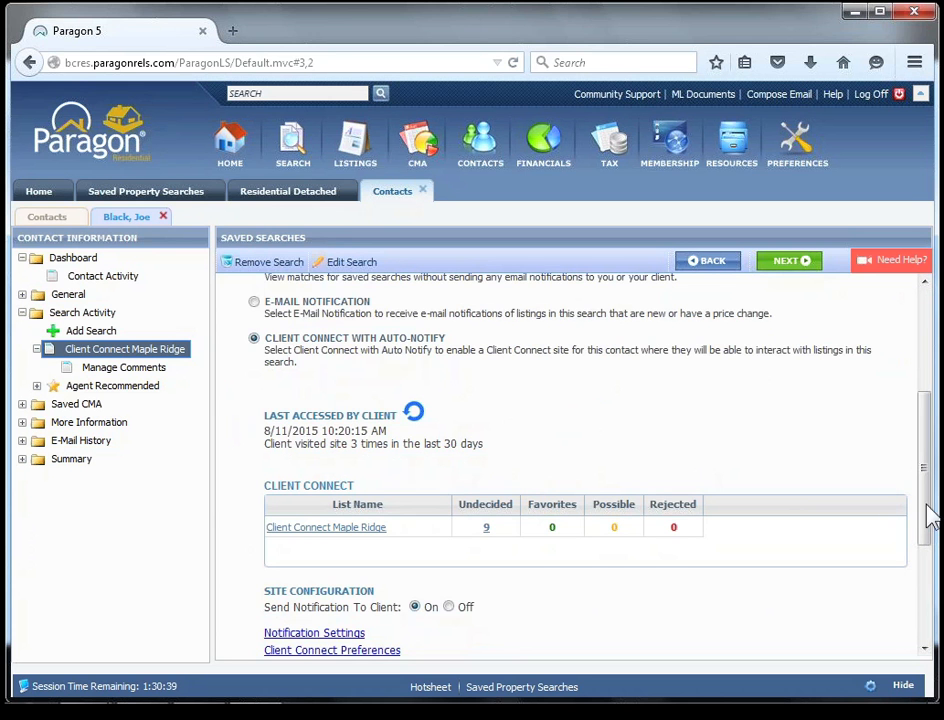
pyautogui.moveTo(923, 531); pyautogui.dragTo(910, 581)
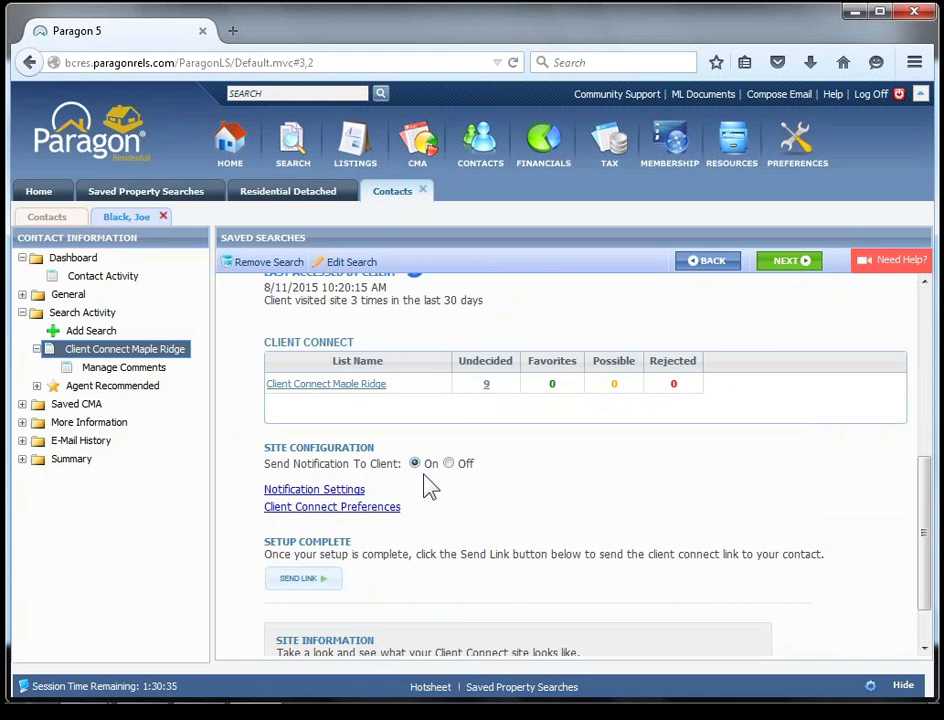
pyautogui.click(346, 494)
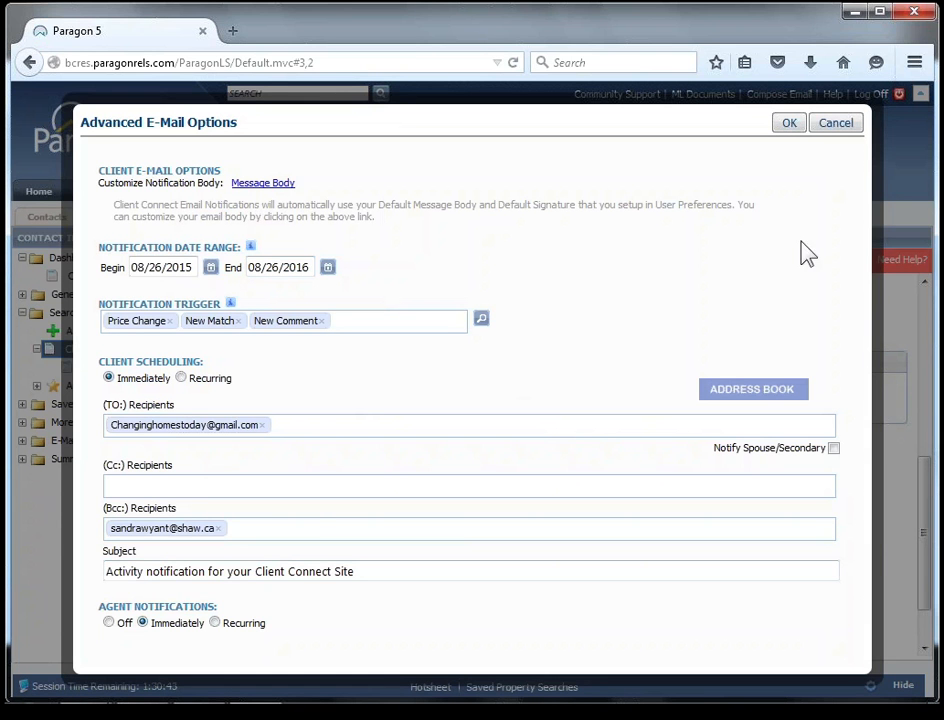
pyautogui.click(790, 124)
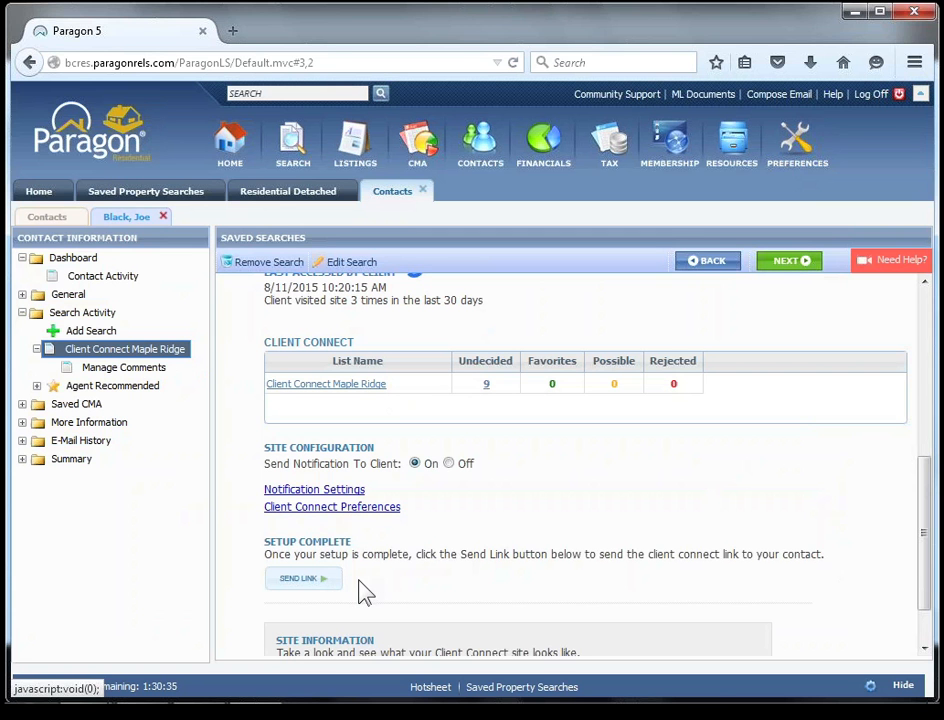
# View the contact's Client Connect site and look over its home page.
pyautogui.press('ctrl')
pyautogui.scroll(-1, 921, 548)
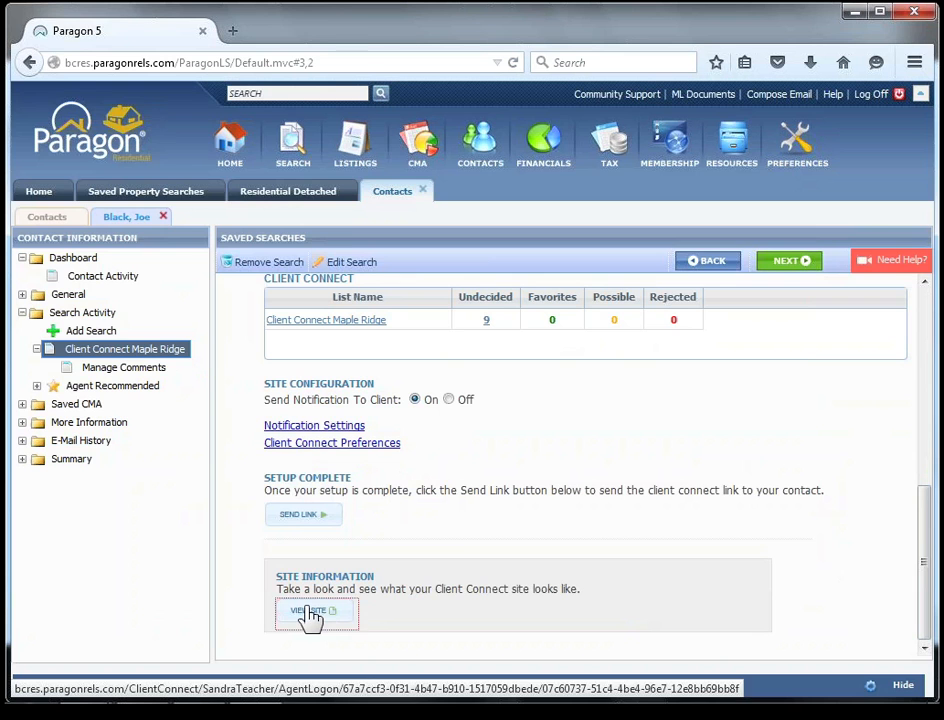
pyautogui.click(310, 612)
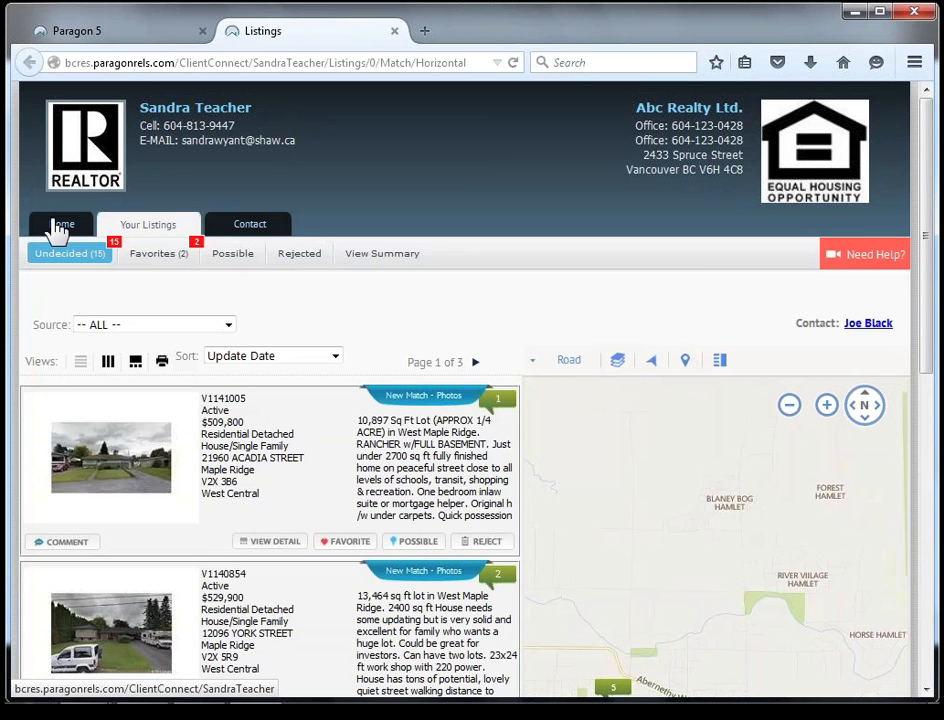
pyautogui.click(57, 228)
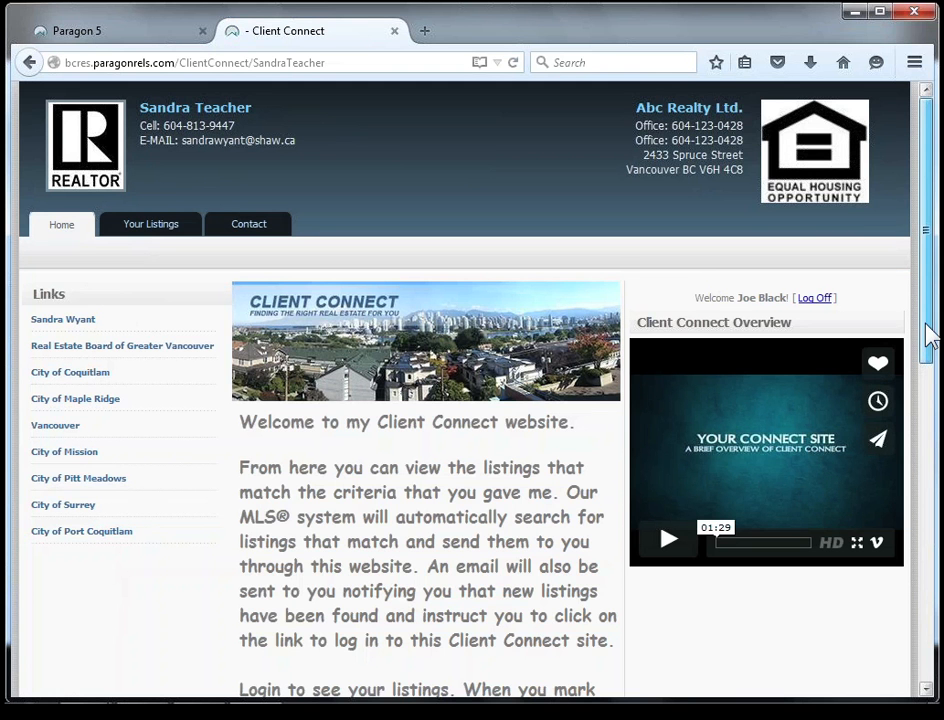
pyautogui.moveTo(928, 337); pyautogui.dragTo(476, 436)
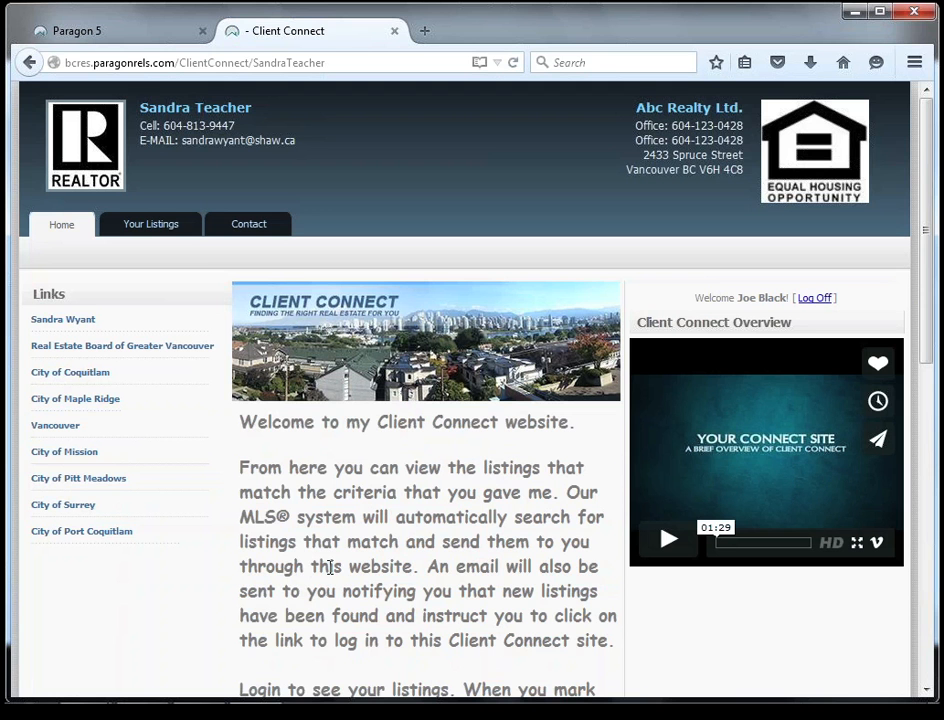
# Examine the contact's undecided listings on the site in the list with map, side-by-side and full-detail views.
pyautogui.click(170, 227)
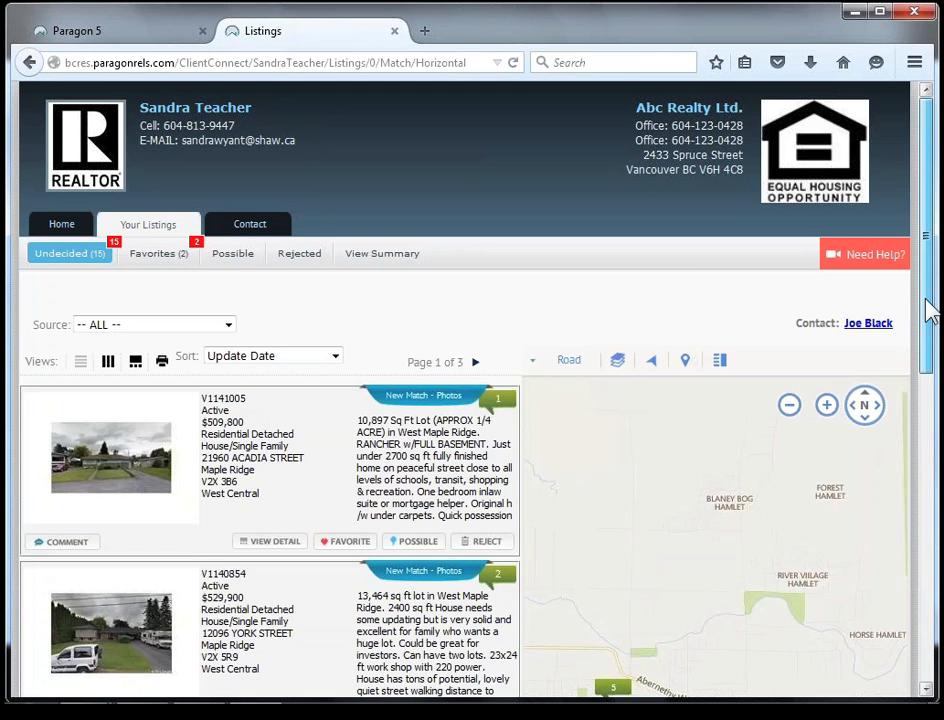
pyautogui.scroll(-1, 929, 311)
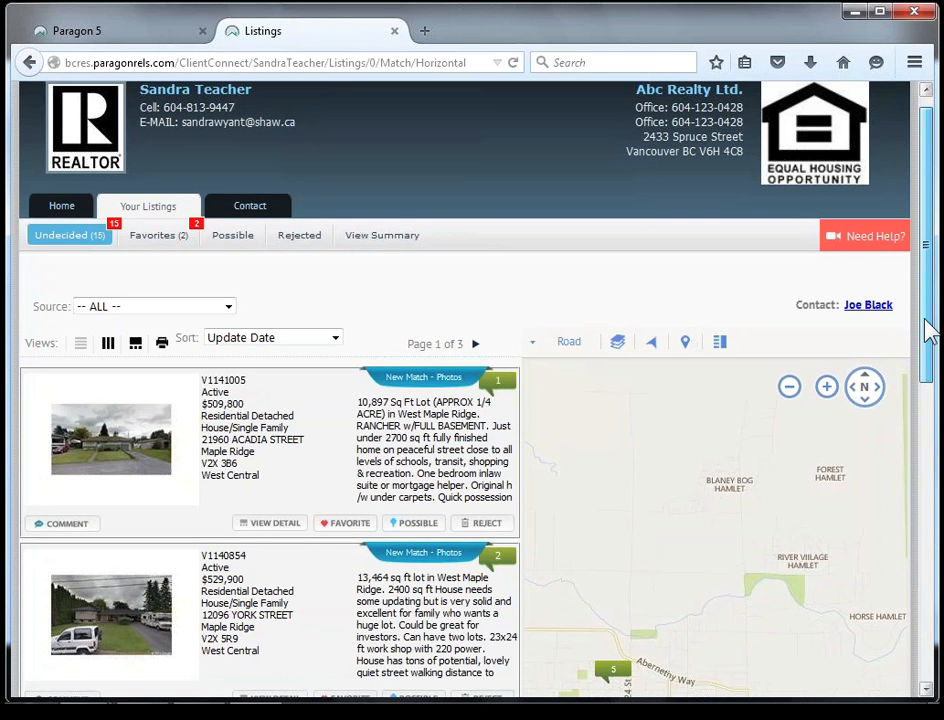
pyautogui.moveTo(925, 320)
pyautogui.mouseDown()
pyautogui.moveTo(926, 426)
pyautogui.moveTo(925, 339)
pyautogui.mouseUp()
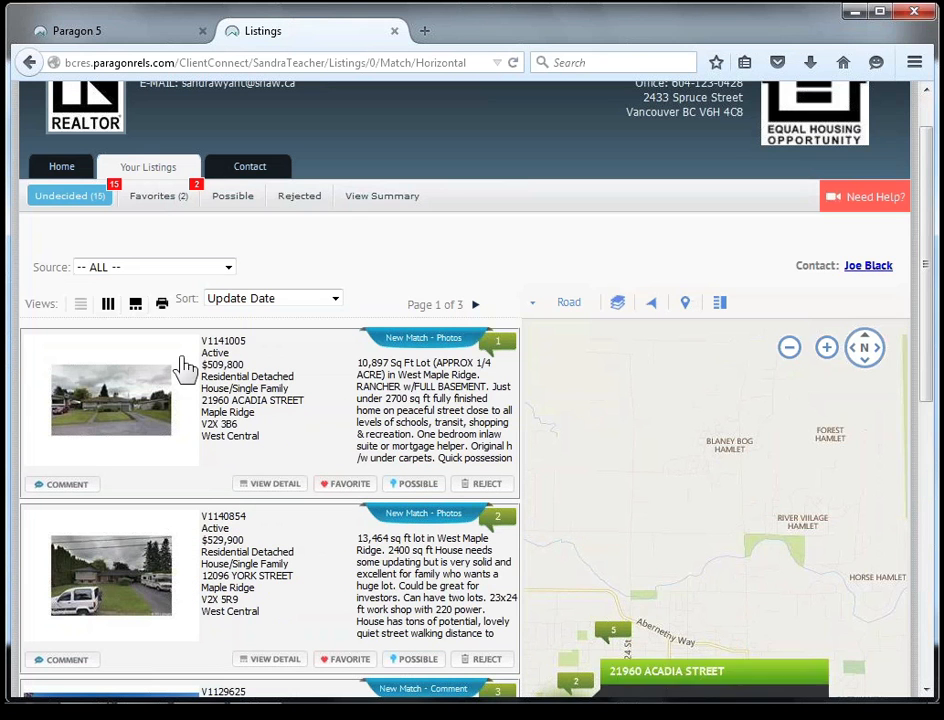
pyautogui.click(80, 305)
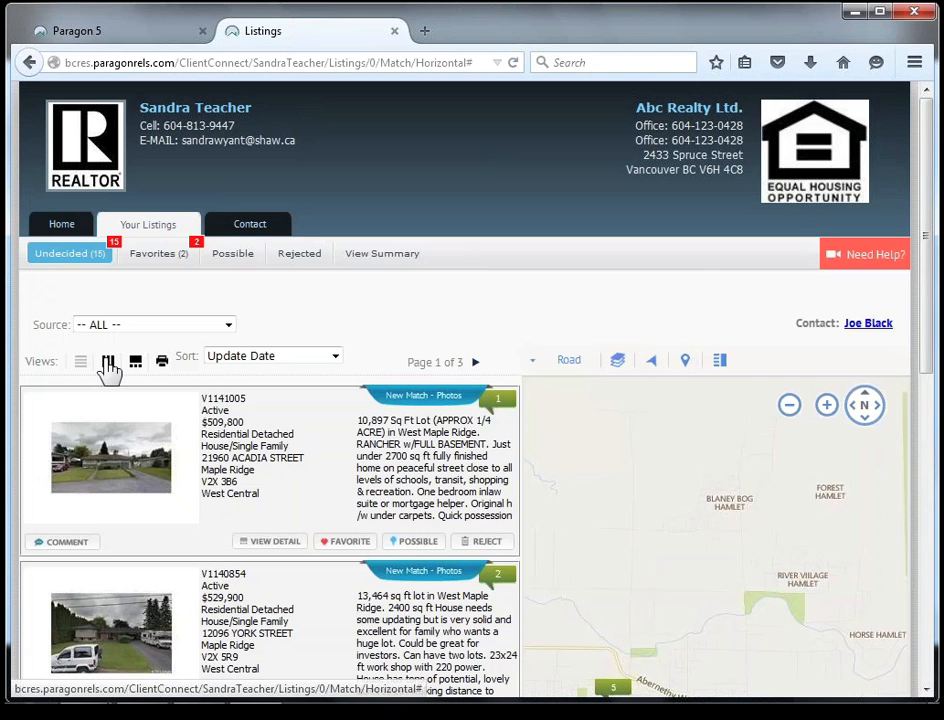
pyautogui.click(107, 362)
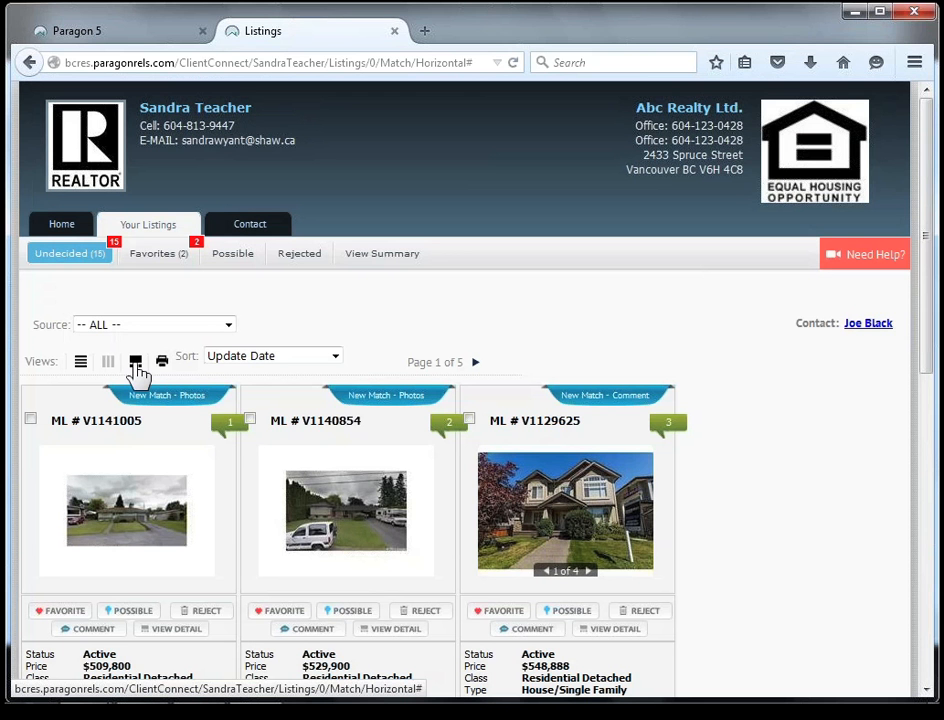
pyautogui.click(136, 366)
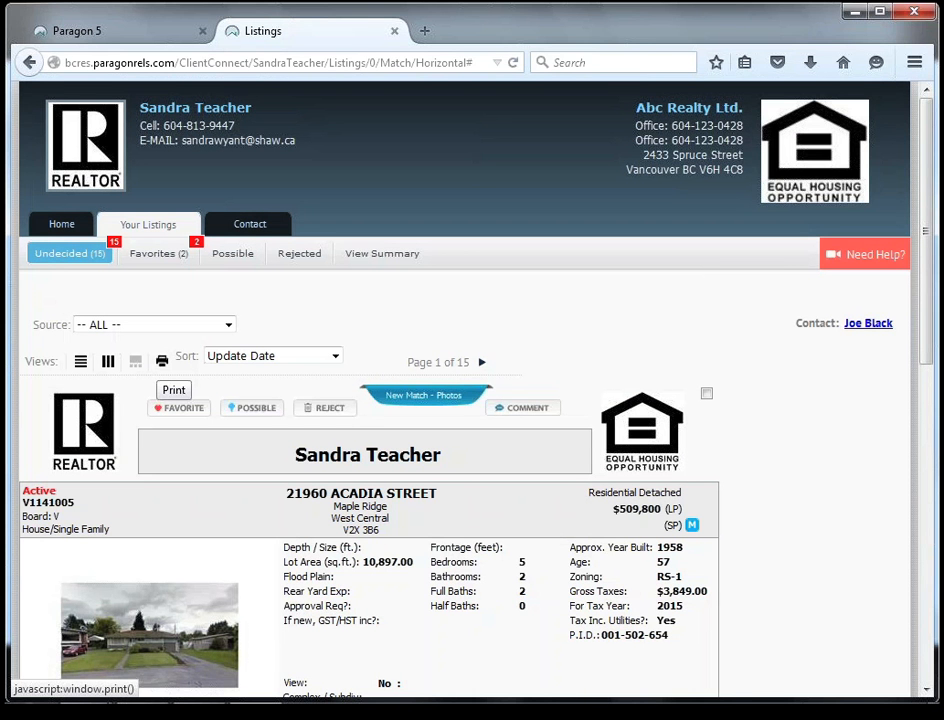
pyautogui.click(80, 363)
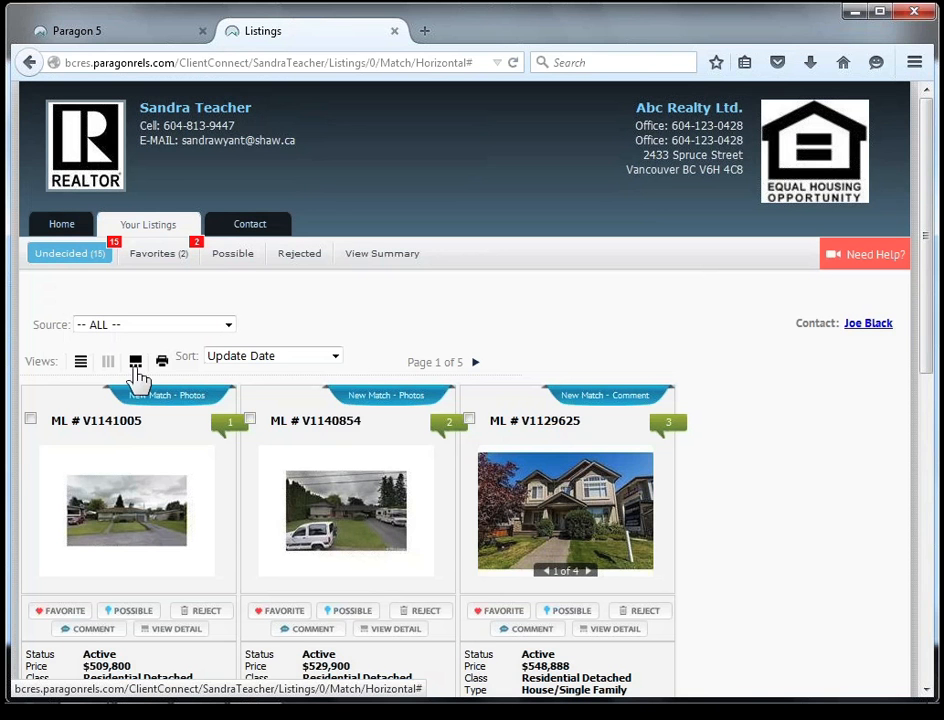
pyautogui.click(135, 362)
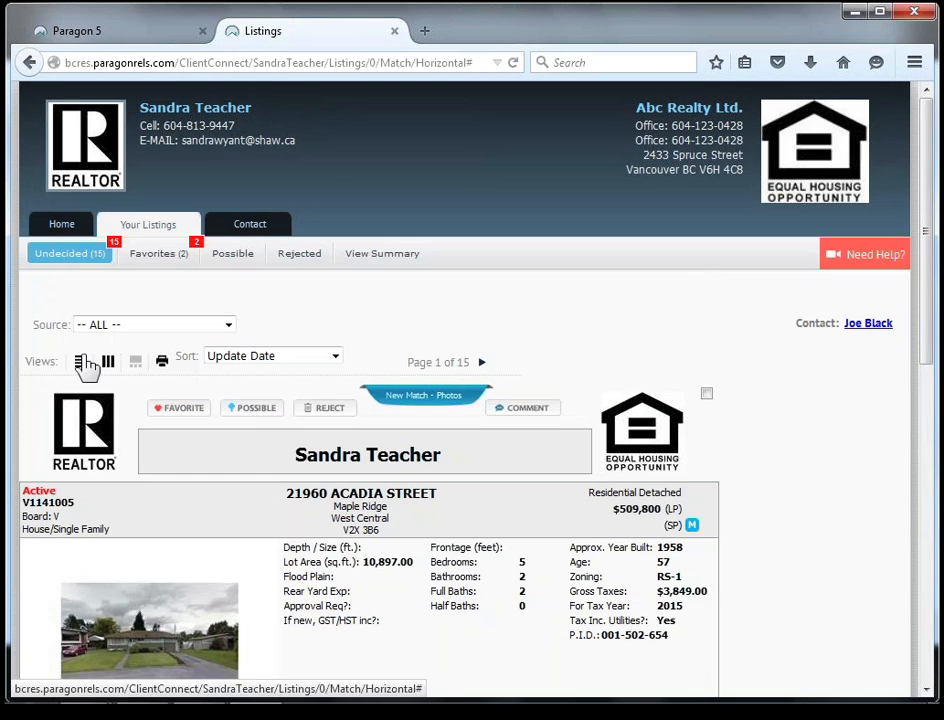
# Show the undecided listings in the list with map view and look over the entries and their map pins.
pyautogui.click(81, 362)
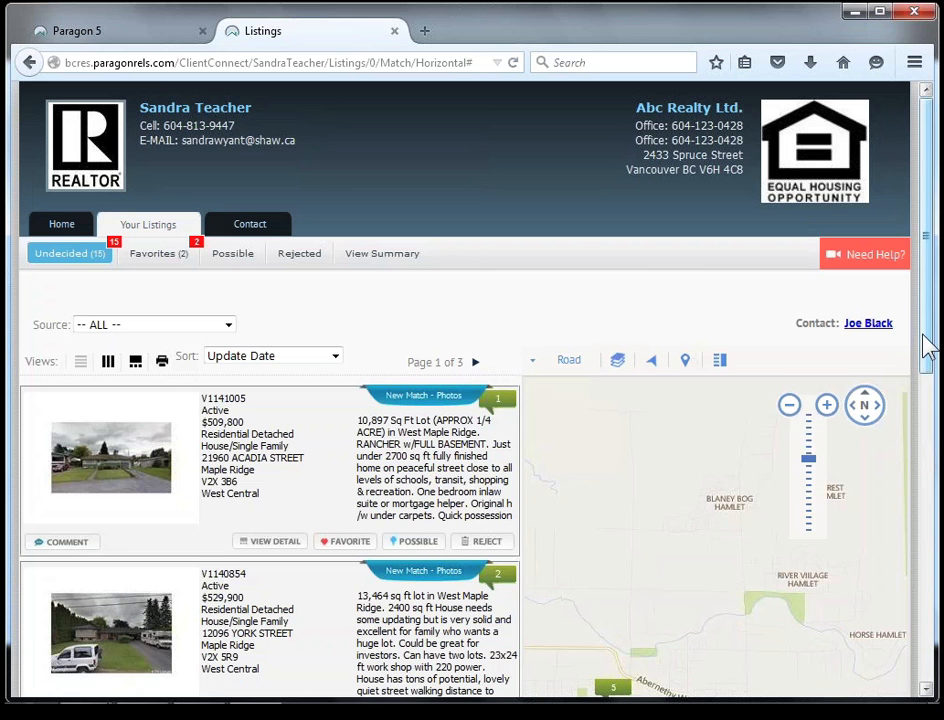
pyautogui.moveTo(930, 370); pyautogui.dragTo(922, 675)
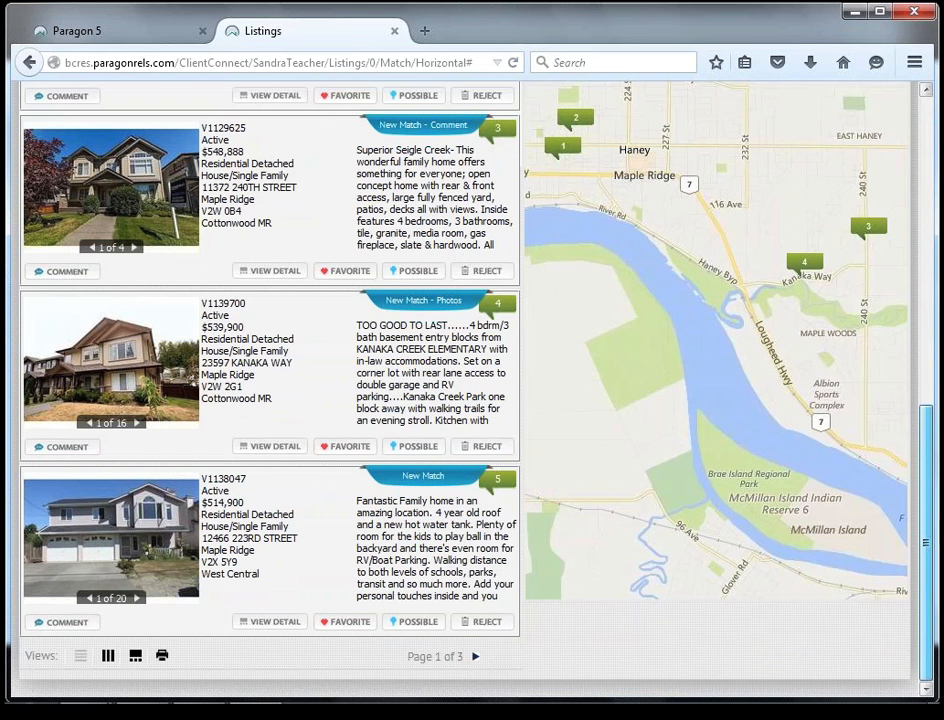
pyautogui.moveTo(926, 550); pyautogui.dragTo(926, 240)
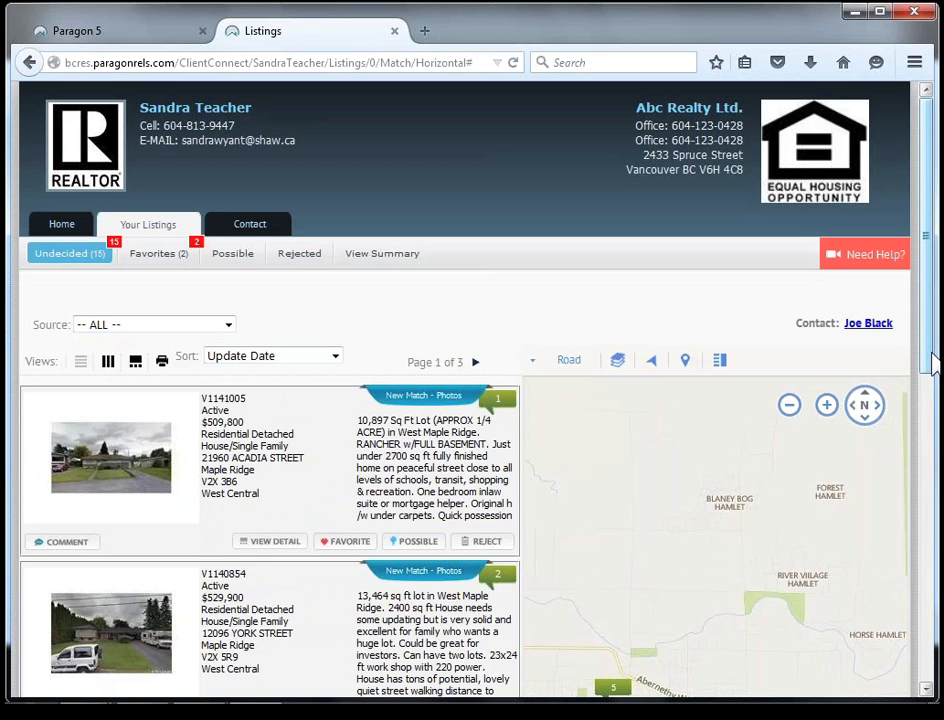
pyautogui.moveTo(930, 365); pyautogui.dragTo(921, 480)
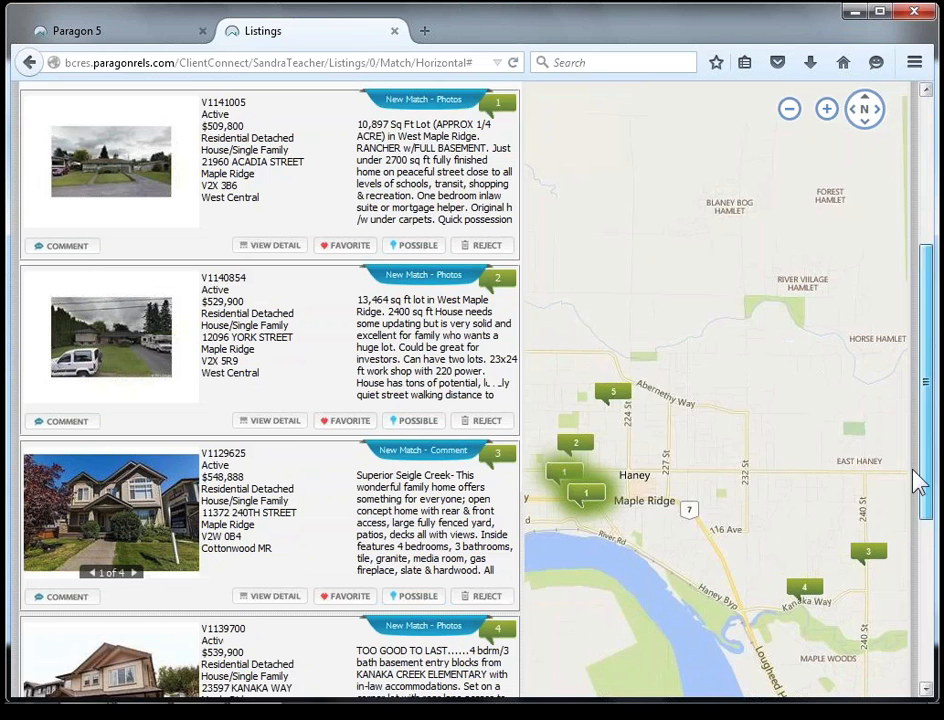
pyautogui.moveTo(589, 442)
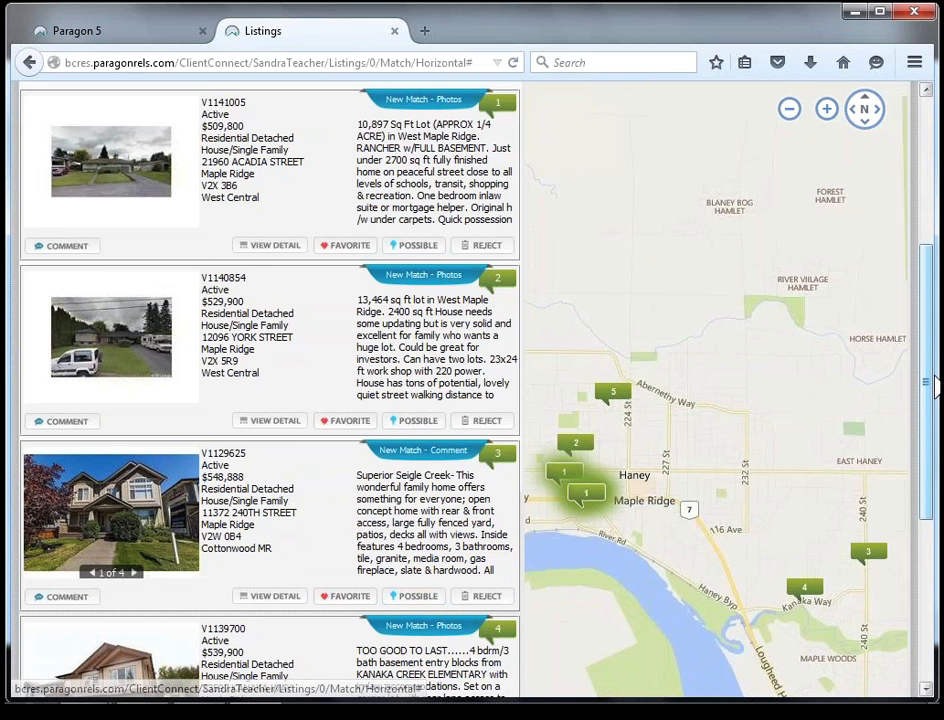
# Preview the listings map as Aerial imagery and return it to the Road map type.
pyautogui.moveTo(934, 377); pyautogui.dragTo(932, 257)
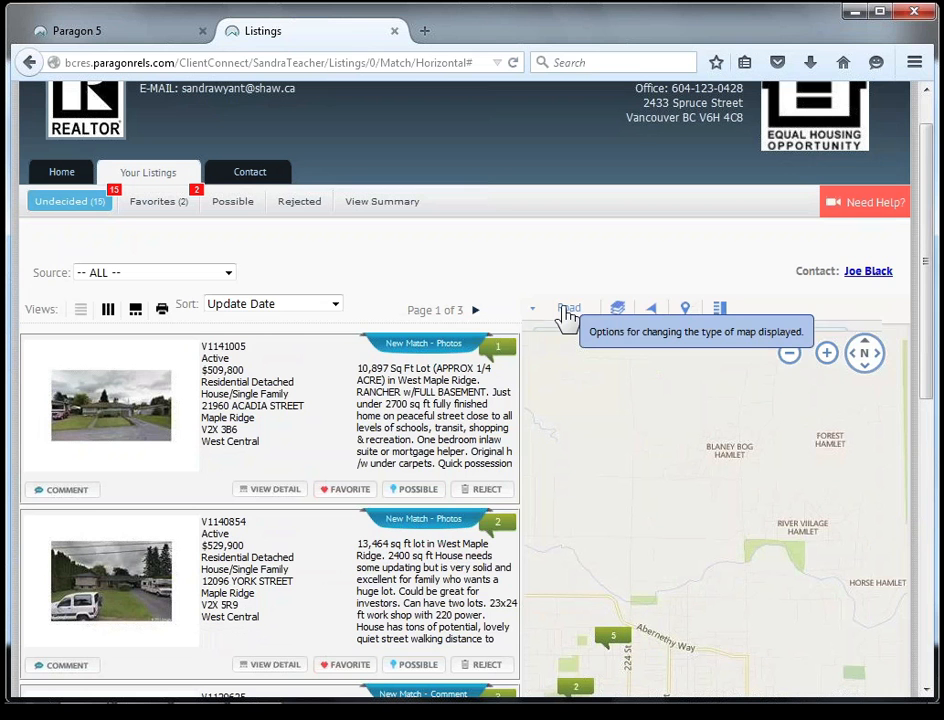
pyautogui.moveTo(566, 309)
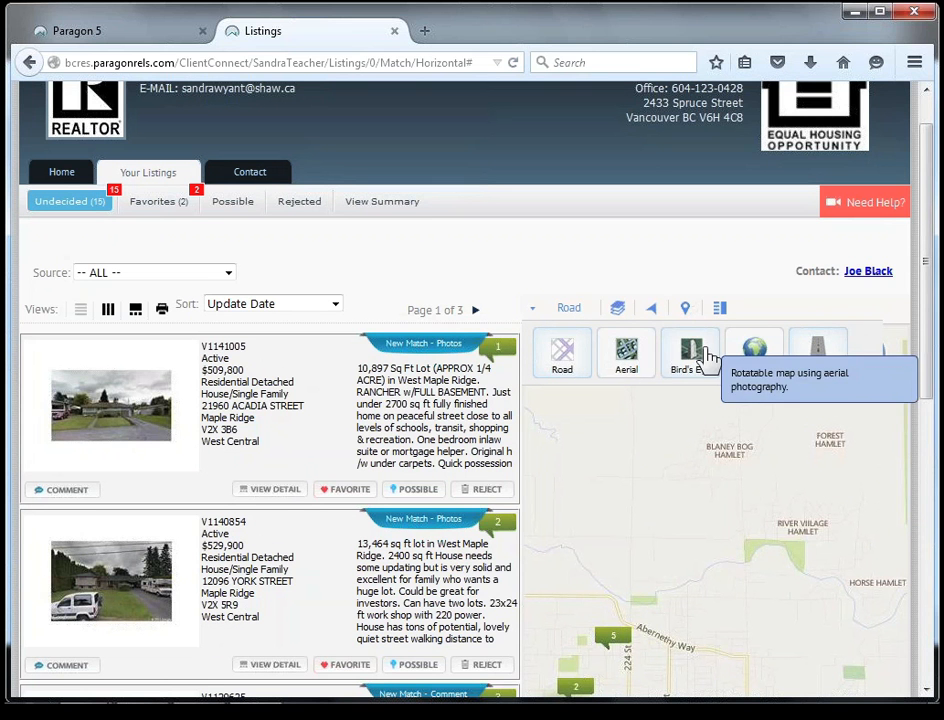
pyautogui.click(628, 356)
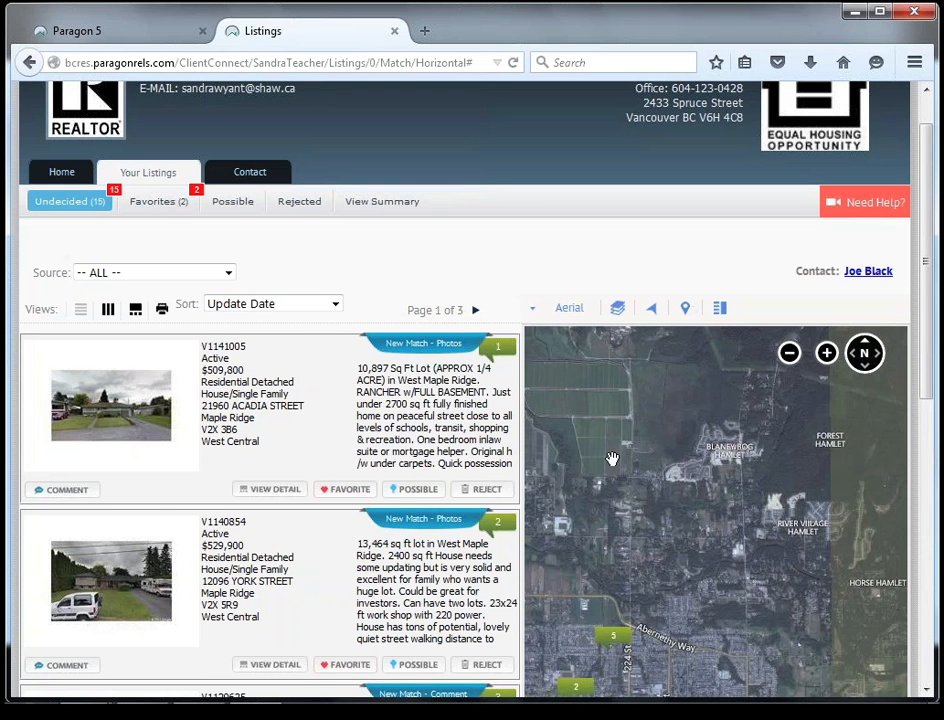
pyautogui.click(568, 311)
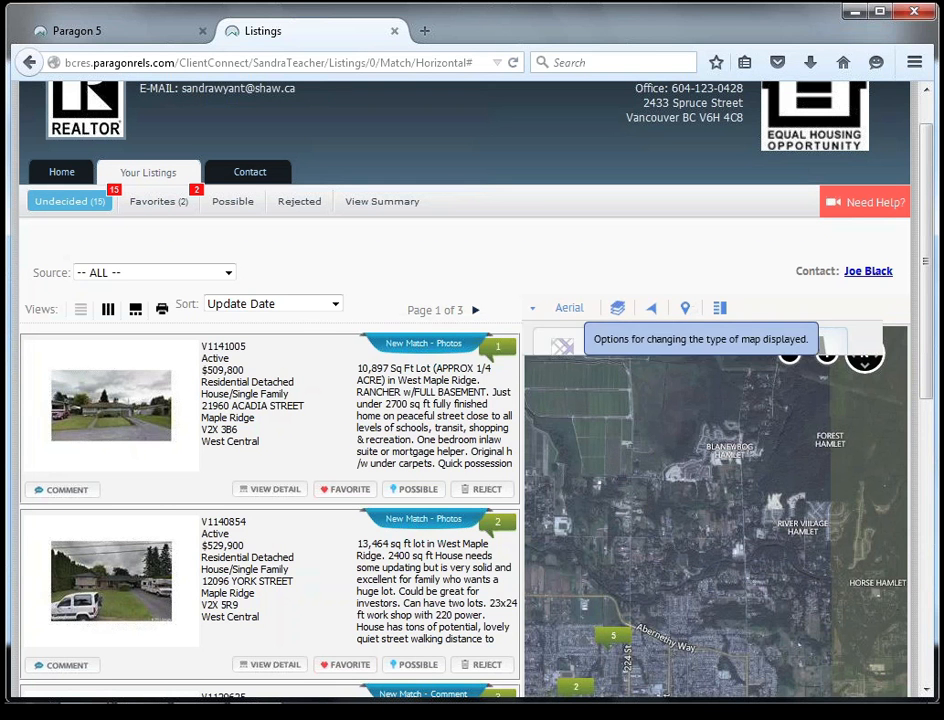
pyautogui.click(563, 354)
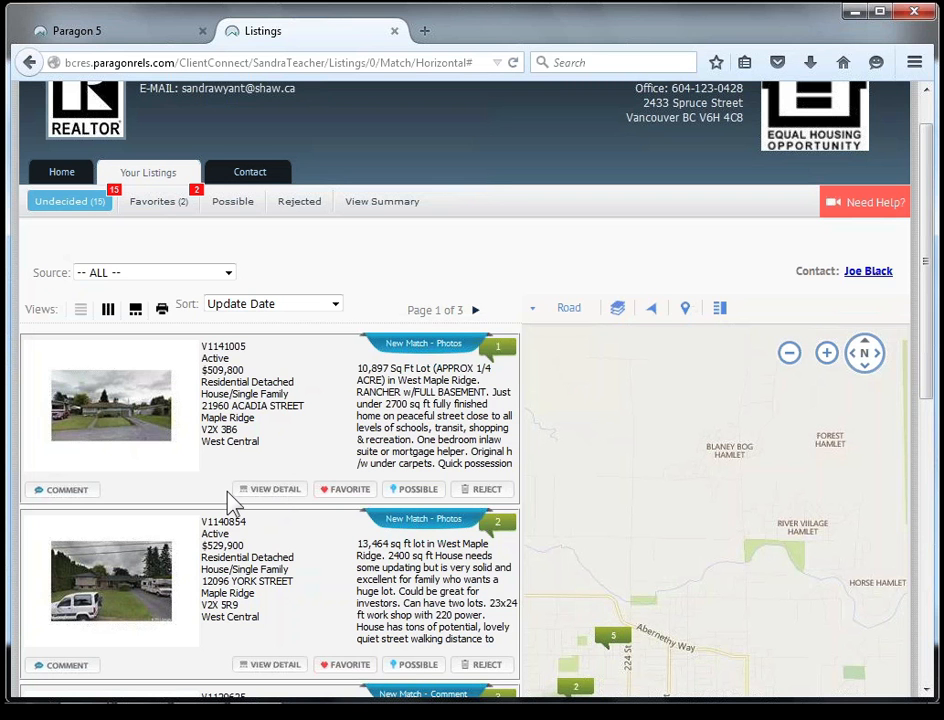
# Open the full details of the first undecided listing, V1141005, and mark it as a favorite.
pyautogui.press('ctrl')
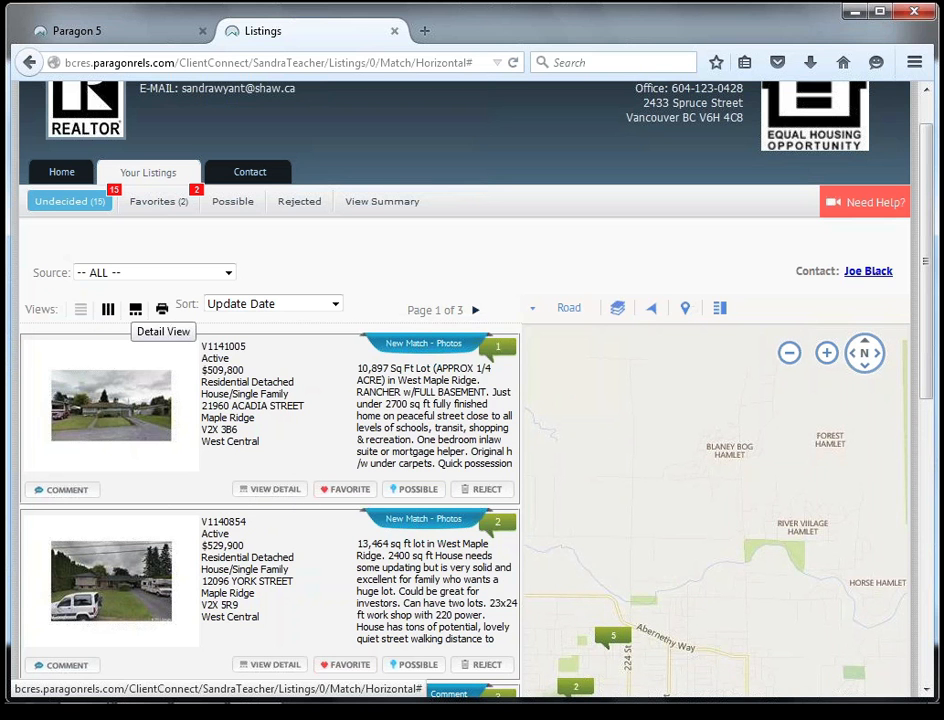
pyautogui.click(275, 490)
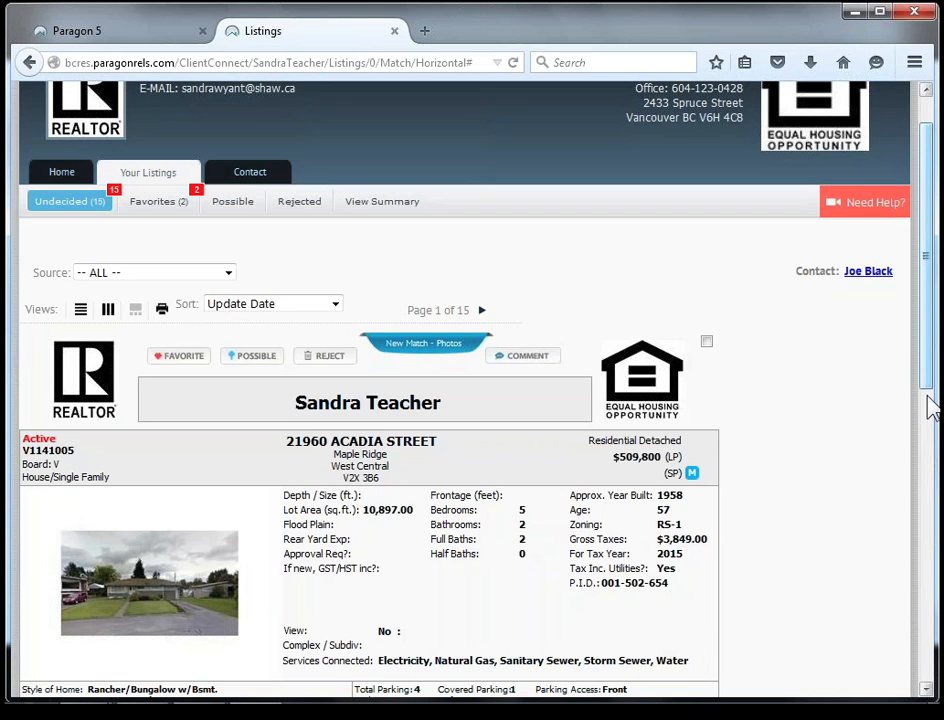
pyautogui.moveTo(932, 405); pyautogui.dragTo(922, 300)
pyautogui.scroll(-1, 922, 555)
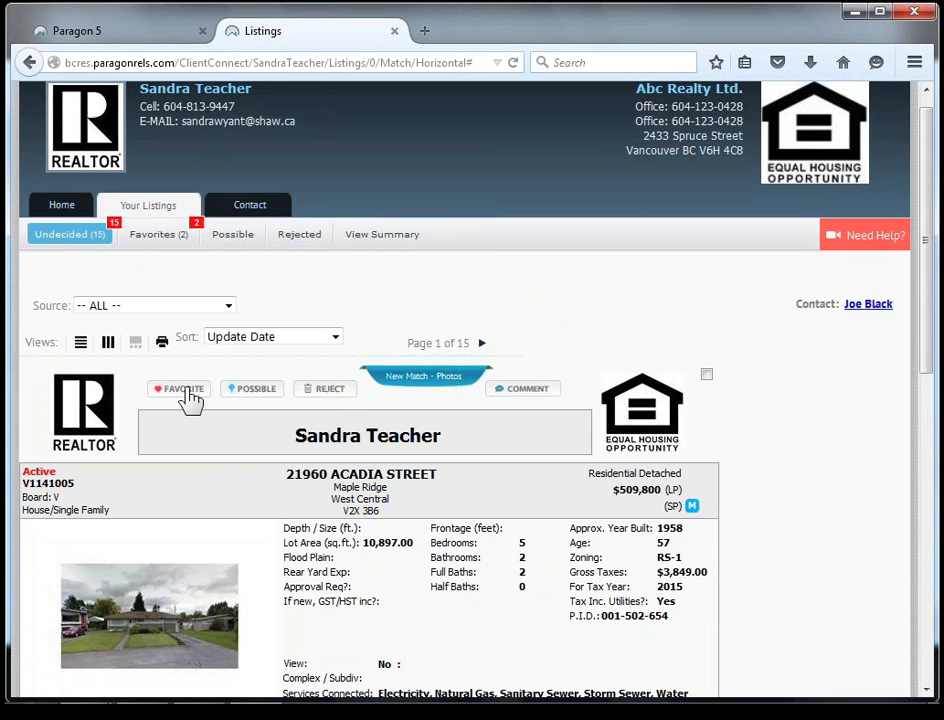
pyautogui.click(246, 392)
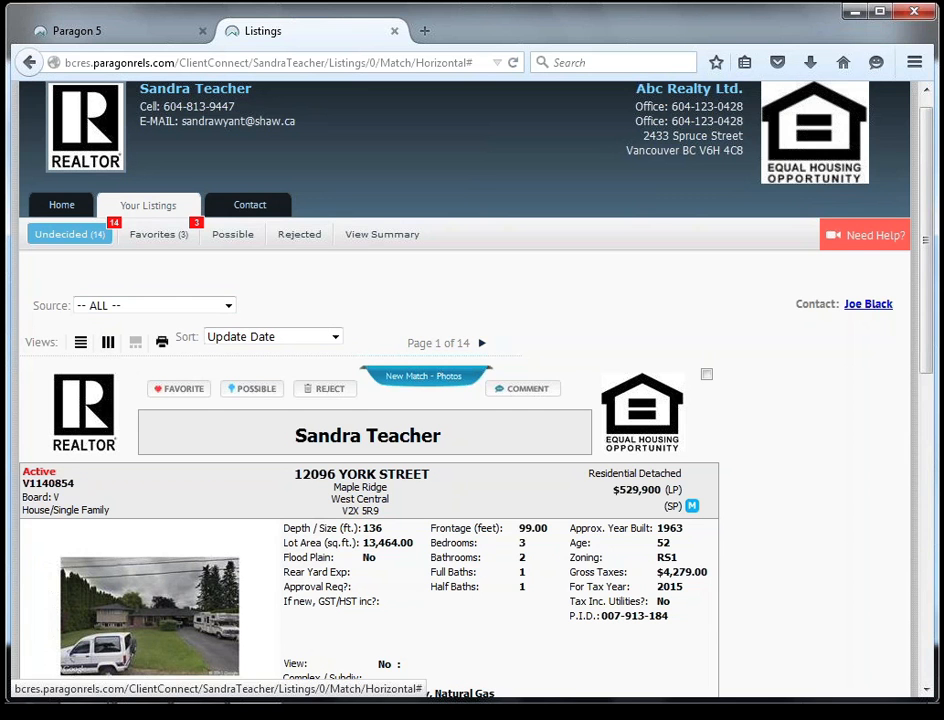
# Return to the list with map view and go to page 2 of the undecided listings.
pyautogui.click(81, 341)
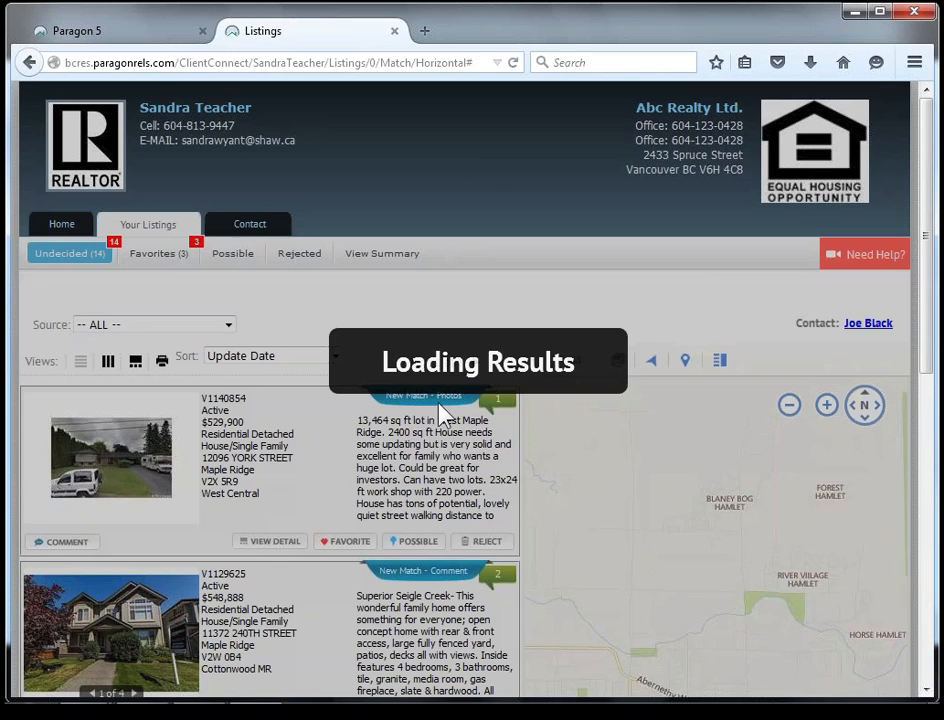
pyautogui.scroll(-1, 927, 369)
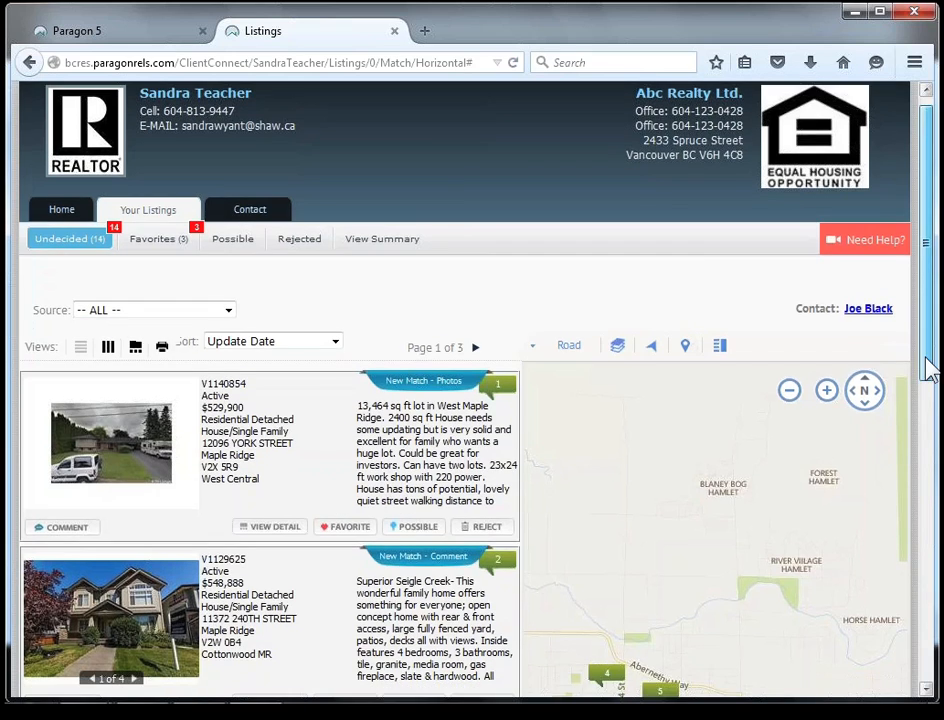
pyautogui.scroll(-6, 927, 369)
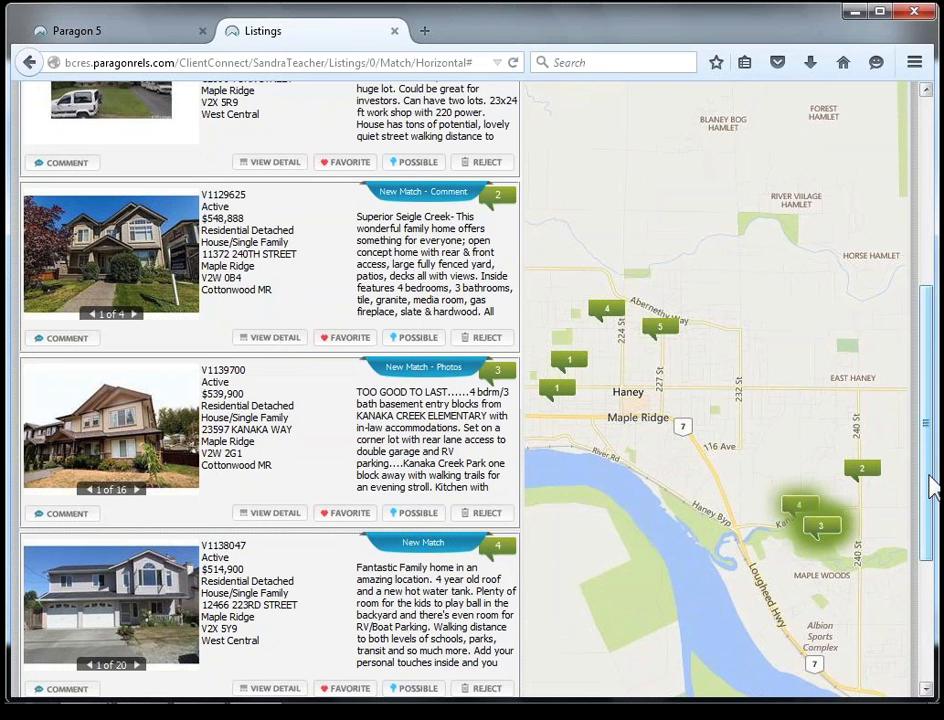
pyautogui.scroll(-1, 931, 505)
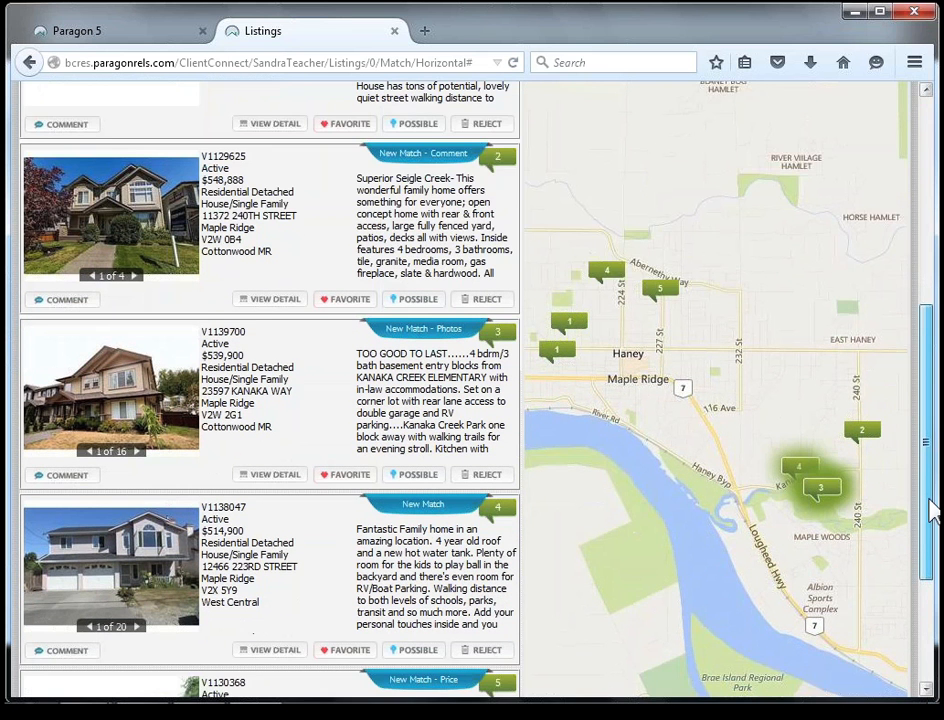
pyautogui.scroll(-3, 930, 507)
pyautogui.click(475, 656)
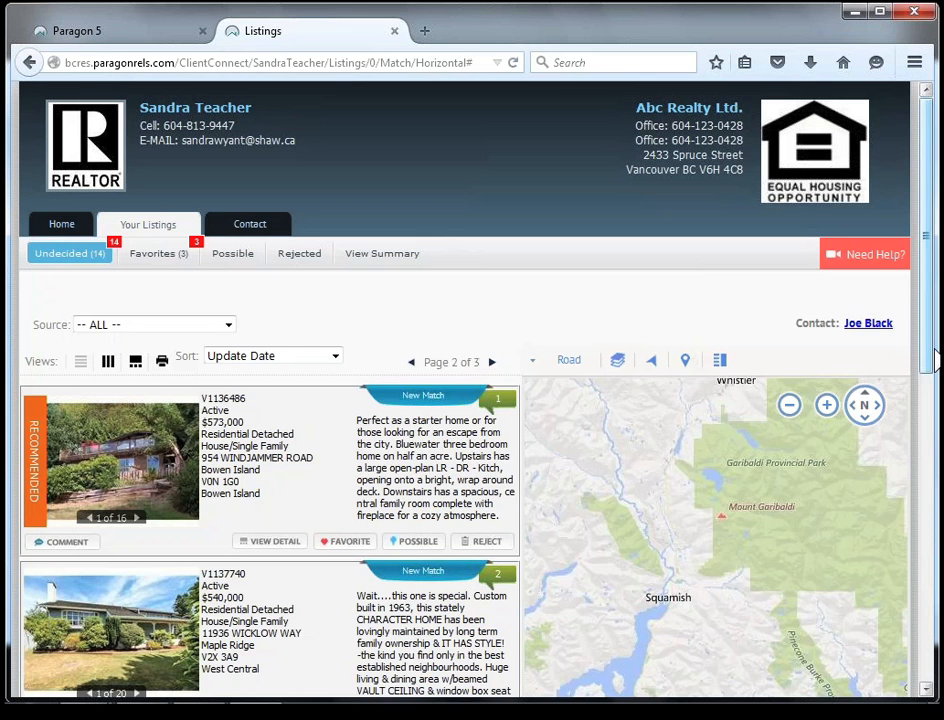
# Reject listing V1137740 and mark listing V1135176 as a favorite, dismissing the unresponsive script warning.
pyautogui.moveTo(935, 360); pyautogui.dragTo(935, 459)
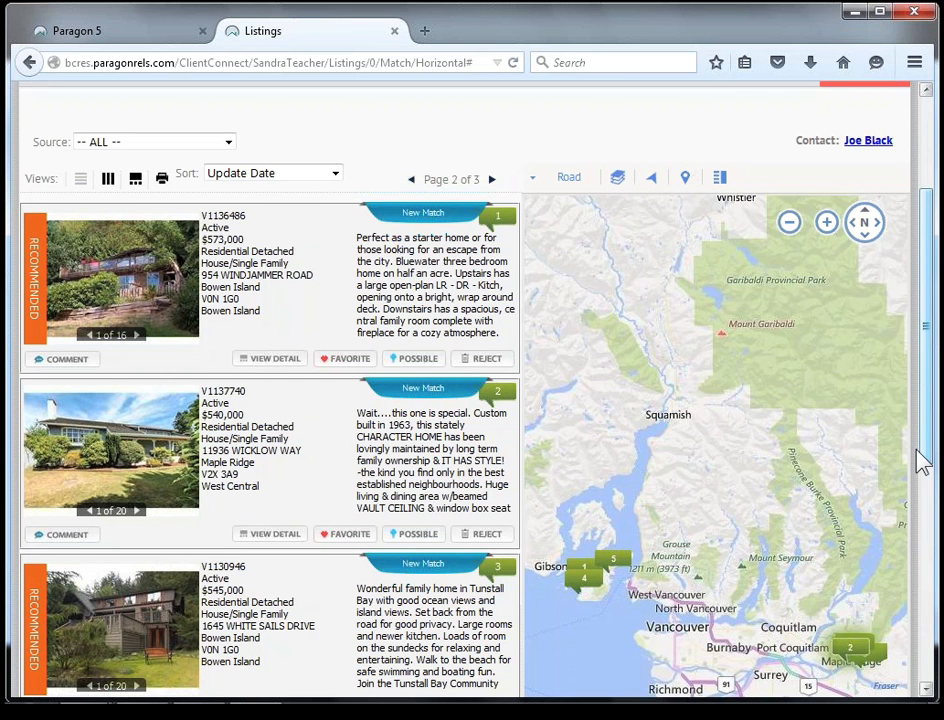
pyautogui.moveTo(922, 462); pyautogui.dragTo(926, 400)
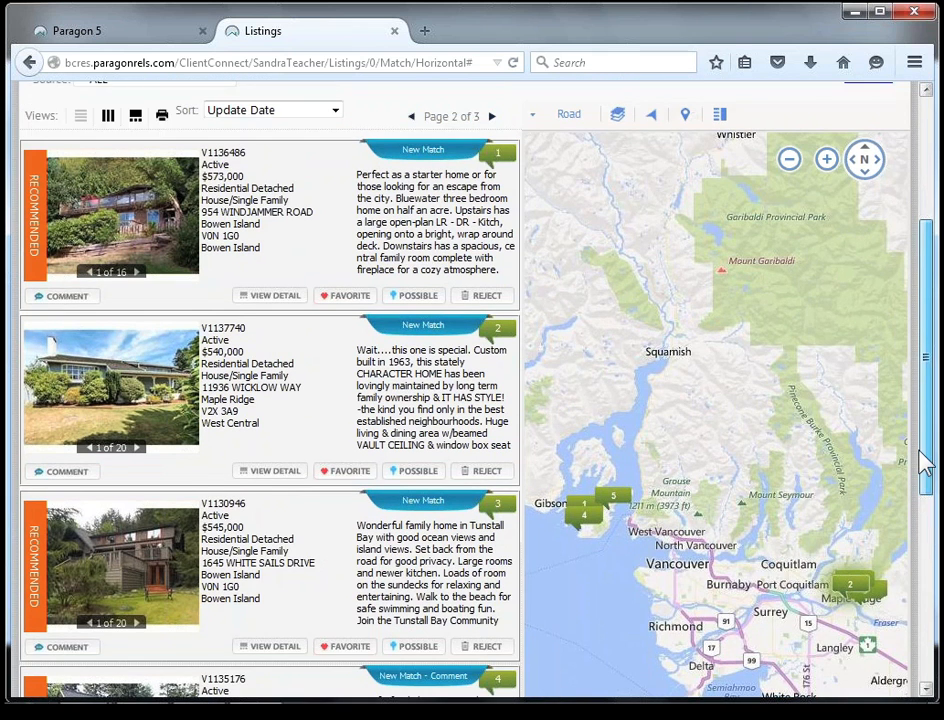
pyautogui.scroll(-3, 920, 472)
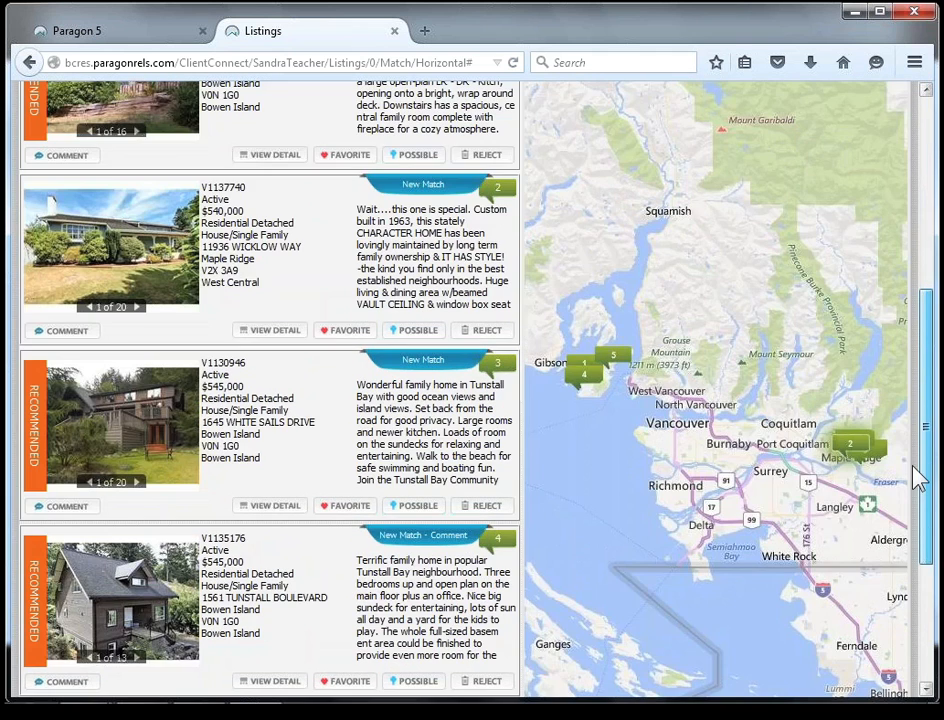
pyautogui.scroll(-1, 918, 490)
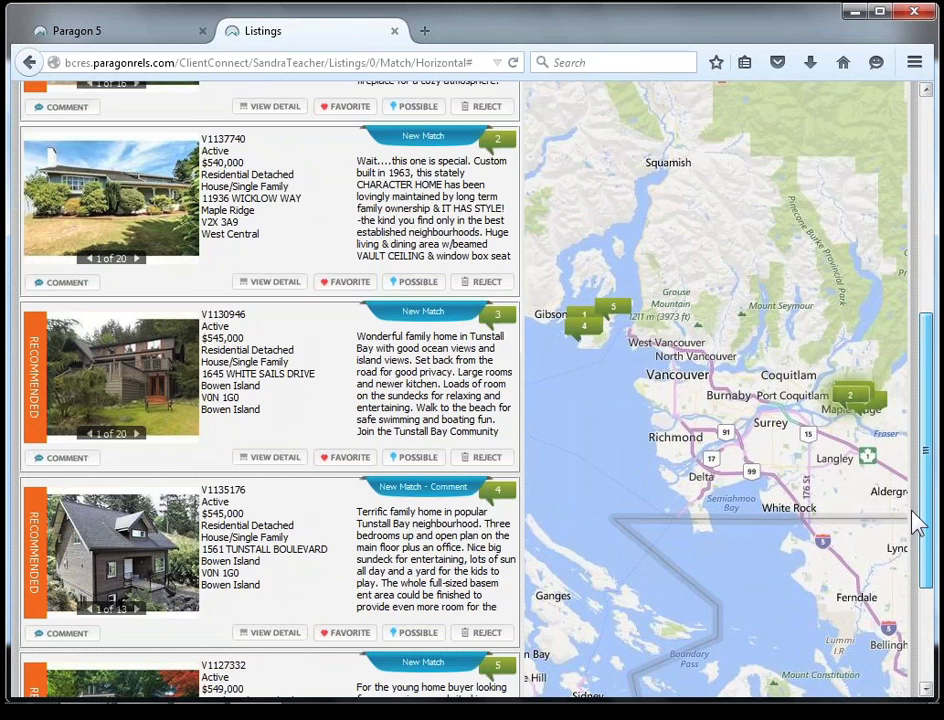
pyautogui.scroll(-1, 916, 522)
pyautogui.scroll(1, 916, 492)
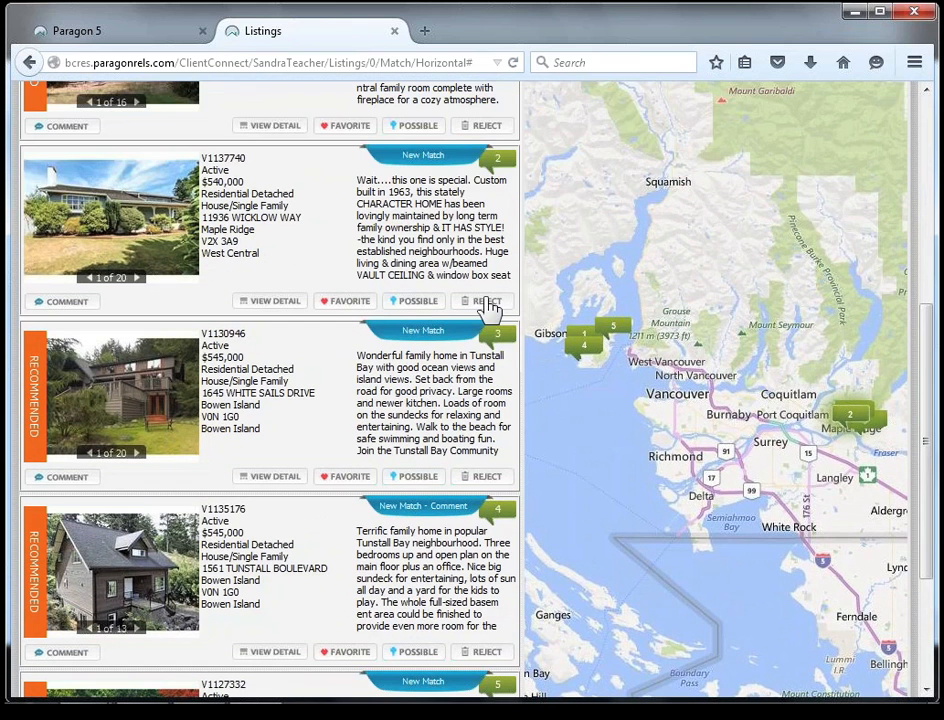
pyautogui.click(485, 301)
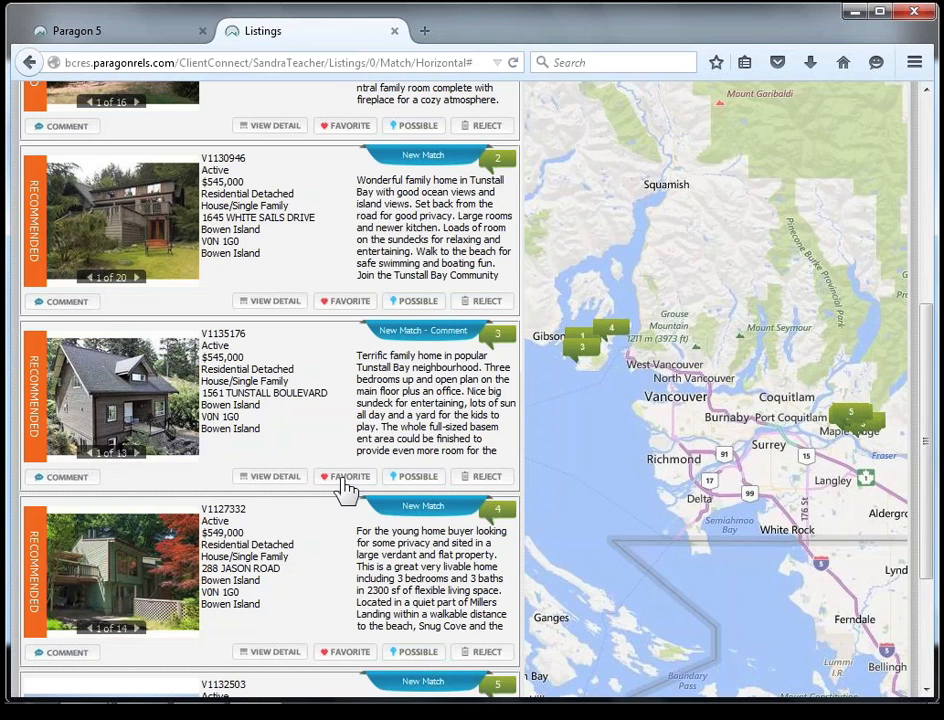
pyautogui.click(344, 482)
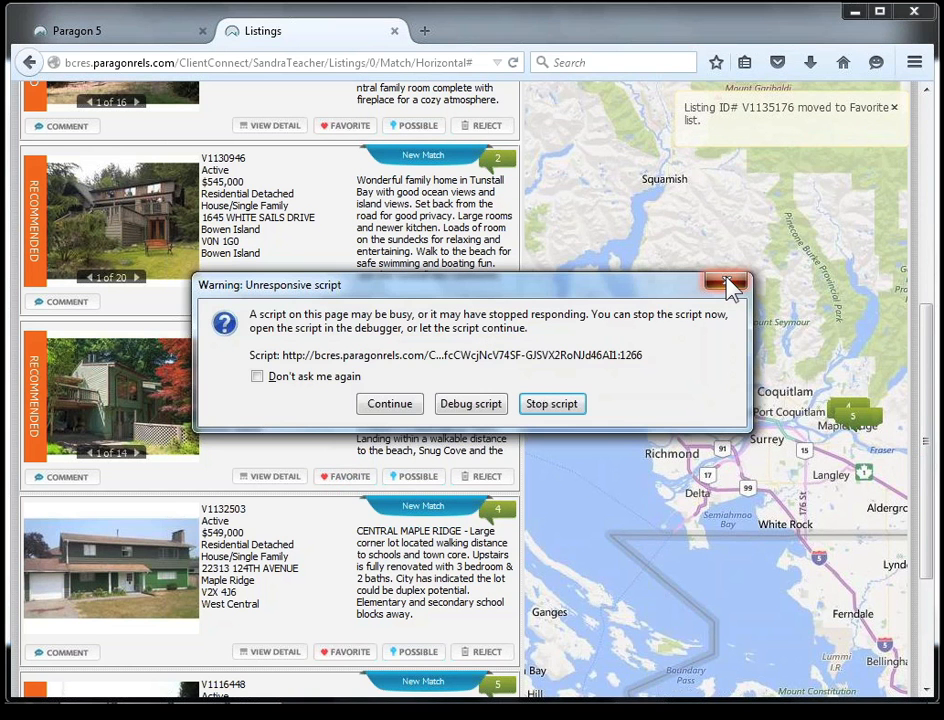
pyautogui.click(727, 283)
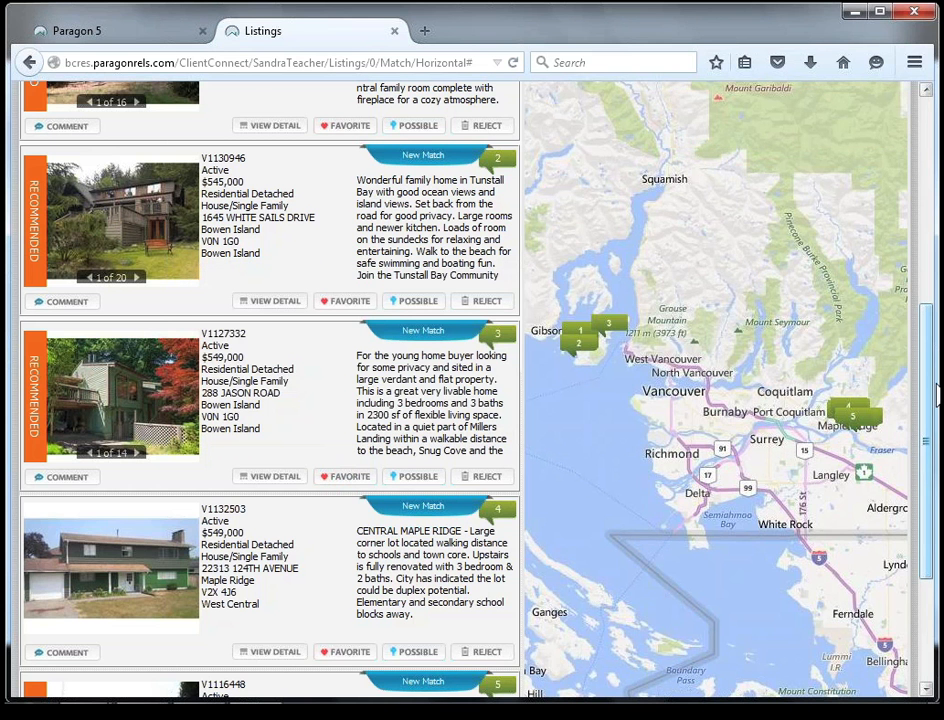
# Post the comment "Iwaant to view this one right now" on listing V1136486 and close the Message Center.
pyautogui.scroll(1, 938, 395)
pyautogui.scroll(5, 938, 395)
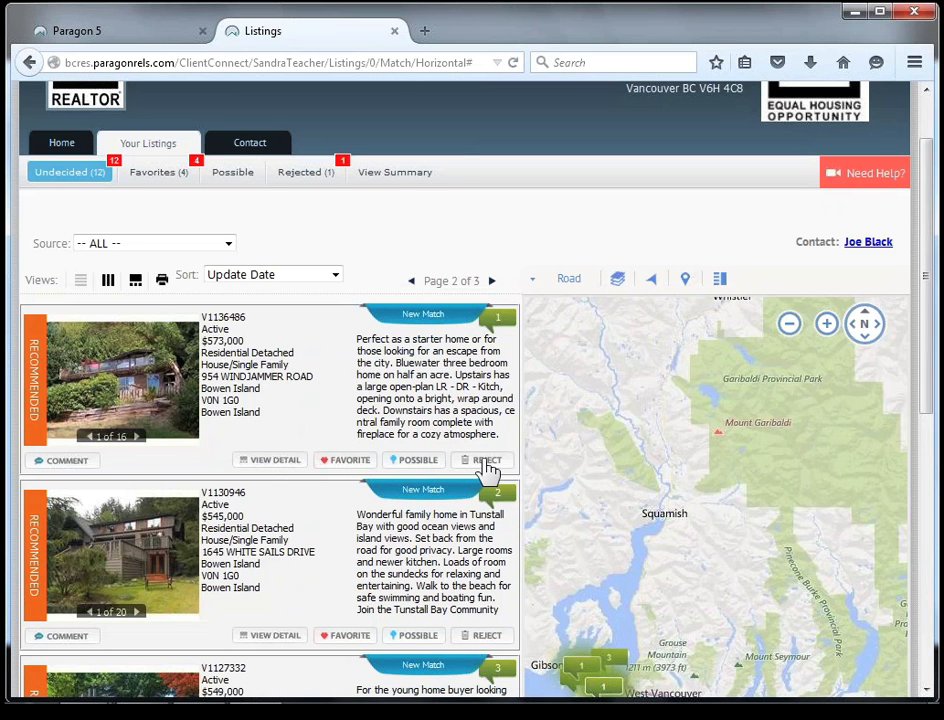
pyautogui.click(68, 462)
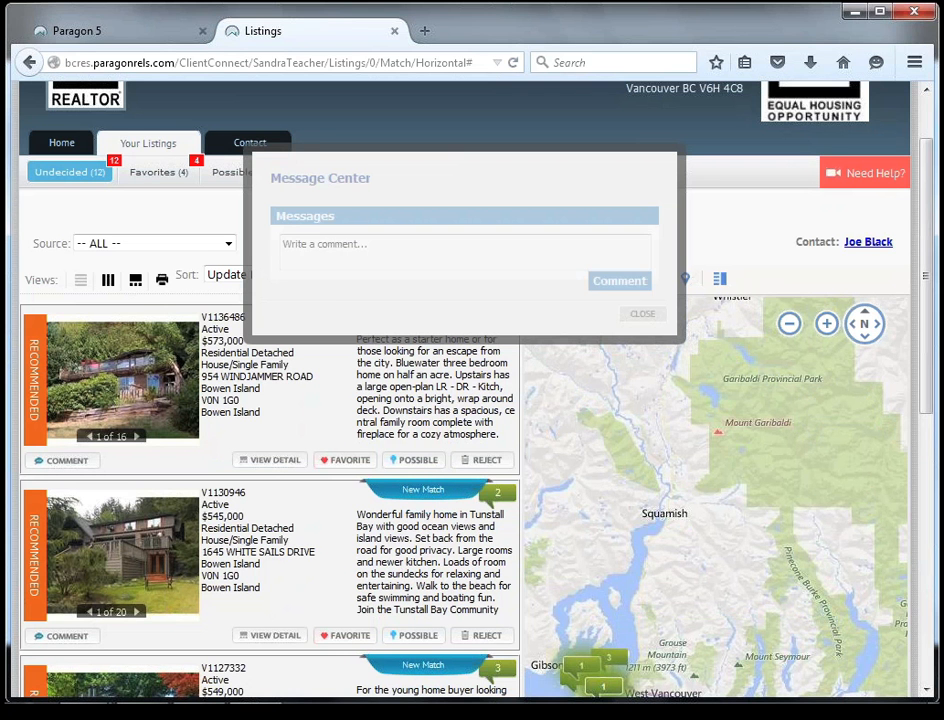
pyautogui.click(402, 255)
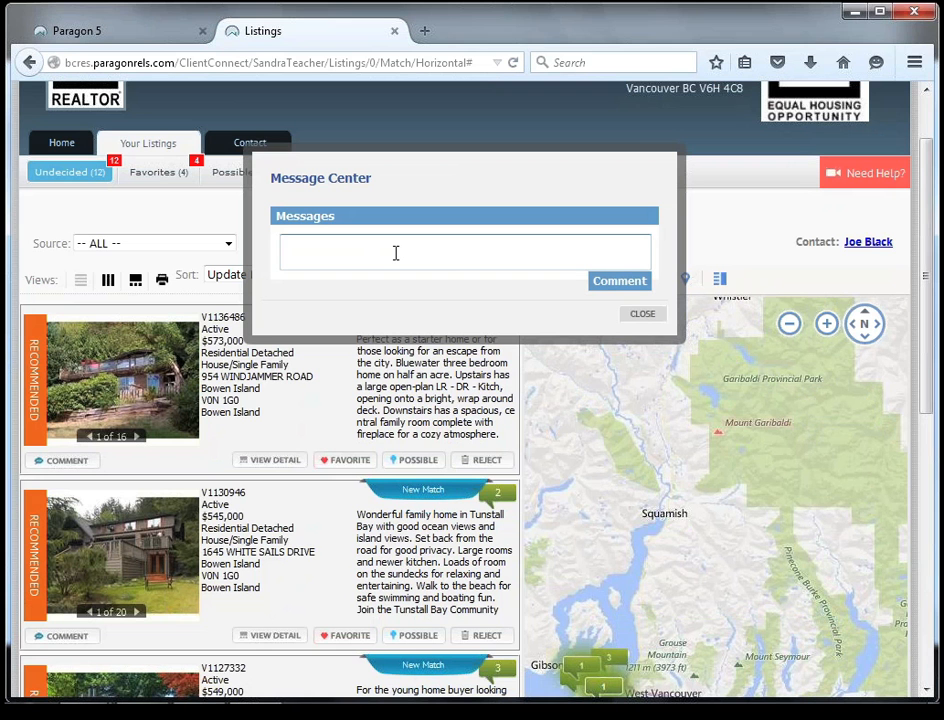
pyautogui.write('I')
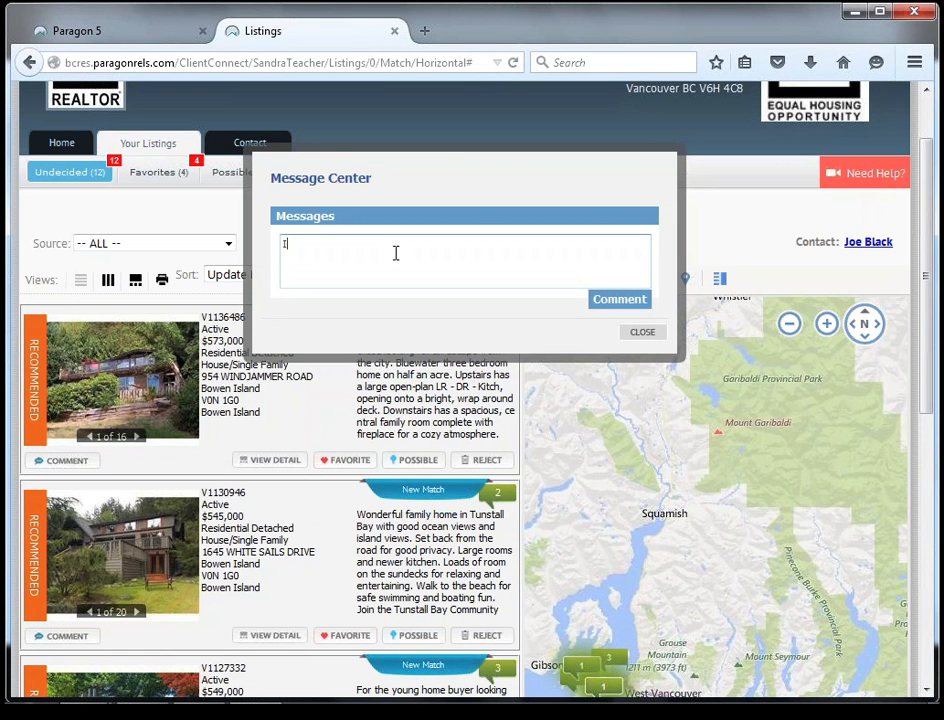
pyautogui.write('waant to view this one right now')
pyautogui.scroll(1, 632, 314)
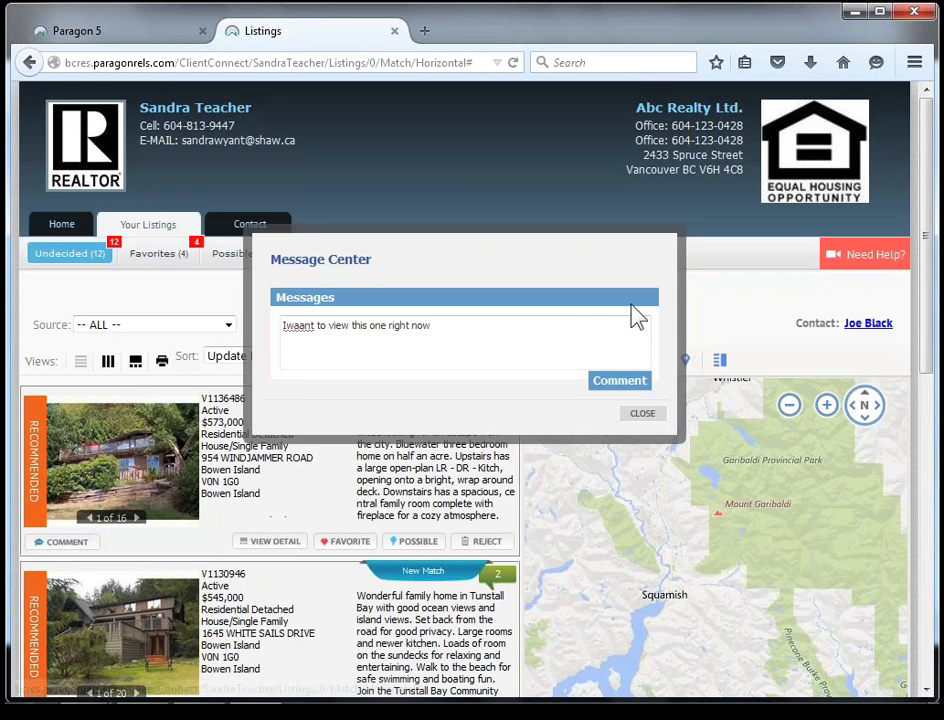
pyautogui.click(619, 380)
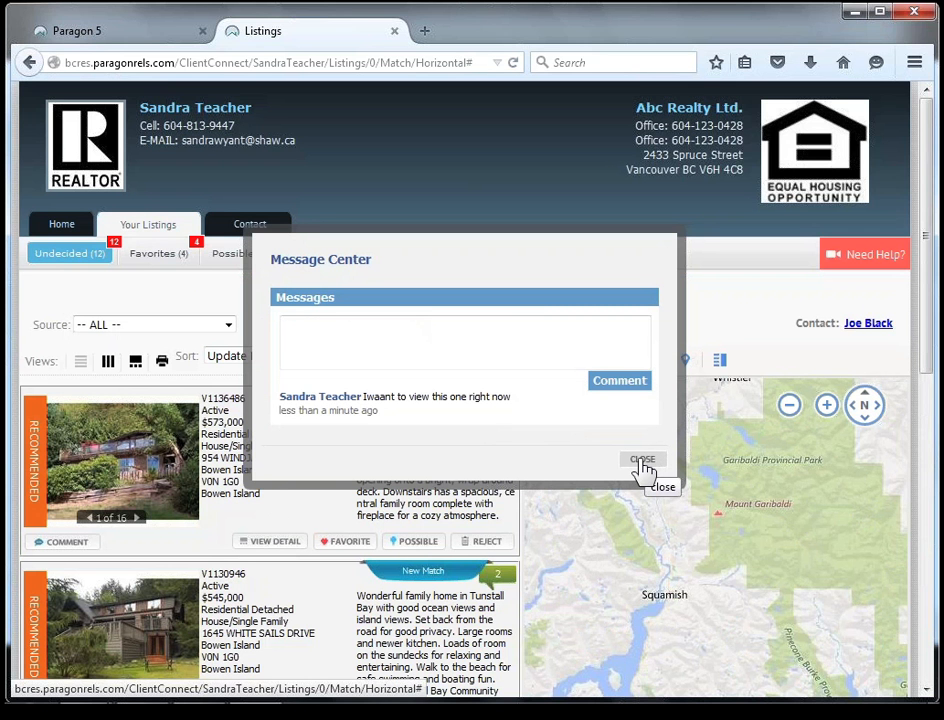
pyautogui.click(642, 462)
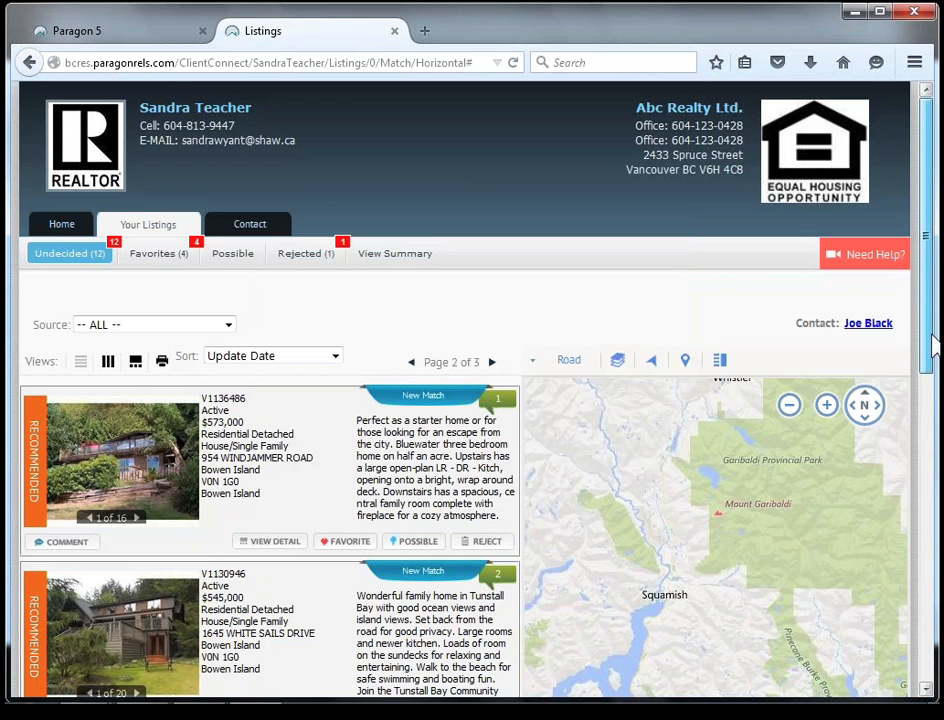
pyautogui.moveTo(931, 344); pyautogui.dragTo(925, 421)
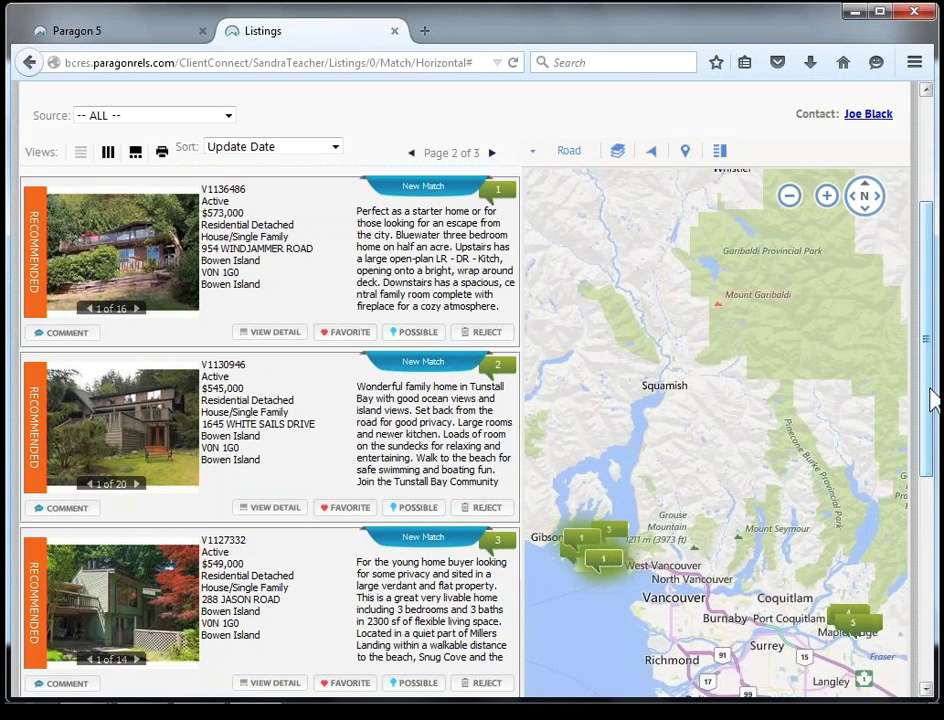
# Look through the undecided listings on page 2, check the Client Connect home page and return to the contact's listings.
pyautogui.moveTo(931, 399); pyautogui.dragTo(931, 498)
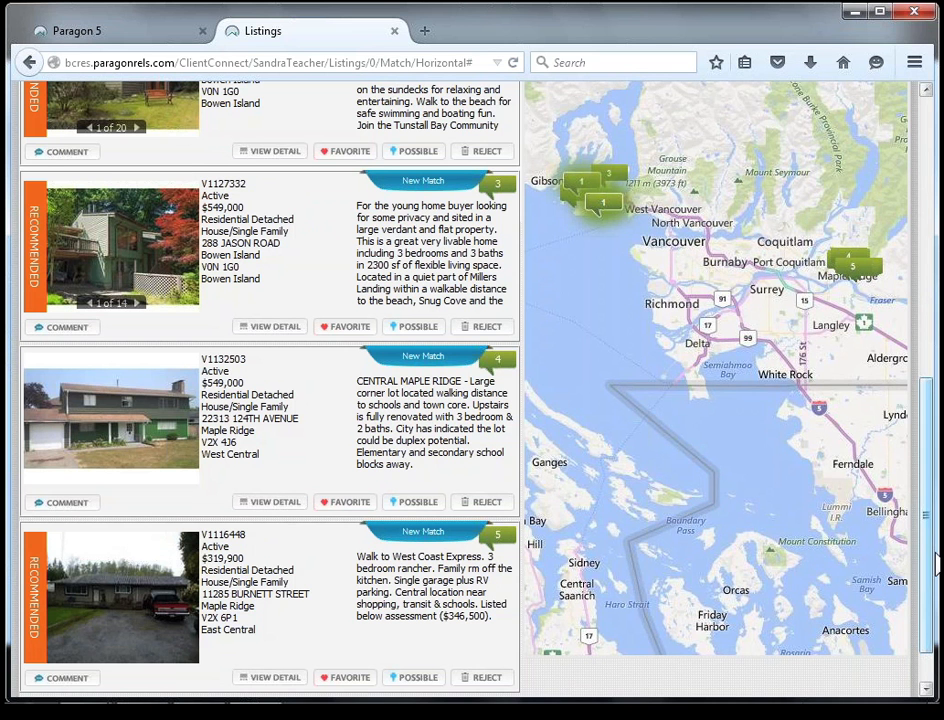
pyautogui.moveTo(937, 565); pyautogui.dragTo(937, 619)
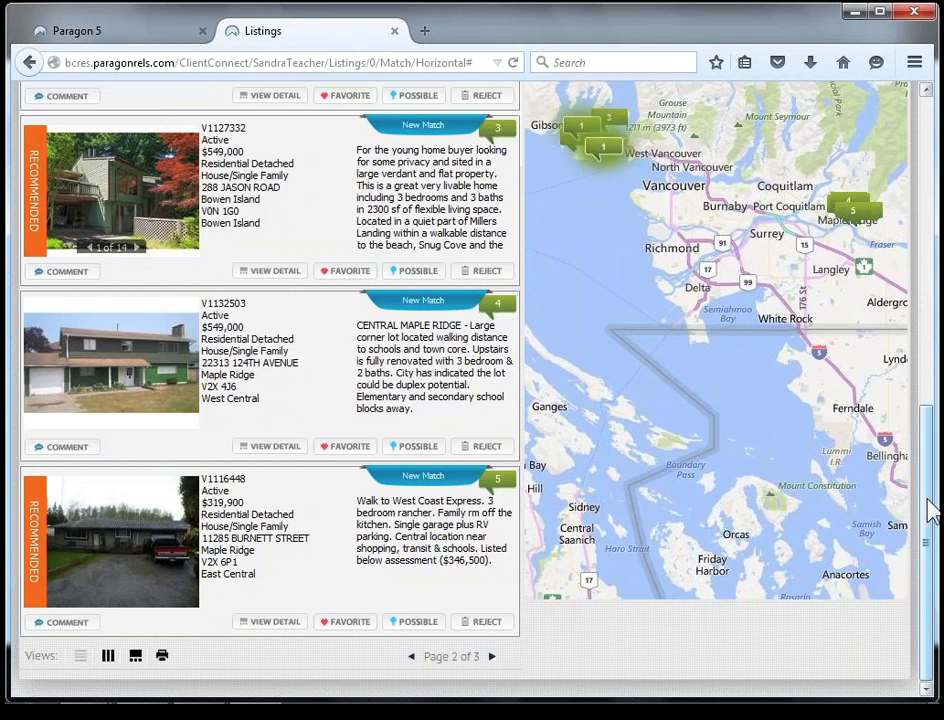
pyautogui.moveTo(928, 445); pyautogui.dragTo(928, 137)
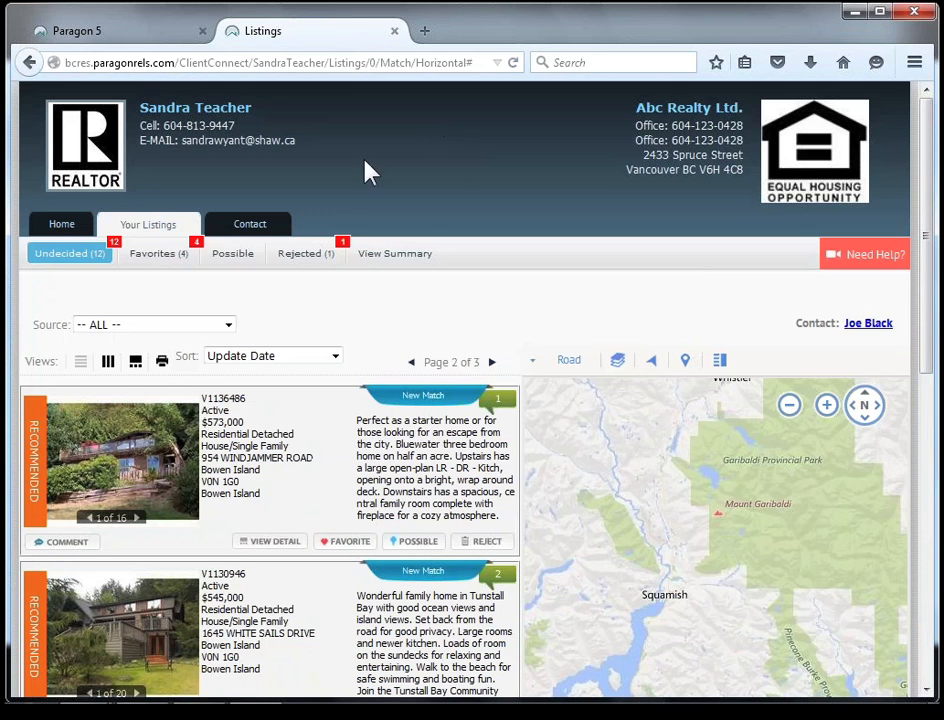
pyautogui.click(67, 232)
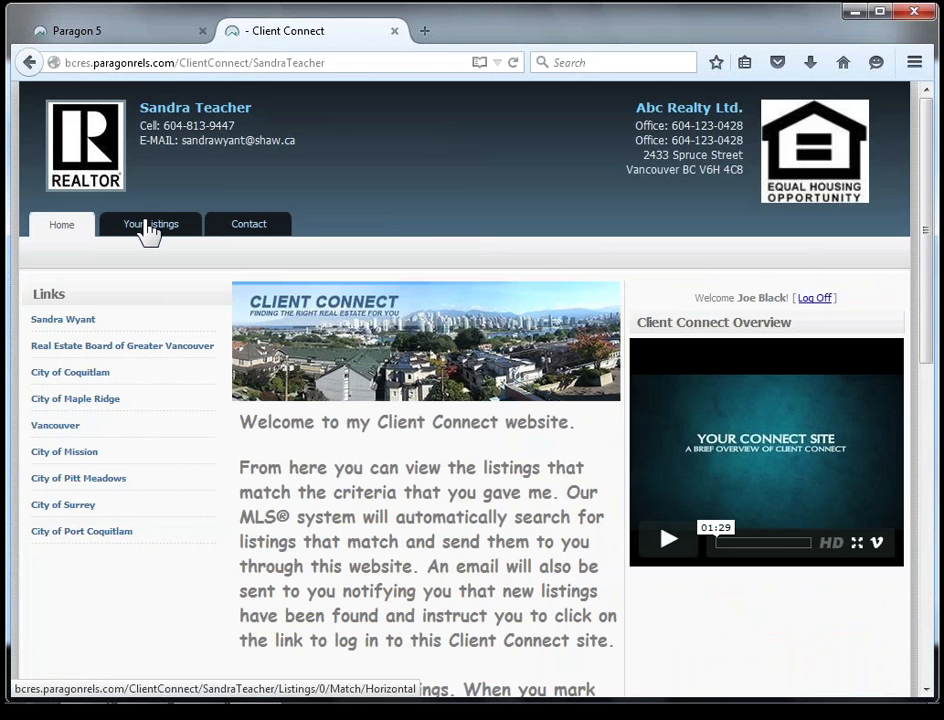
pyautogui.click(148, 228)
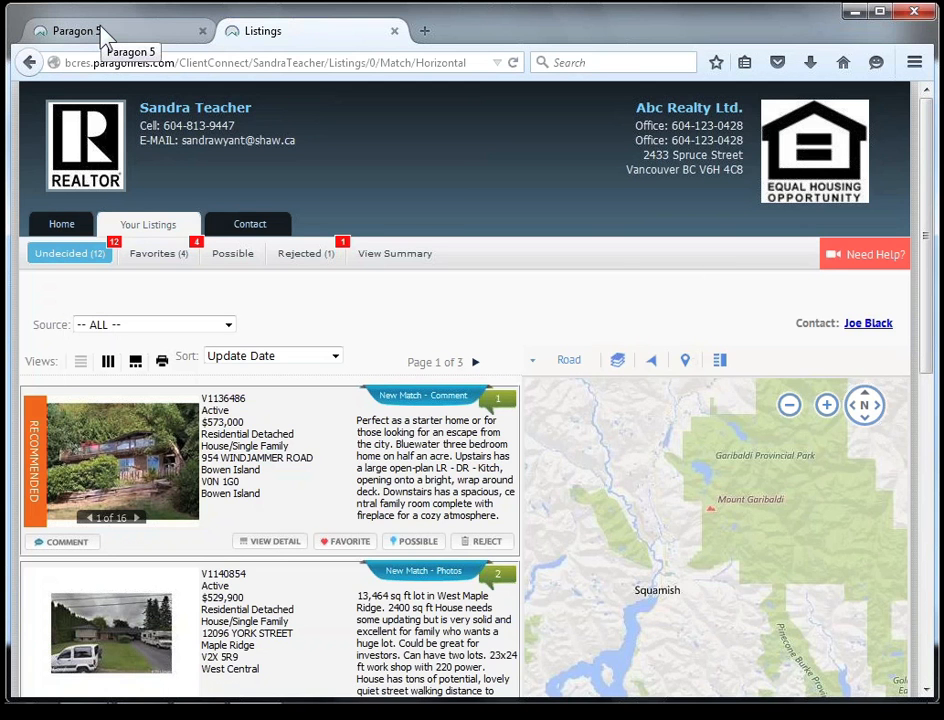
# Switch to Paragon 5 and send the contact the Client Connect link with the default welcome e-mail from the Client Connect Maple Ridge search.
pyautogui.click(101, 30)
pyautogui.moveTo(268, 262)
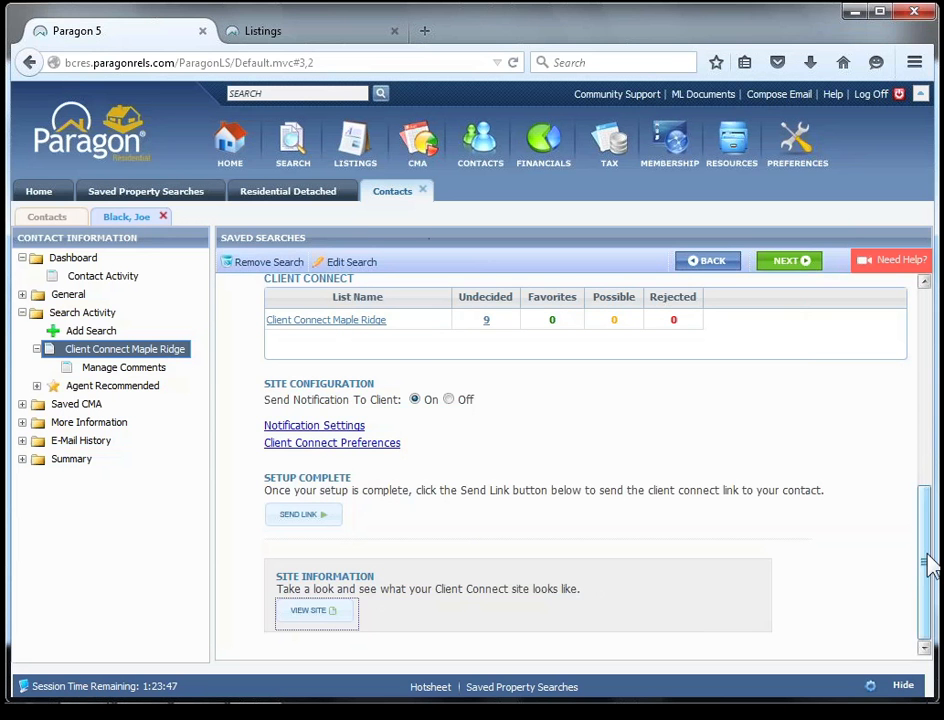
pyautogui.scroll(3, 927, 545)
pyautogui.scroll(3, 927, 545)
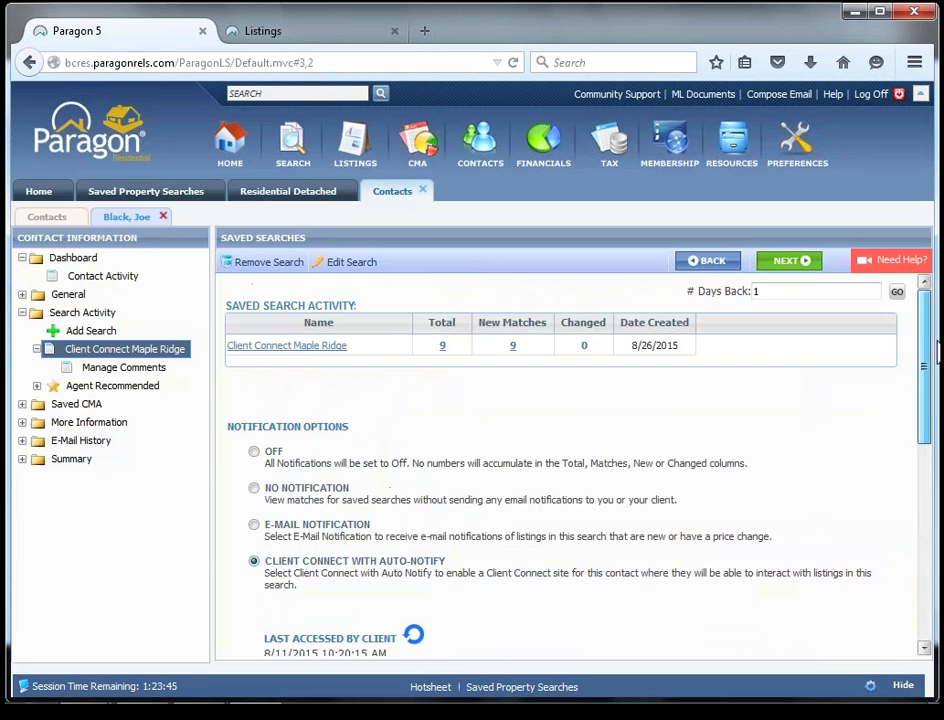
pyautogui.moveTo(922, 366); pyautogui.dragTo(920, 565)
pyautogui.click(316, 630)
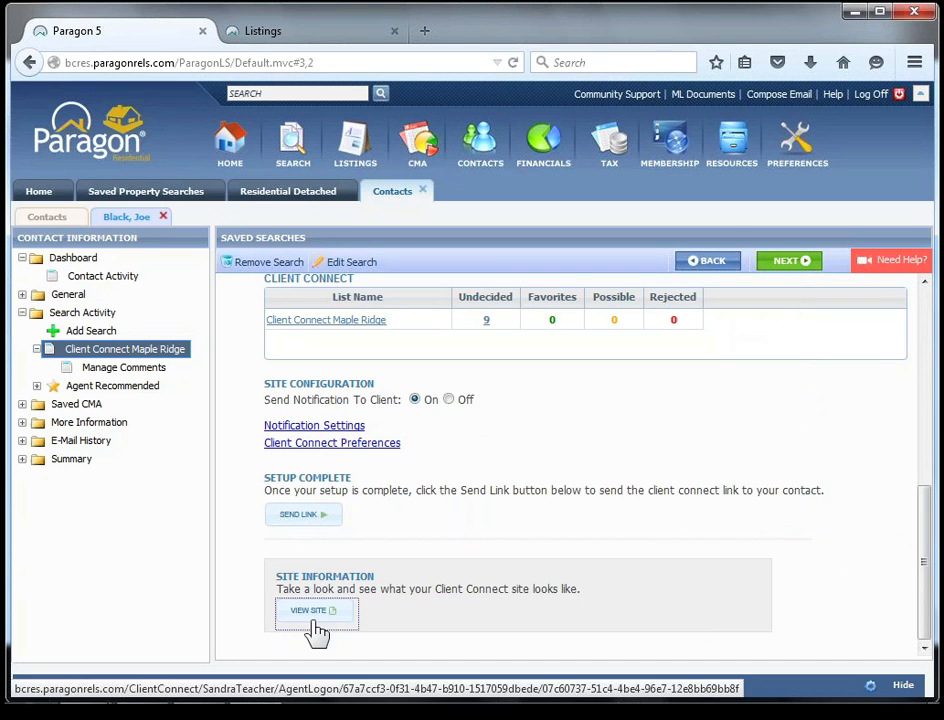
pyautogui.click(296, 518)
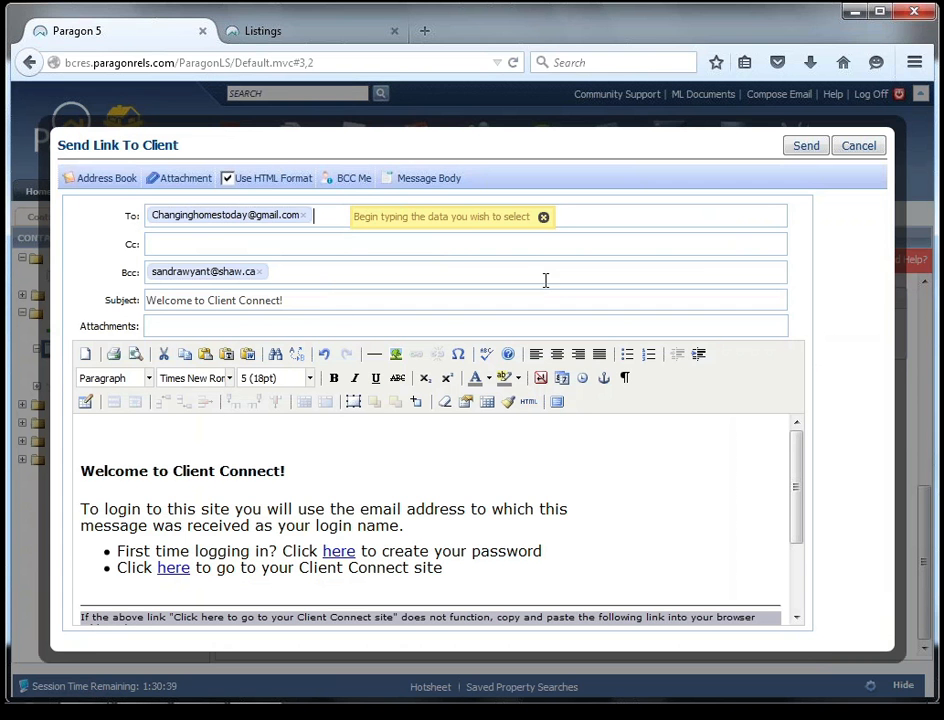
pyautogui.click(812, 148)
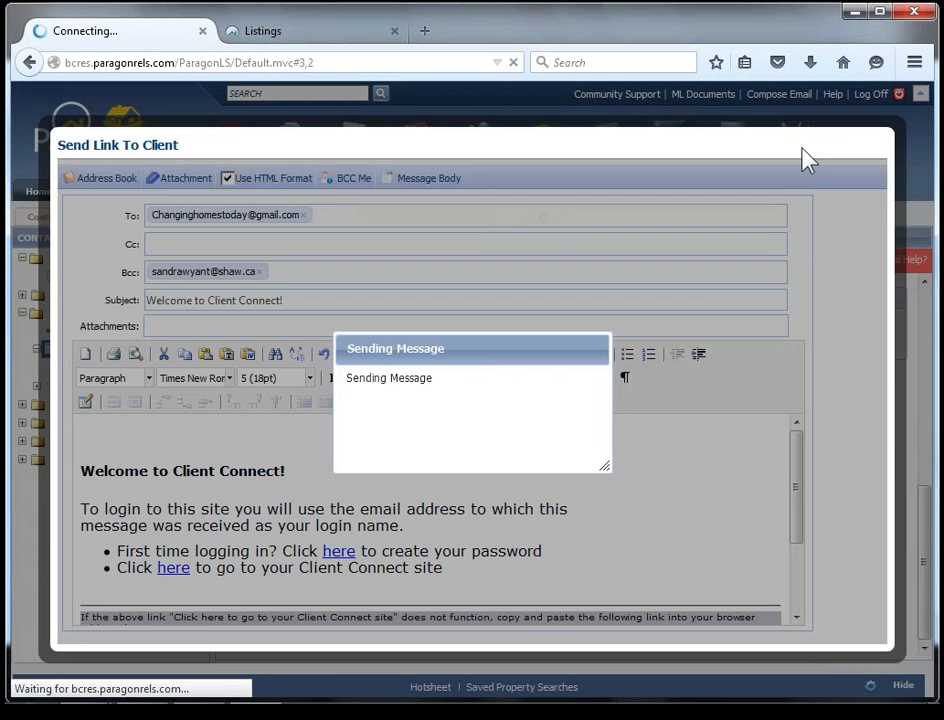
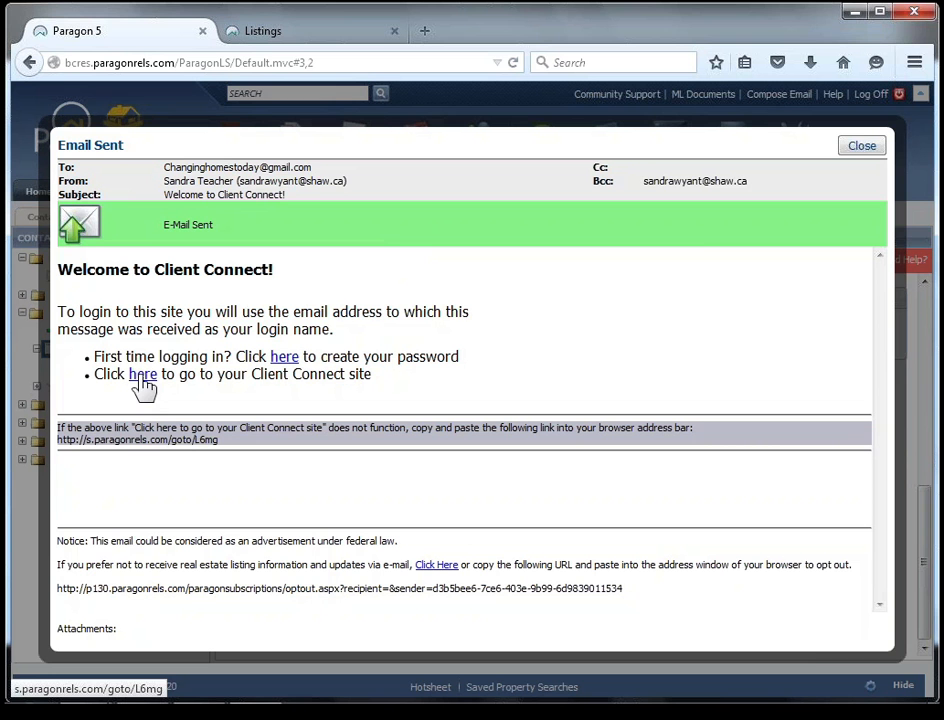
# Close the sent e-mail confirmation and the Contacts, Residential Detached and Saved Property Searches pages, and refresh the home page.
pyautogui.click(860, 150)
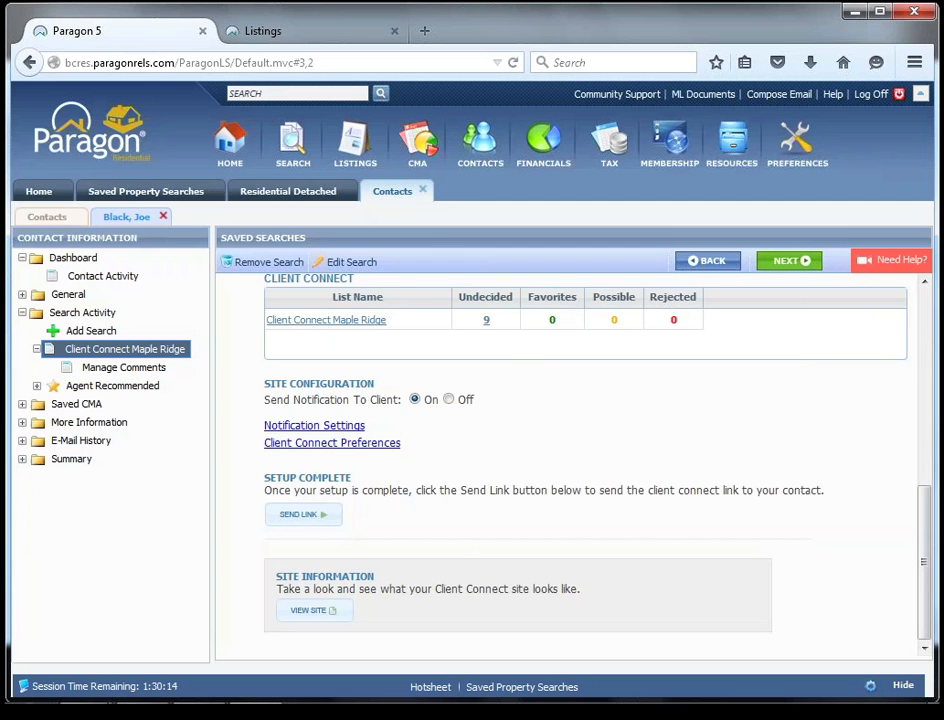
pyautogui.click(424, 191)
pyautogui.click(349, 190)
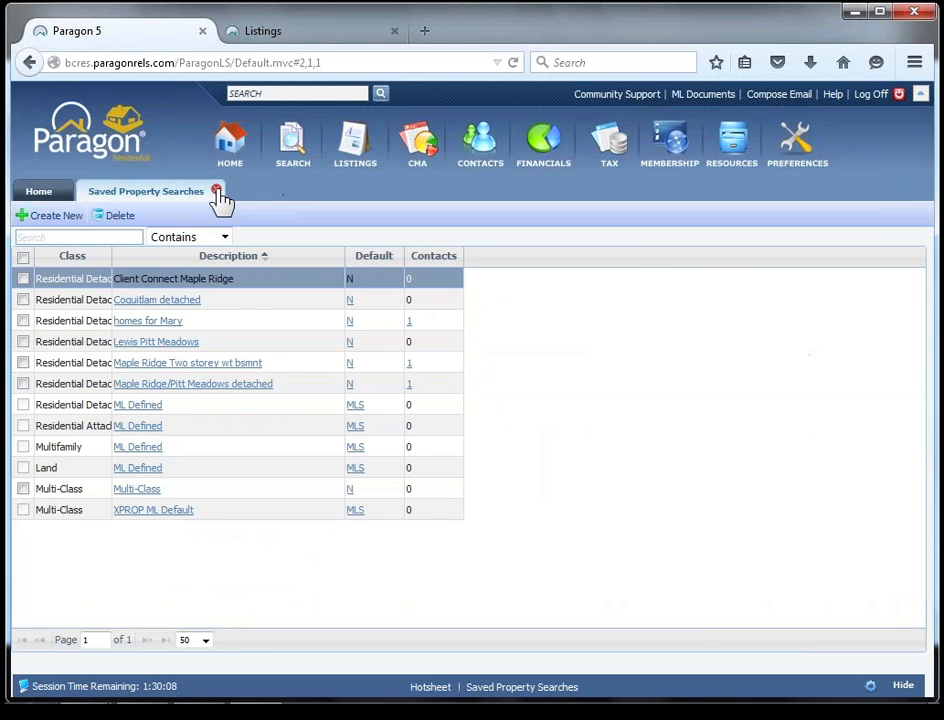
pyautogui.click(216, 190)
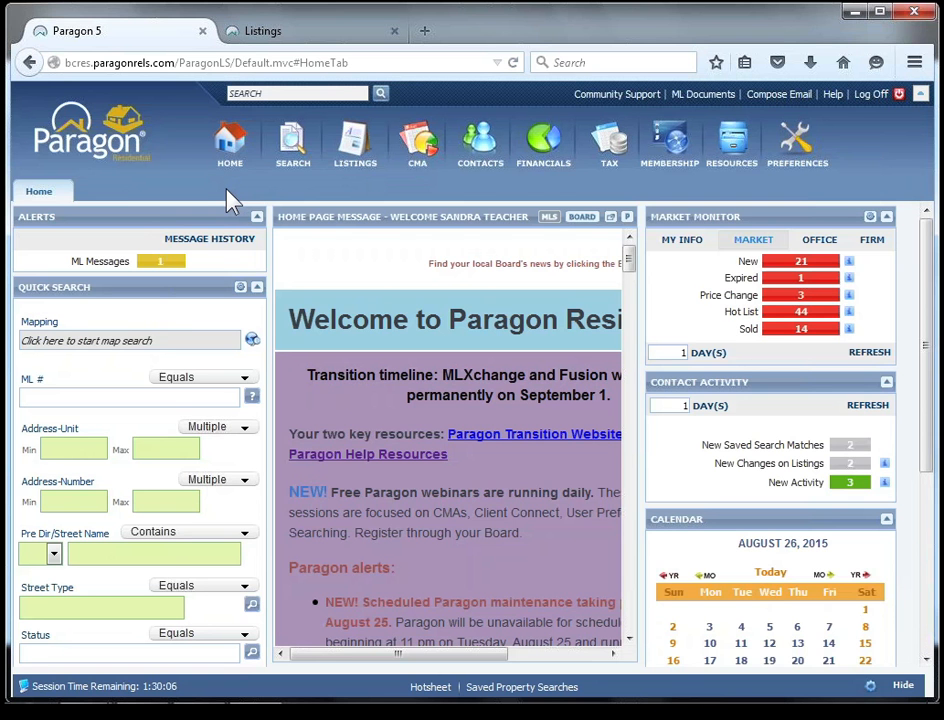
pyautogui.click(234, 152)
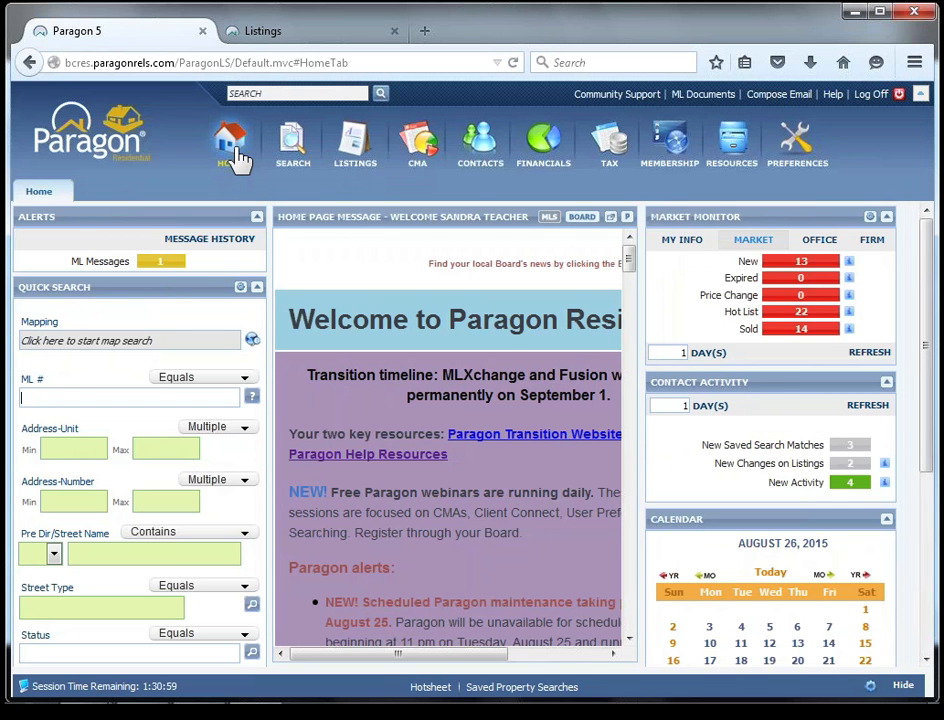
# Open the first contact's record from the list of managed contacts.
pyautogui.click(480, 150)
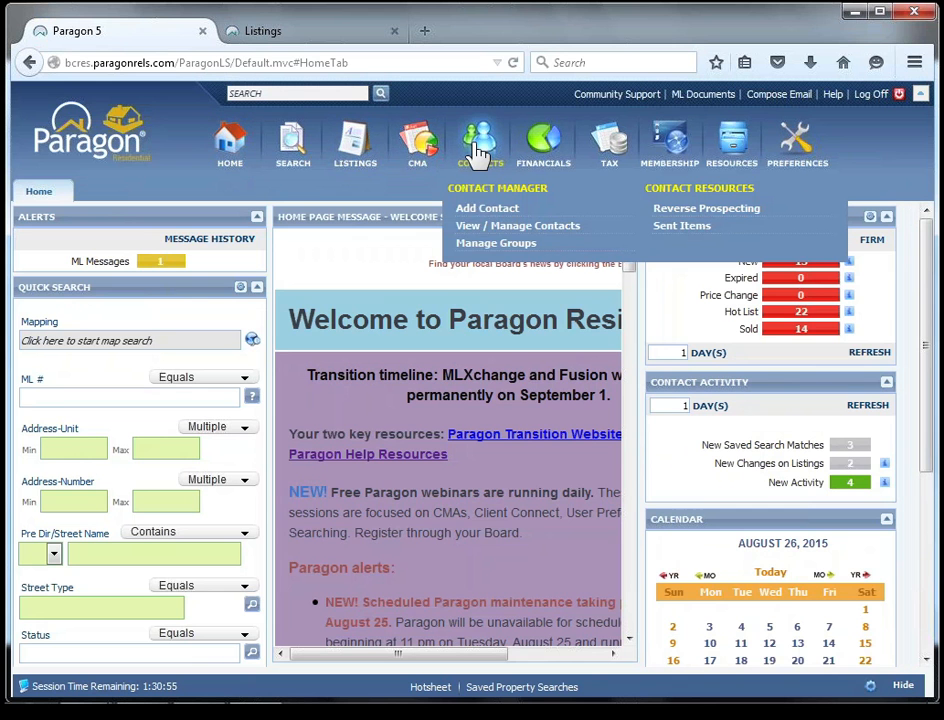
pyautogui.click(487, 228)
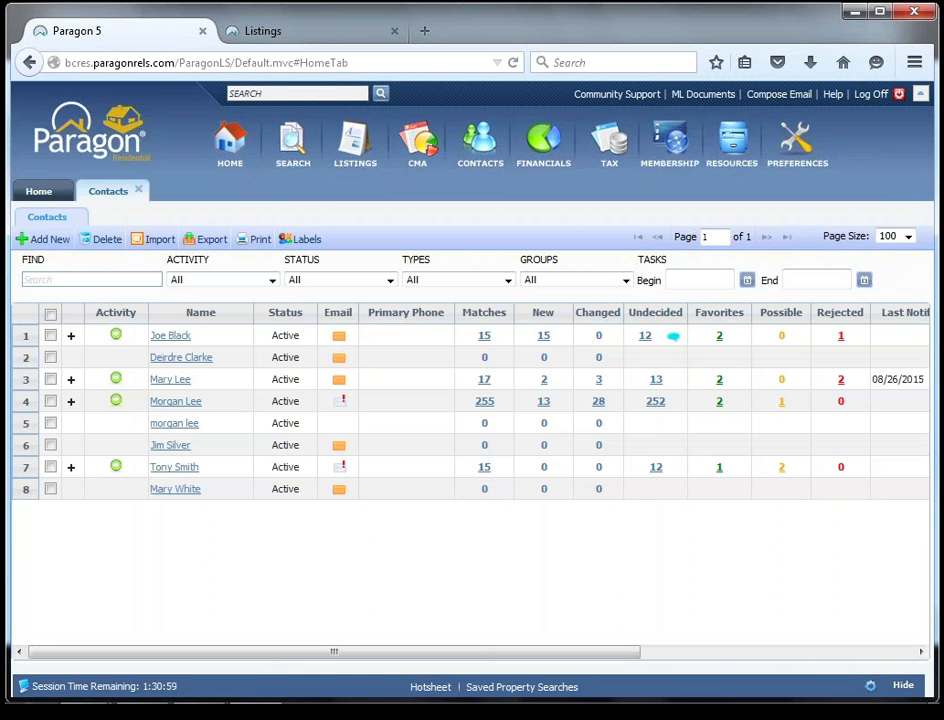
pyautogui.click(167, 337)
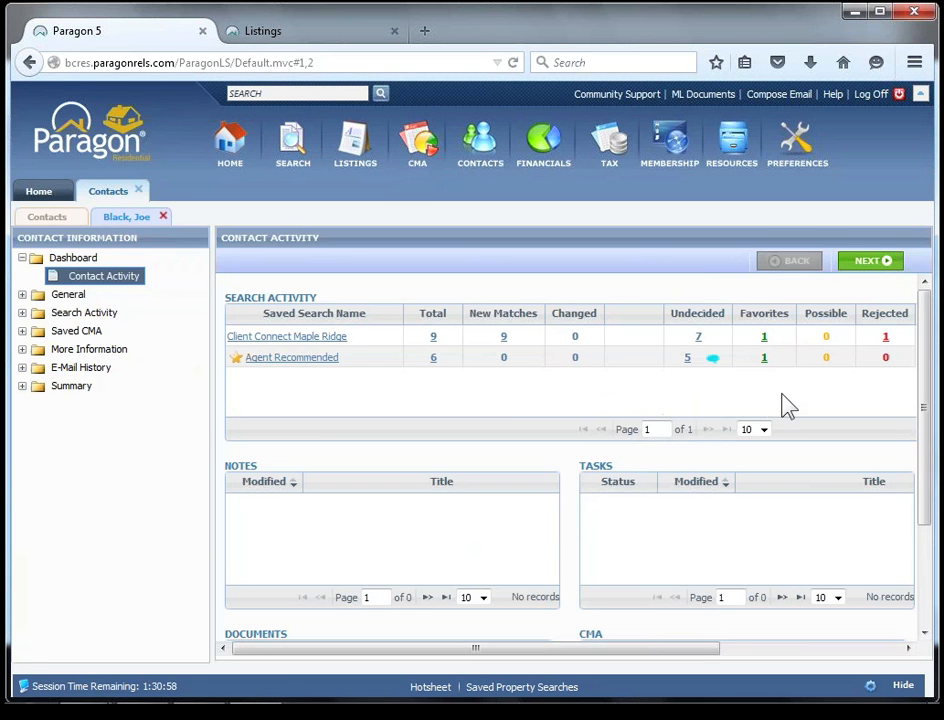
# Examine the contact's search activity from totals to rejected listings, plus the notes, tasks, documents and CMA sections.
pyautogui.moveTo(703, 655)
pyautogui.mouseDown()
pyautogui.moveTo(801, 655)
pyautogui.moveTo(695, 653)
pyautogui.mouseUp()
pyautogui.click(710, 357)
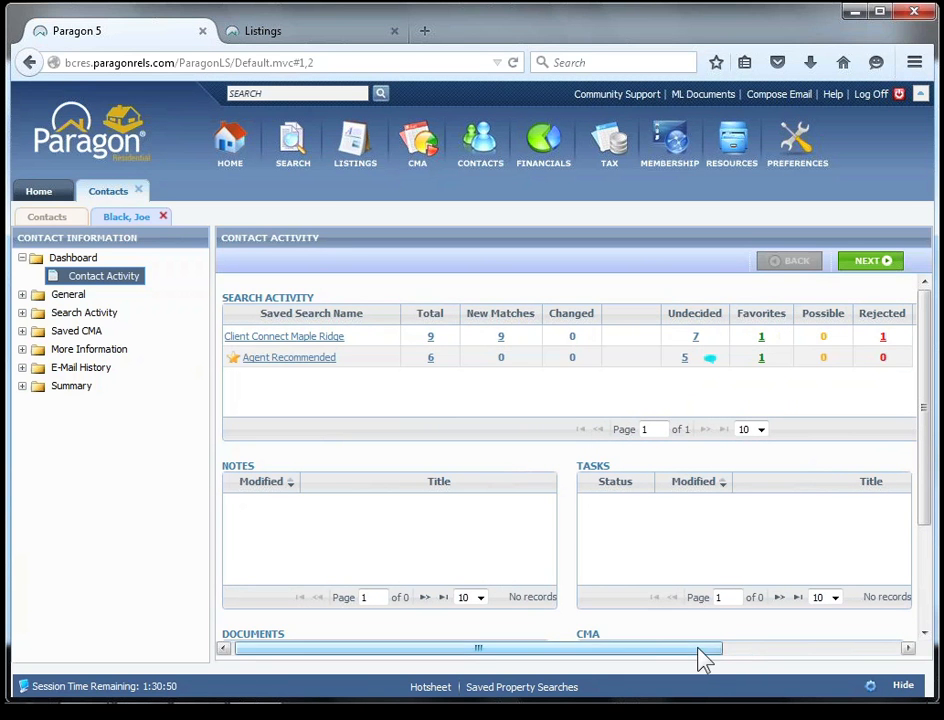
pyautogui.moveTo(702, 655); pyautogui.dragTo(839, 655)
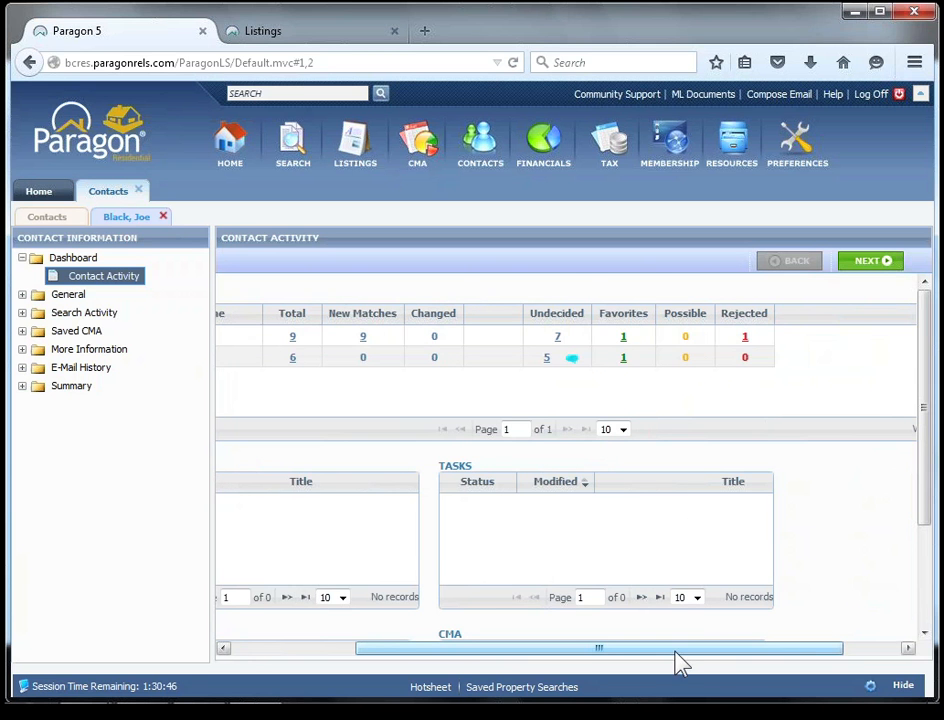
pyautogui.moveTo(675, 651); pyautogui.dragTo(465, 640)
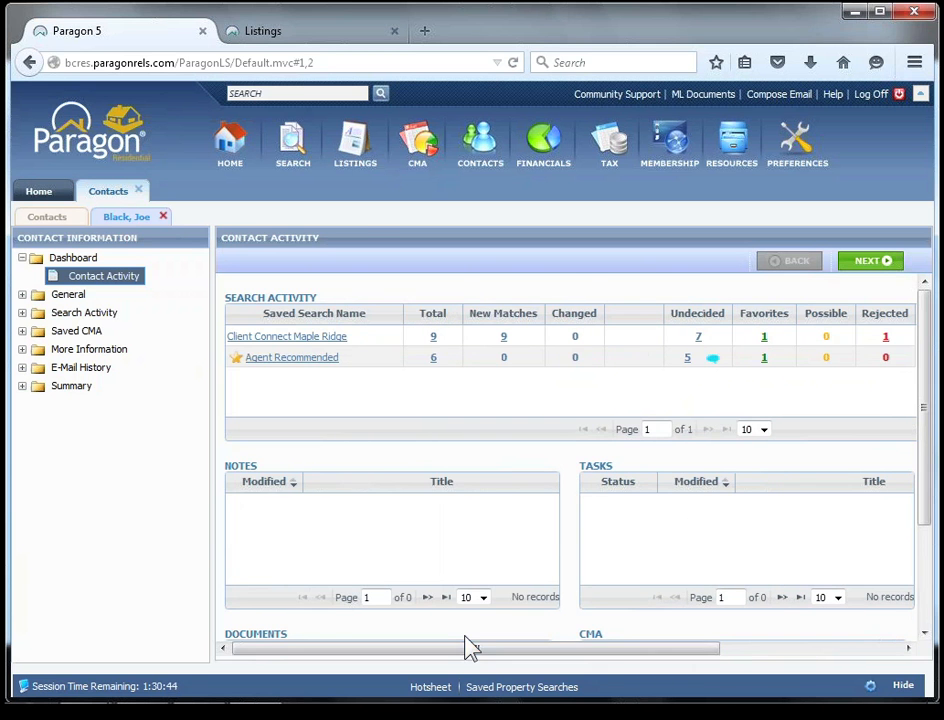
pyautogui.moveTo(652, 652); pyautogui.dragTo(727, 655)
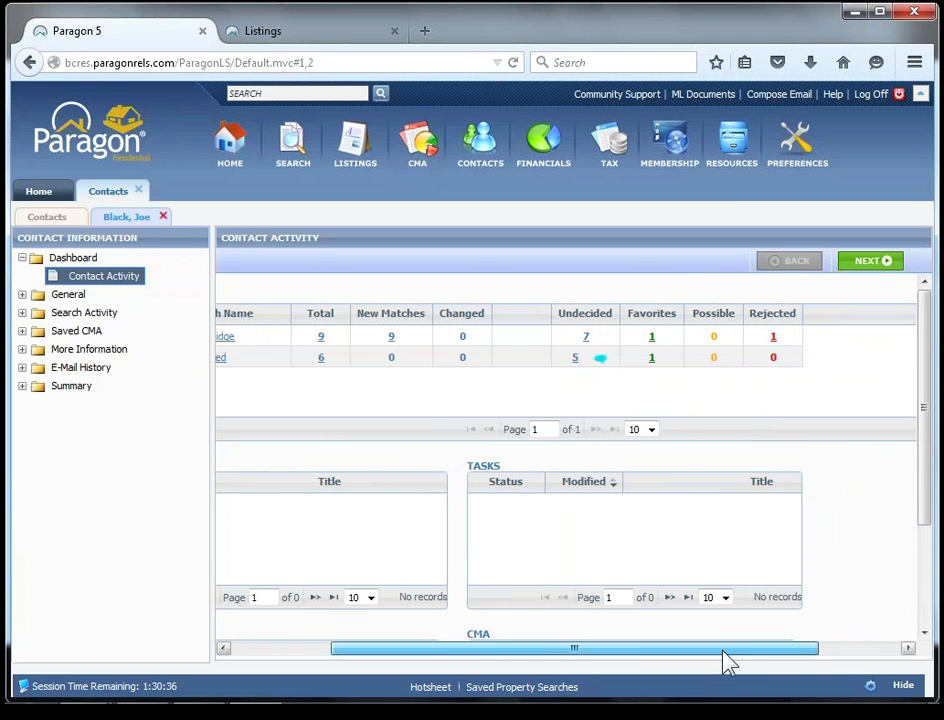
pyautogui.moveTo(727, 662); pyautogui.dragTo(565, 655)
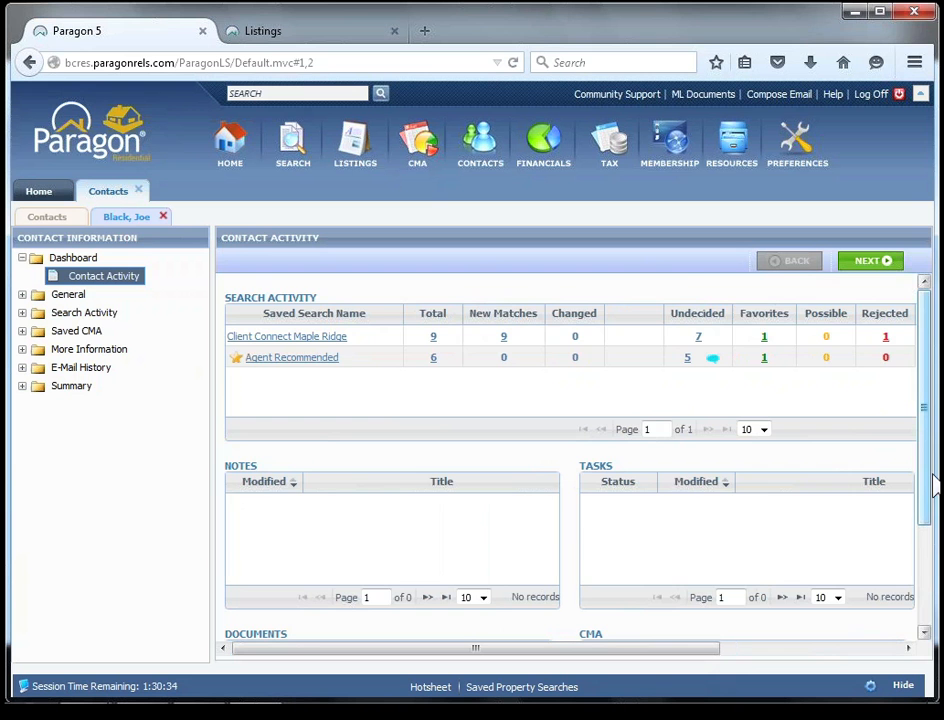
pyautogui.moveTo(932, 475); pyautogui.dragTo(931, 584)
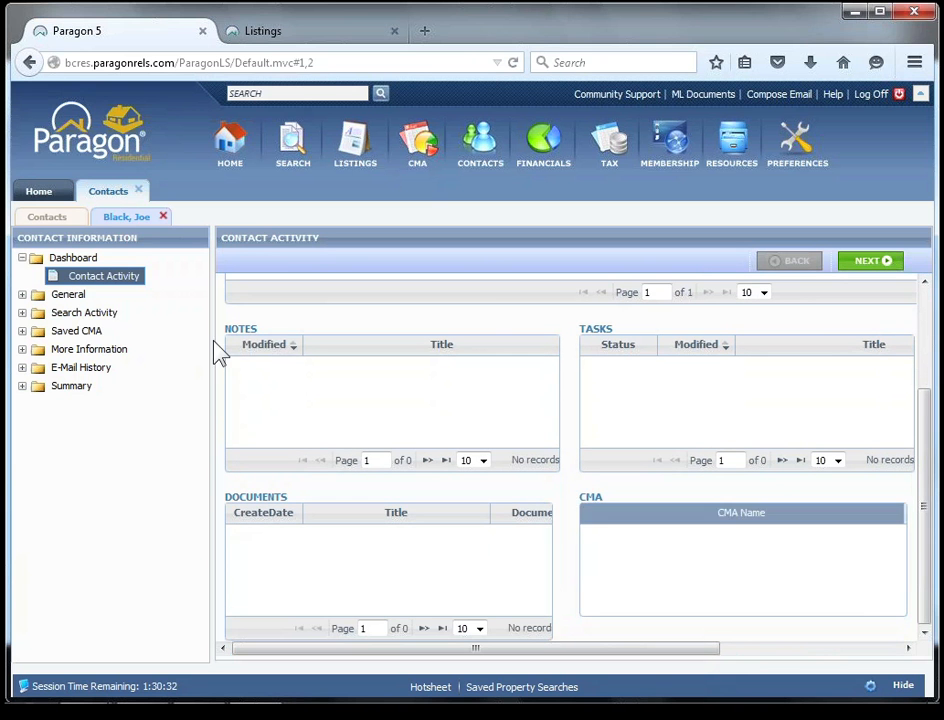
# Review the contact's activity, general contact information and search activity entries, and close the record and the contact list.
pyautogui.click(103, 281)
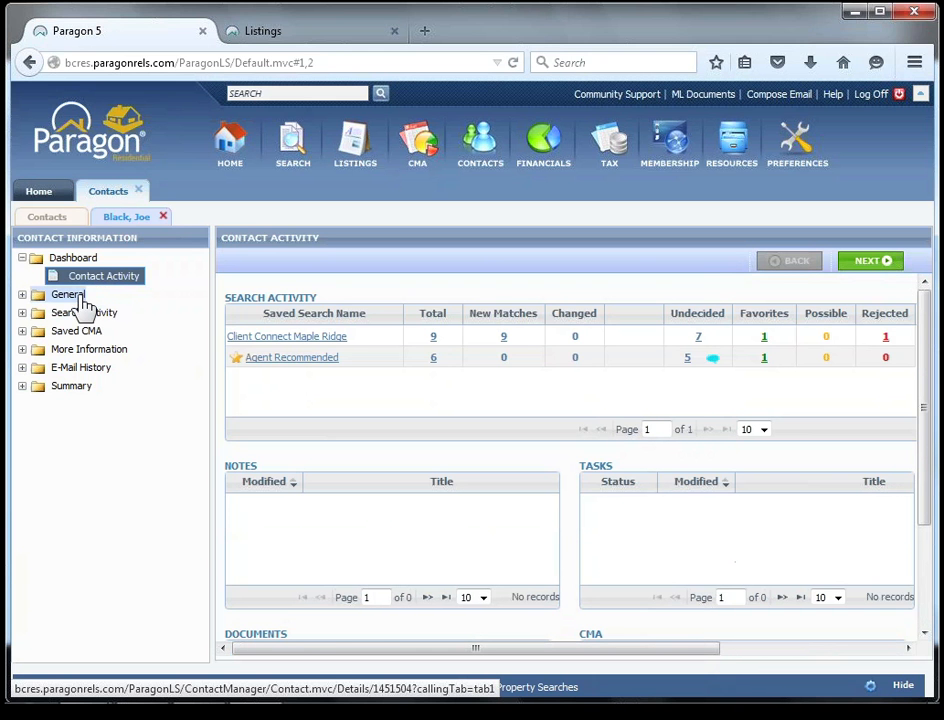
pyautogui.click(58, 298)
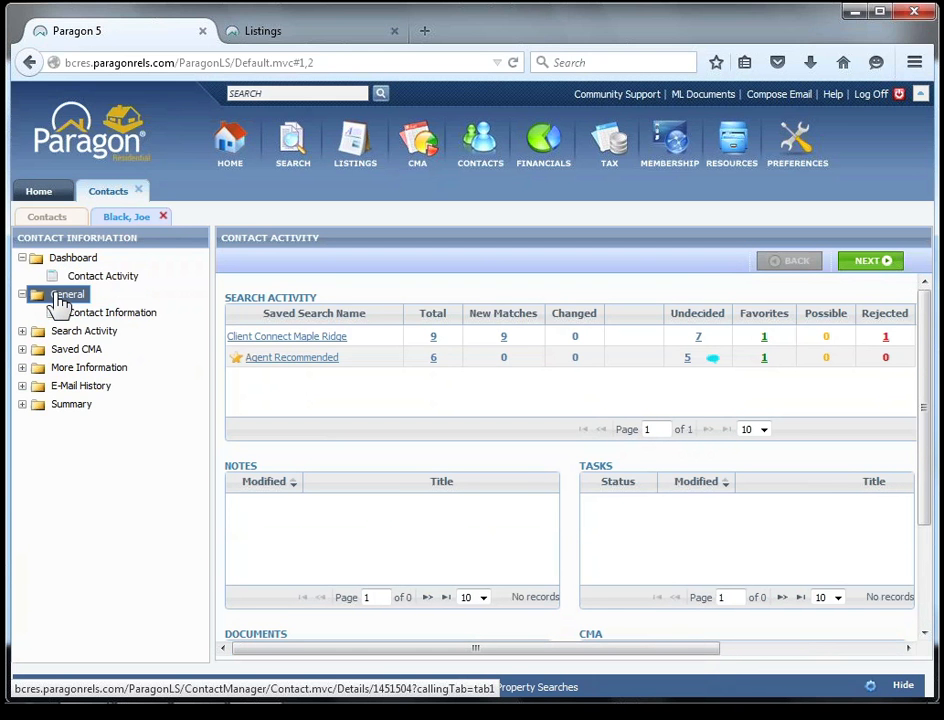
pyautogui.click(128, 318)
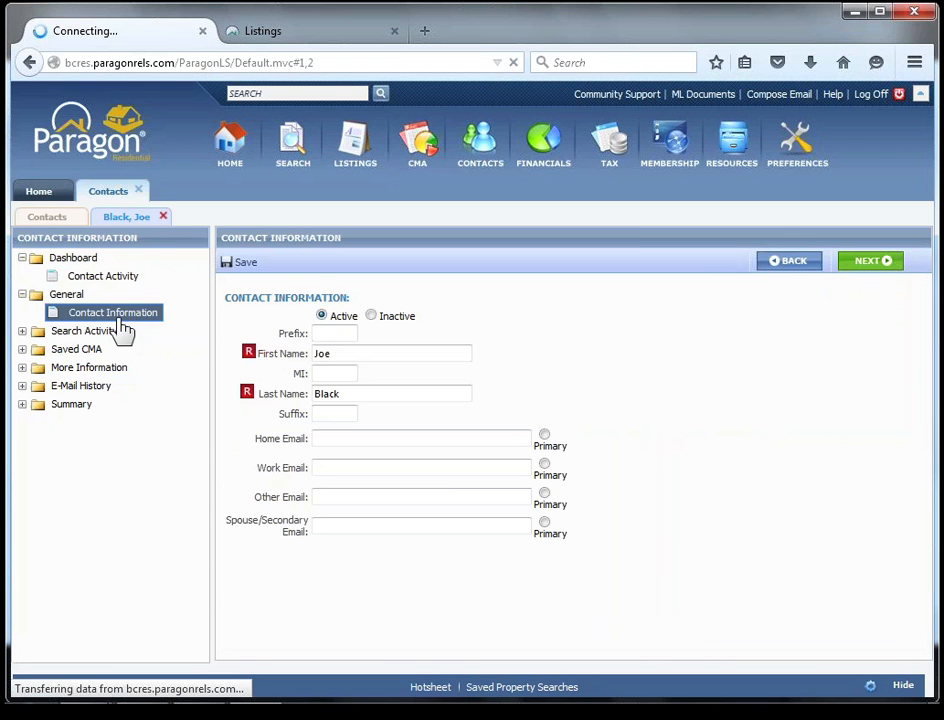
pyautogui.click(103, 336)
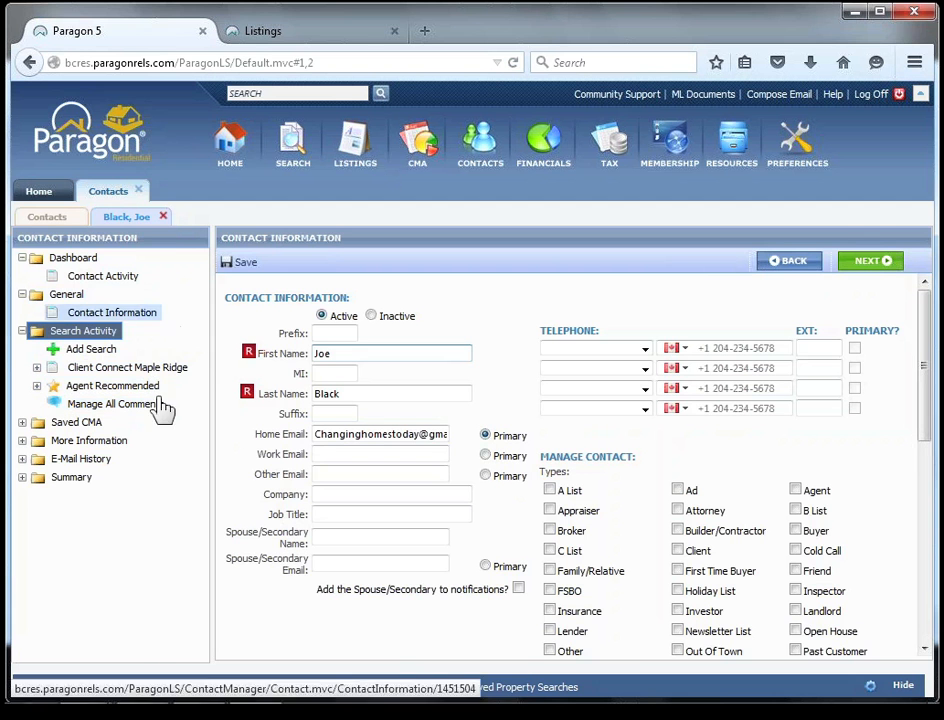
pyautogui.click(163, 217)
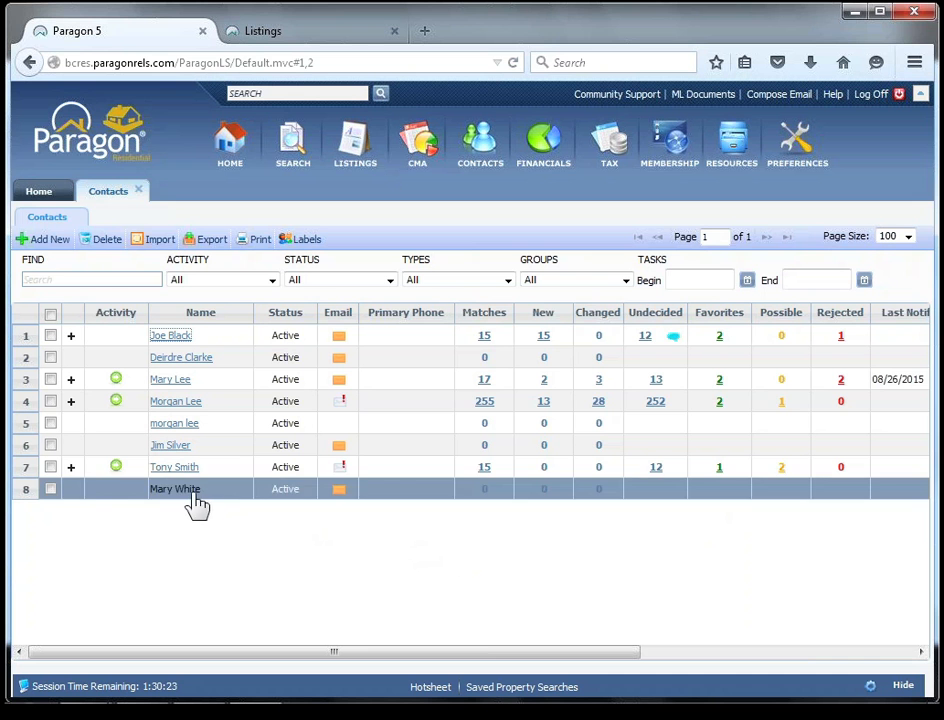
pyautogui.click(141, 190)
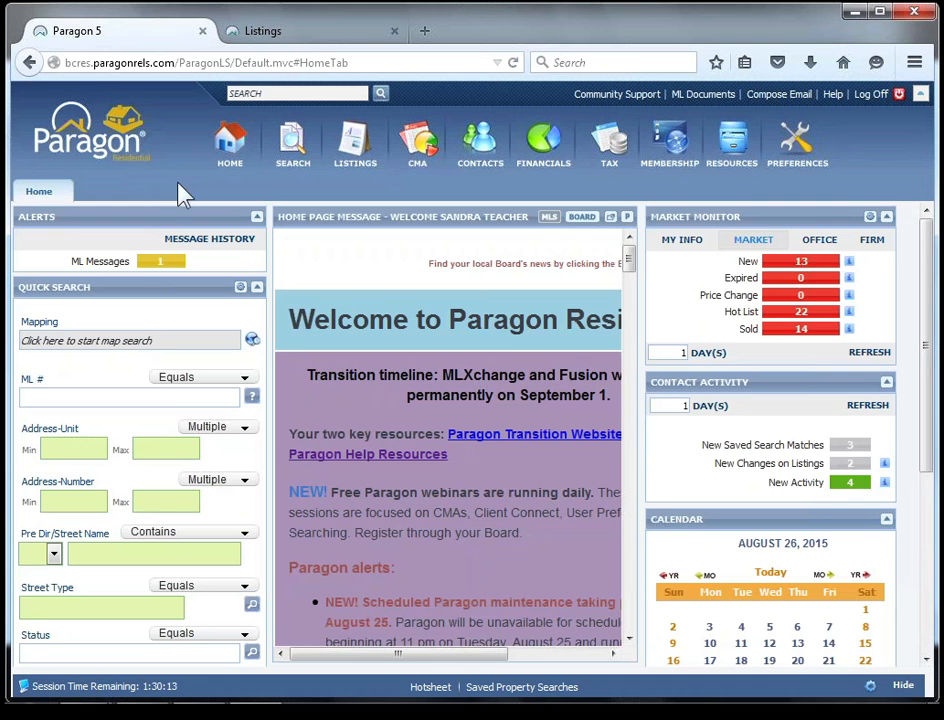
# Open the listing carts and display the listing saved in the Today cart.
pyautogui.click(300, 147)
pyautogui.click(297, 167)
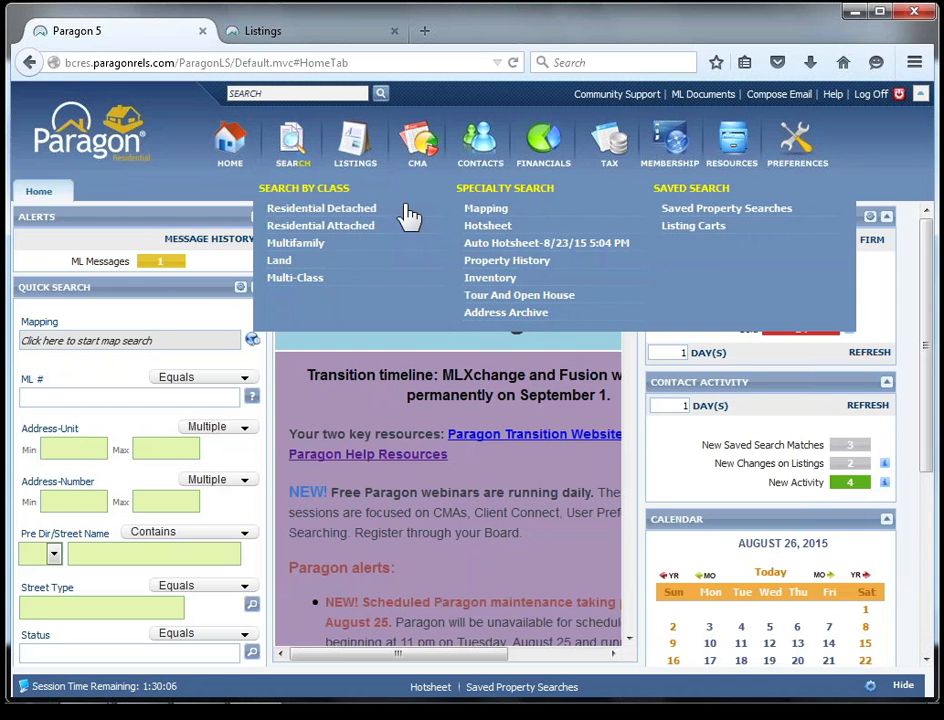
pyautogui.click(712, 234)
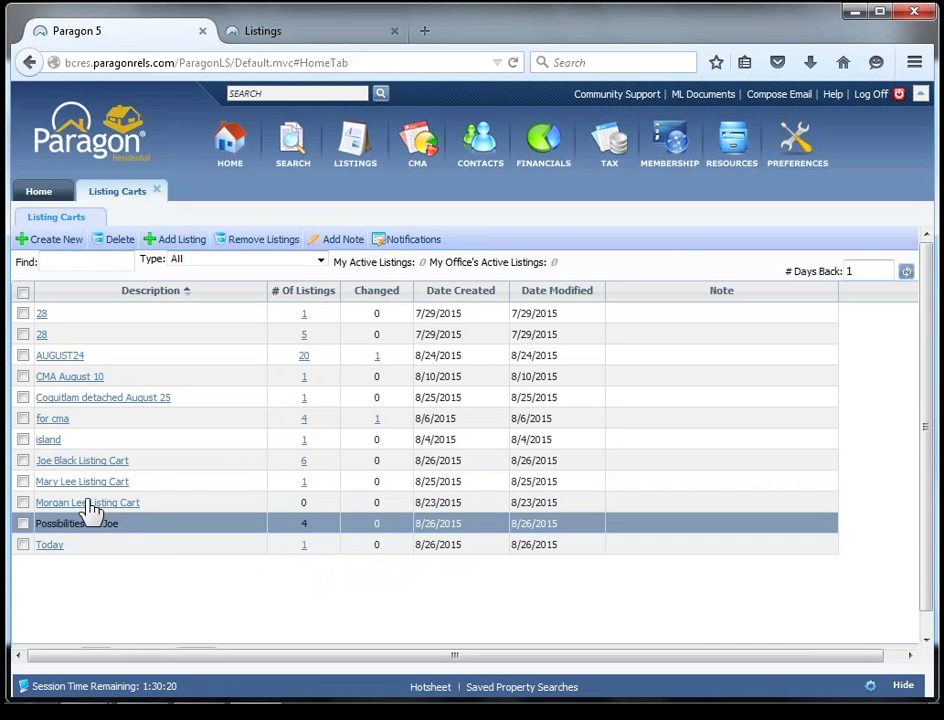
pyautogui.click(307, 546)
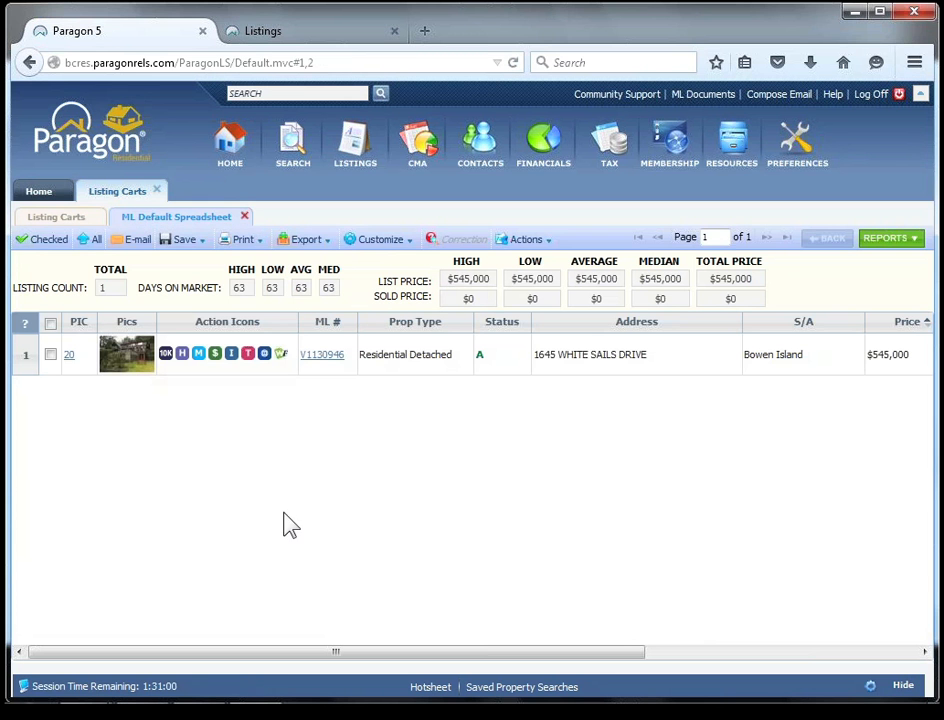
pyautogui.click(139, 386)
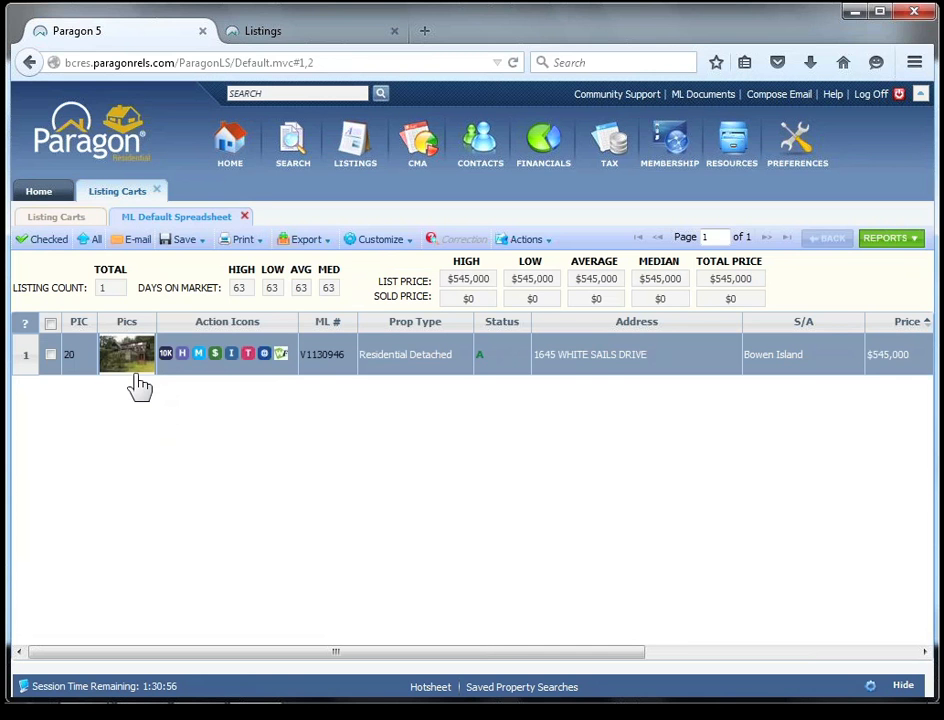
# Save current listing V1130946 to the first contact's existing listing cart, assigned to Myself.
pyautogui.click(168, 244)
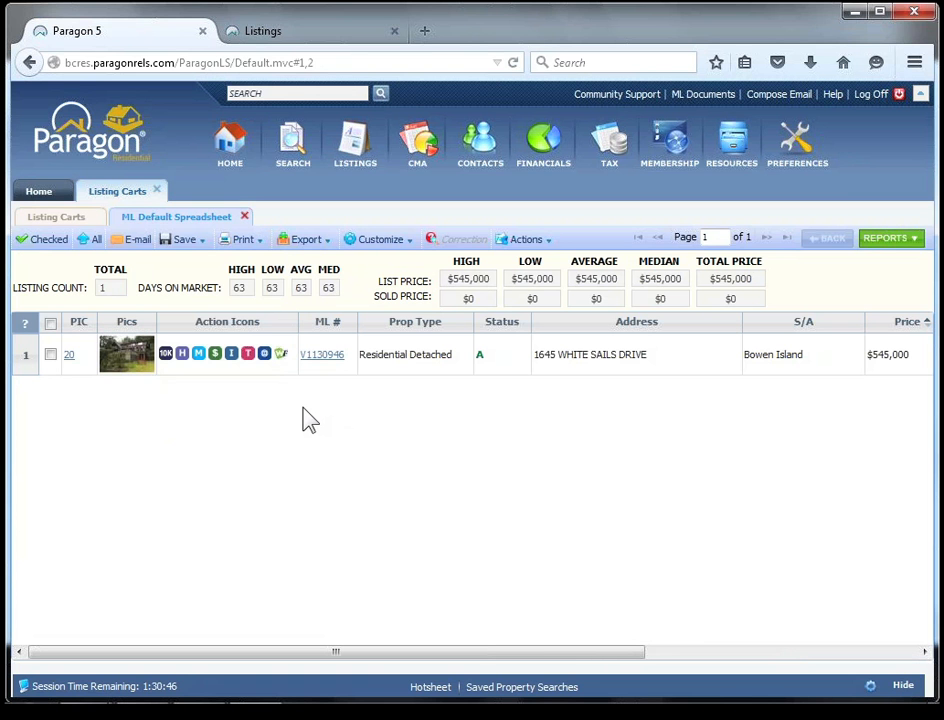
pyautogui.click(190, 245)
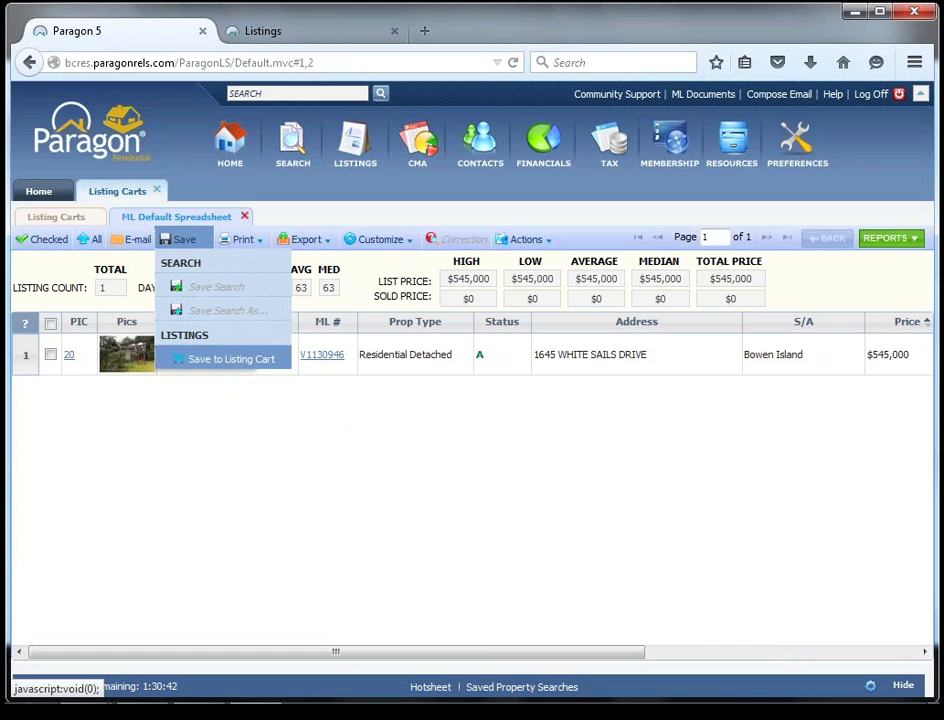
pyautogui.click(231, 358)
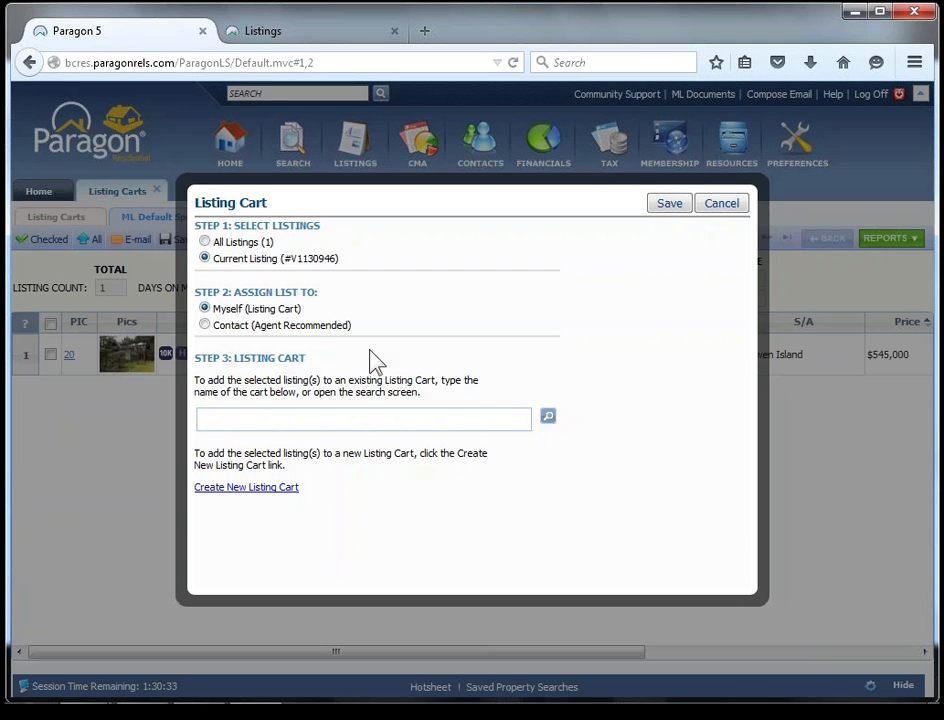
pyautogui.click(548, 418)
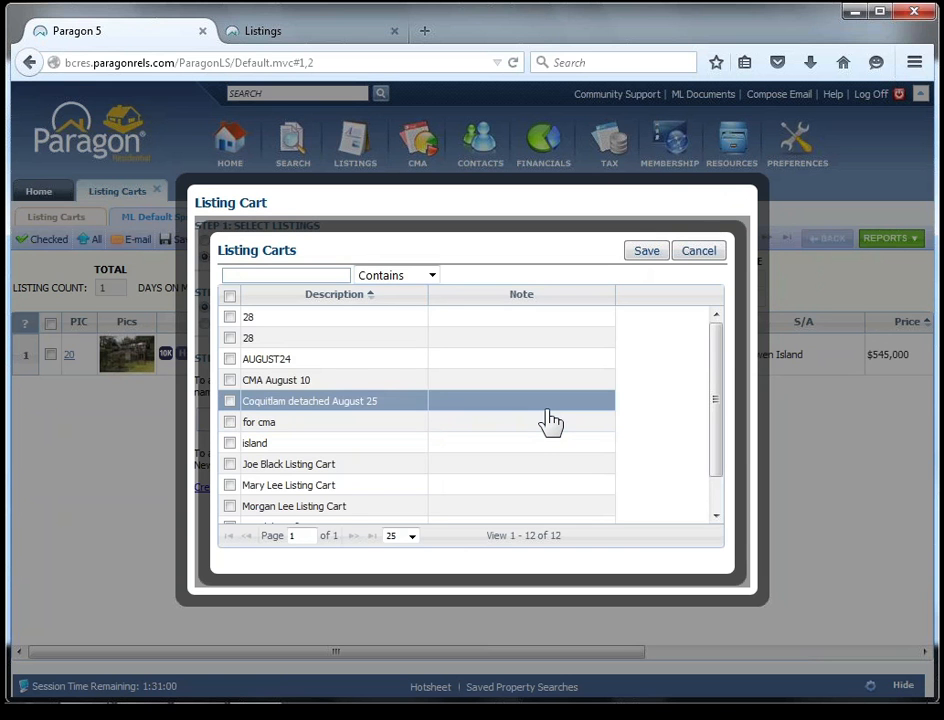
pyautogui.click(230, 464)
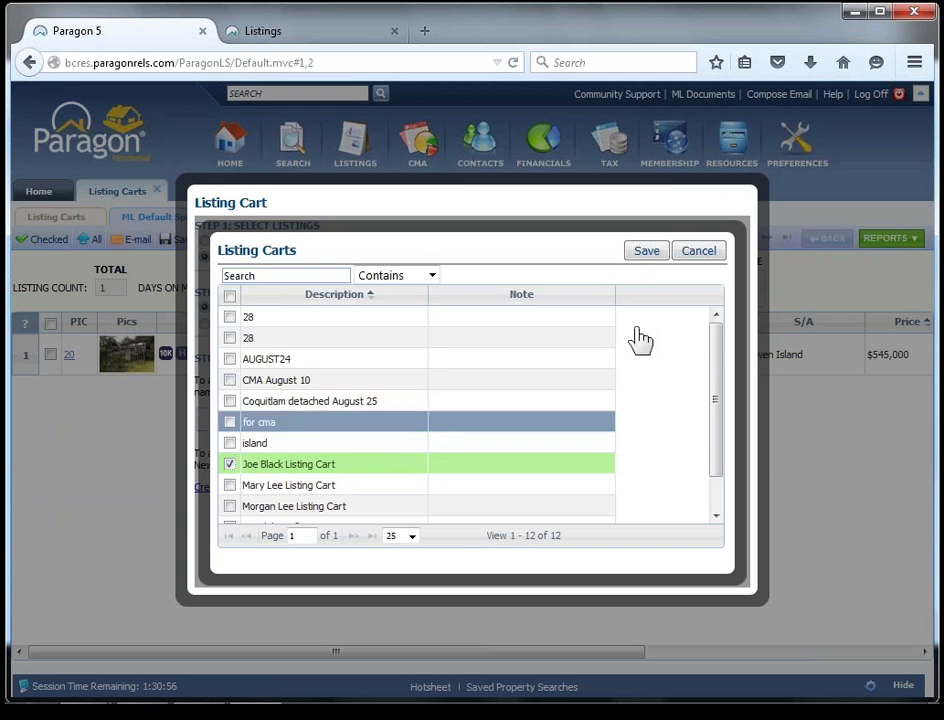
pyautogui.click(647, 251)
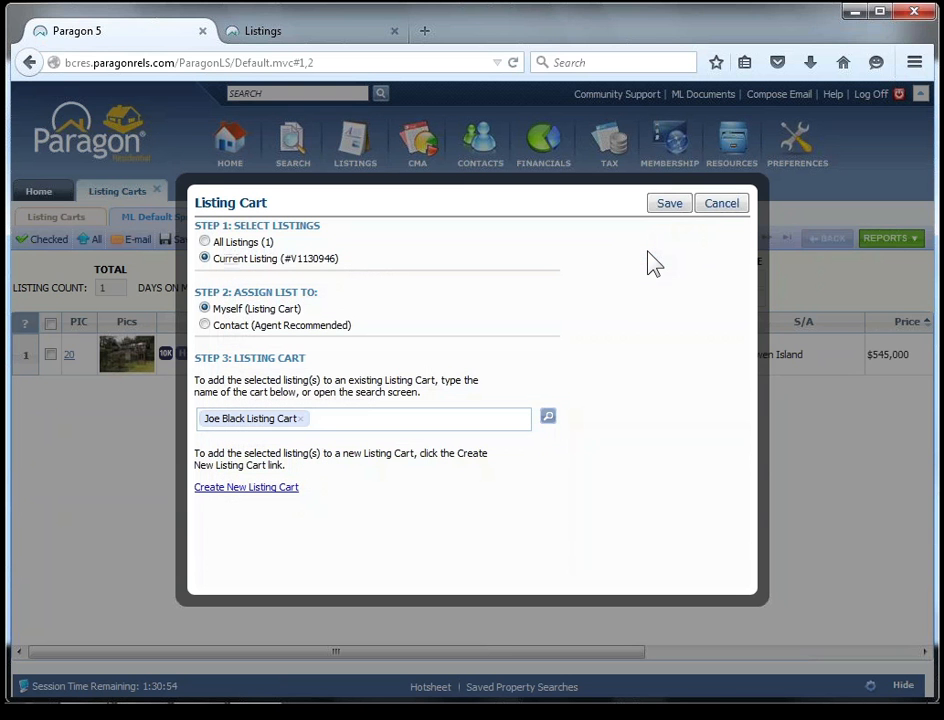
pyautogui.click(669, 204)
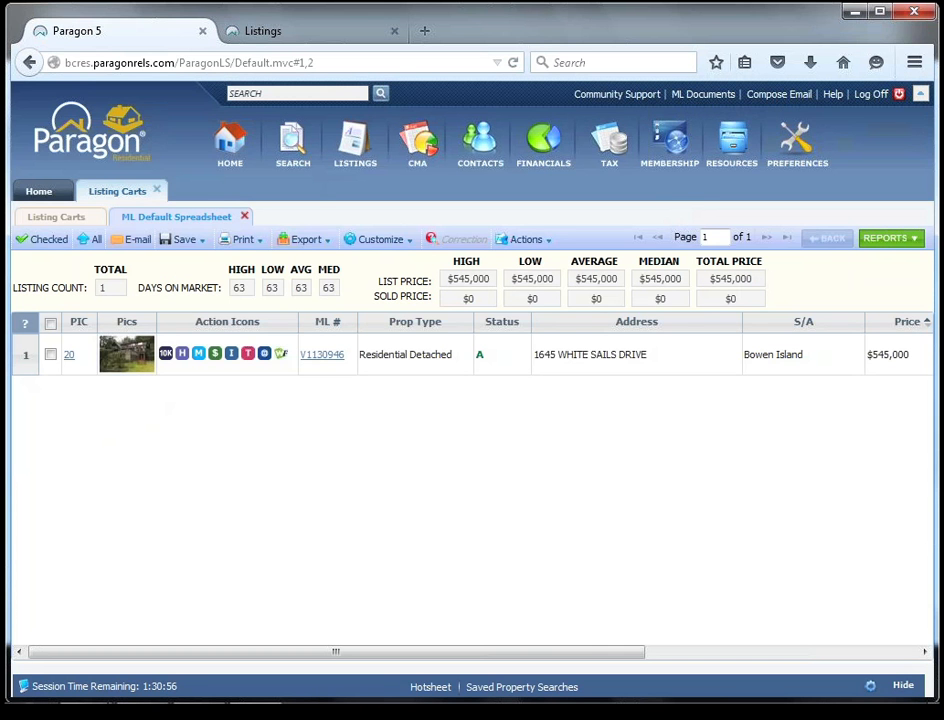
# Close the listing carts and expand the first contact's saved searches in the contact list.
pyautogui.click(245, 217)
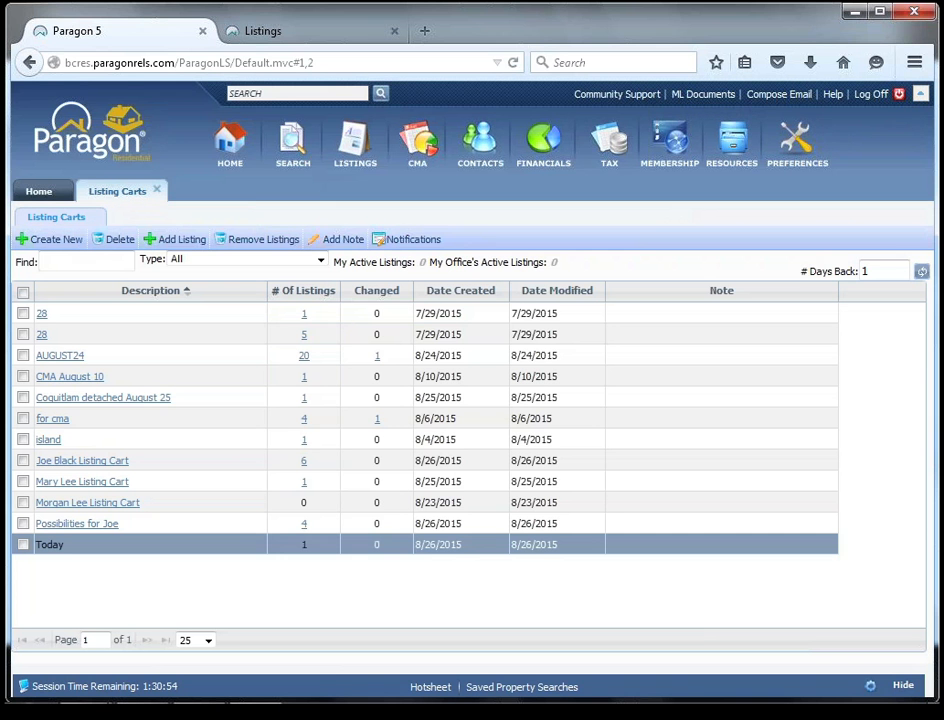
pyautogui.click(159, 190)
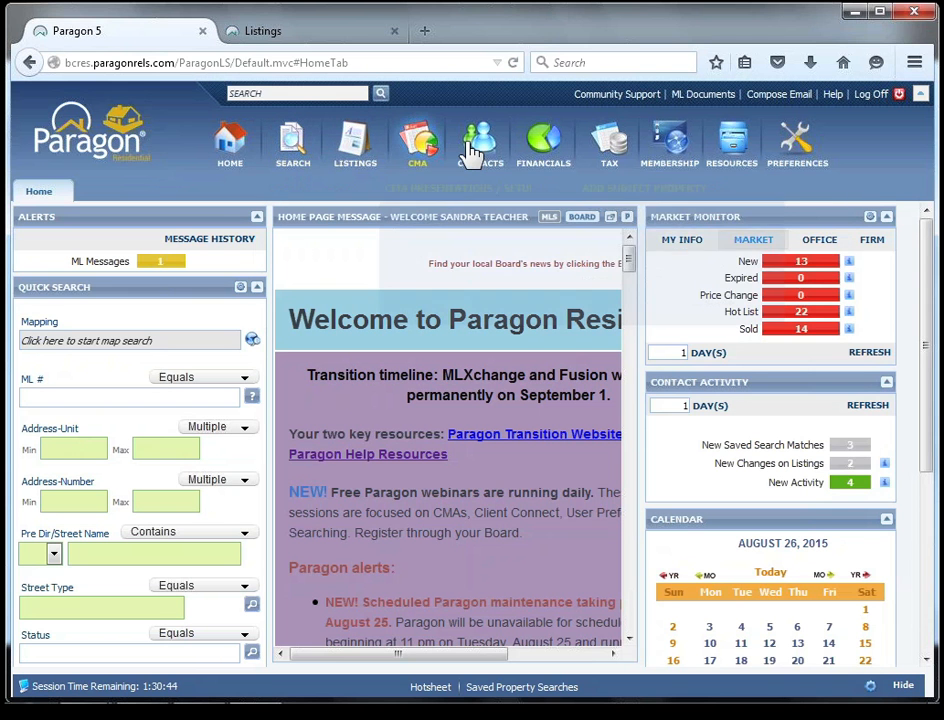
pyautogui.moveTo(476, 152)
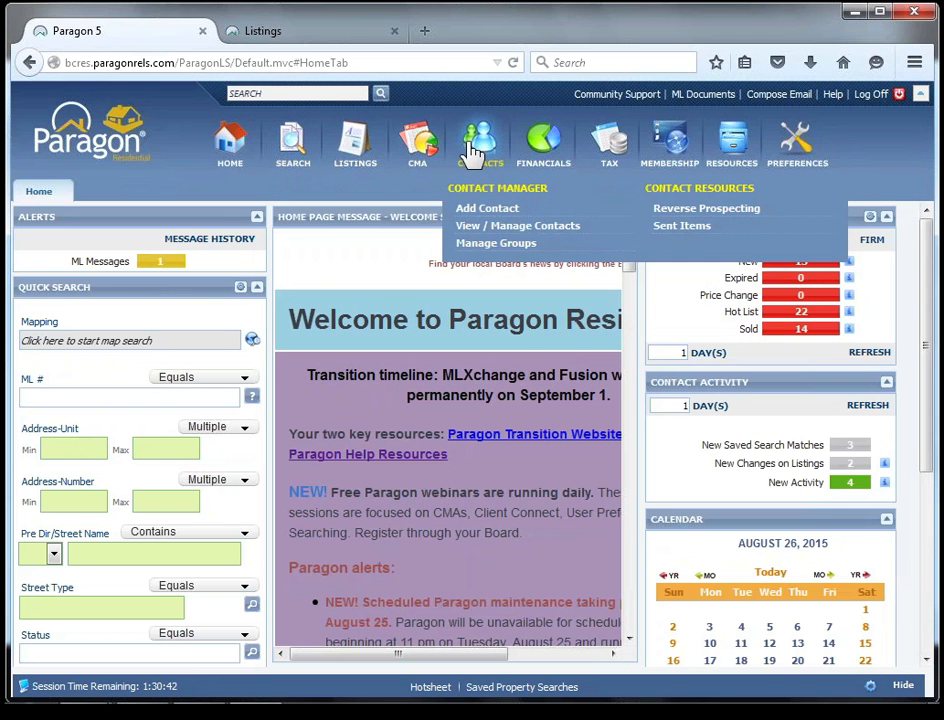
pyautogui.click(484, 228)
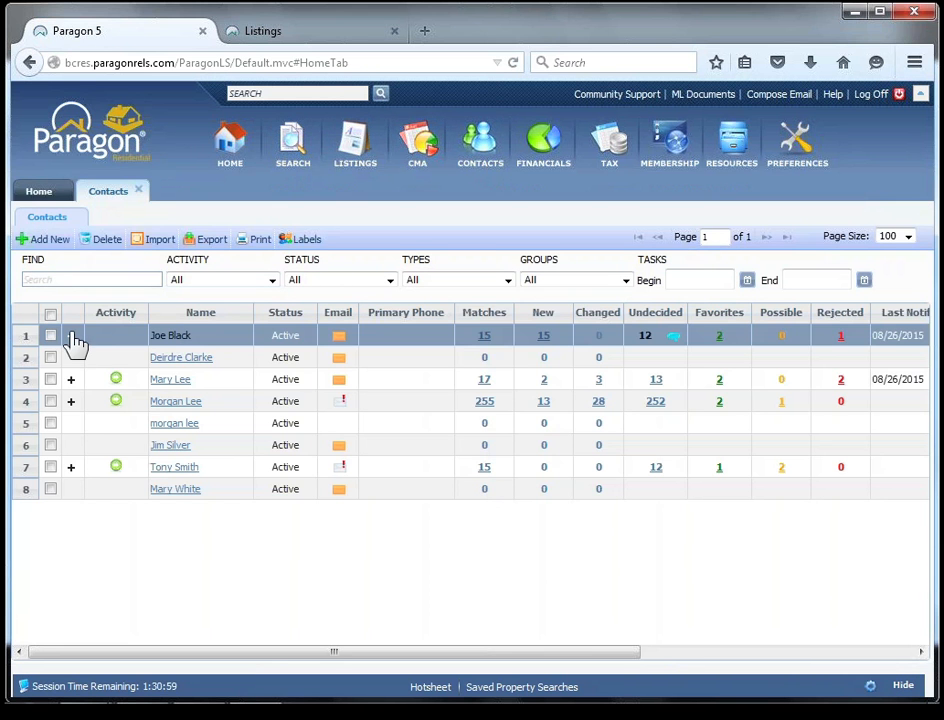
pyautogui.click(72, 336)
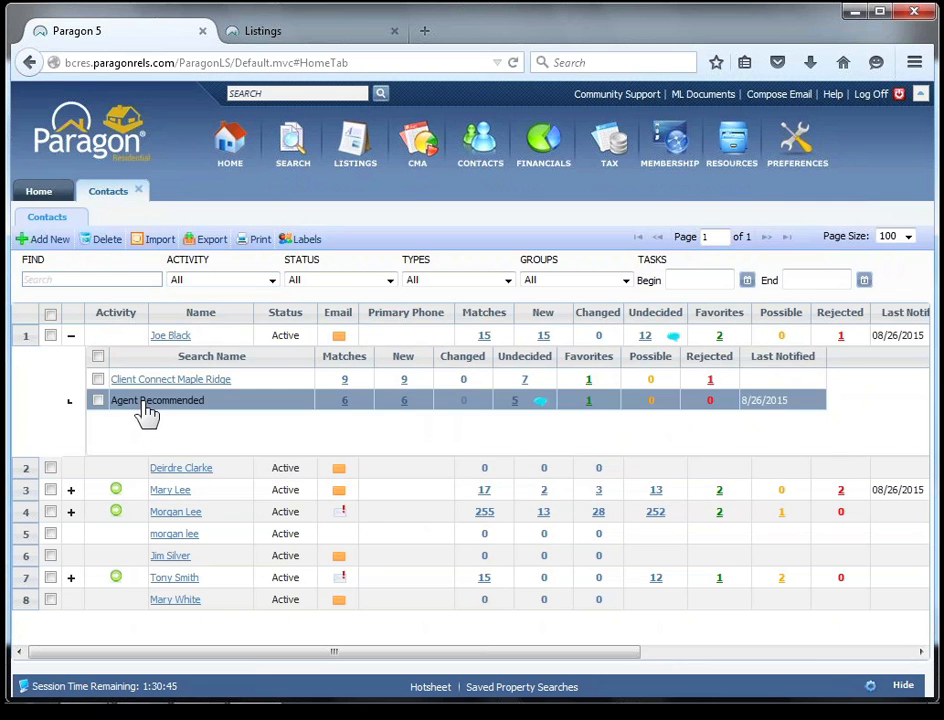
# Open the first contact's Agent Recommended group and switch its notification option to Off and back to Client Connect with Auto-Notify.
pyautogui.click(145, 401)
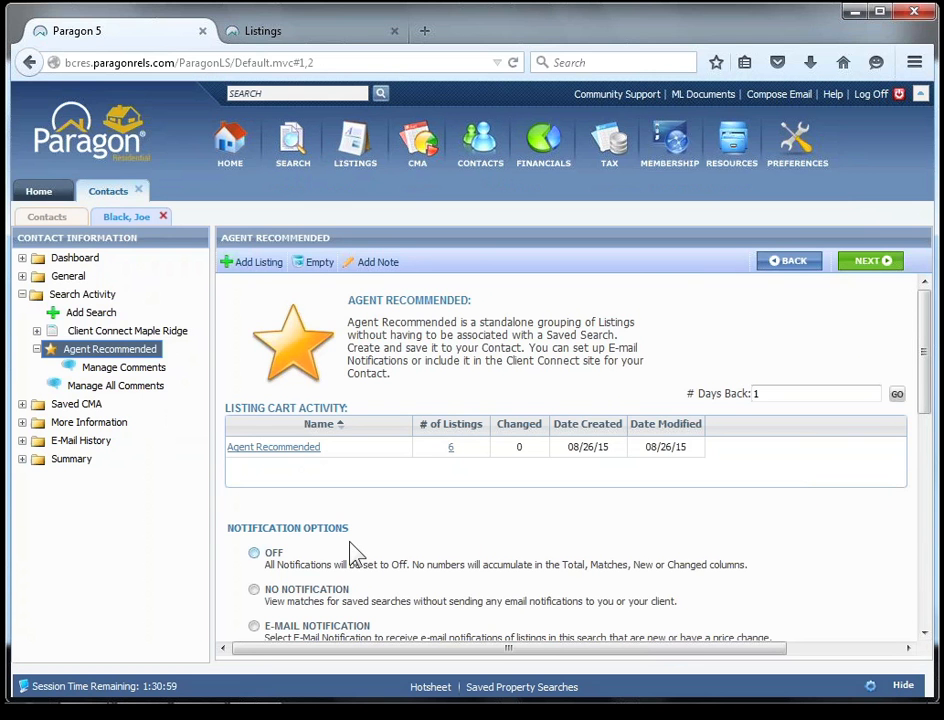
pyautogui.moveTo(922, 385); pyautogui.dragTo(900, 492)
pyautogui.scroll(3, 898, 470)
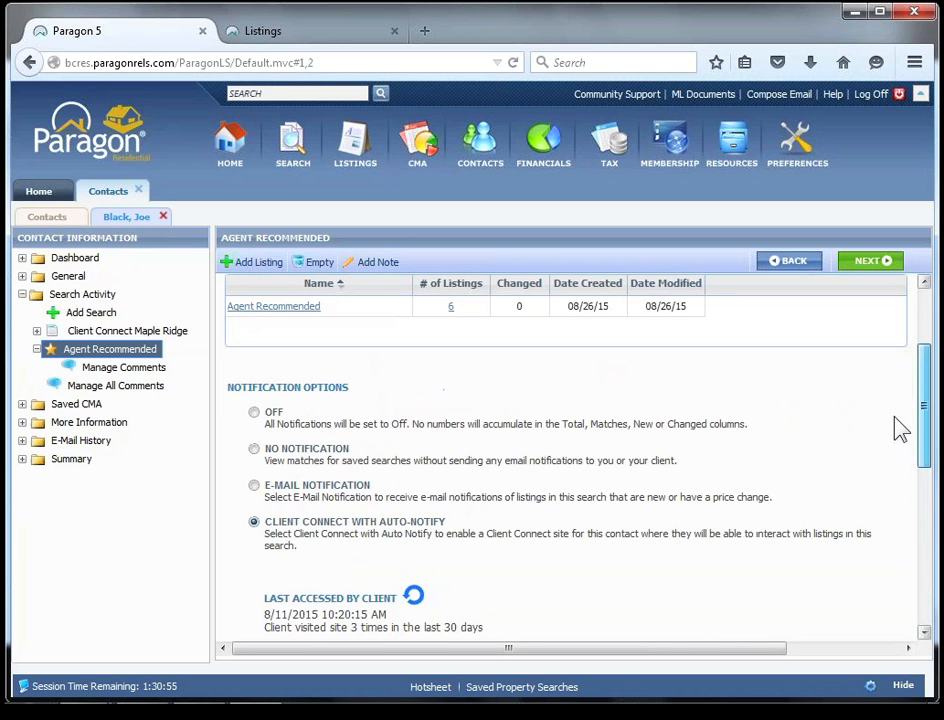
pyautogui.click(254, 413)
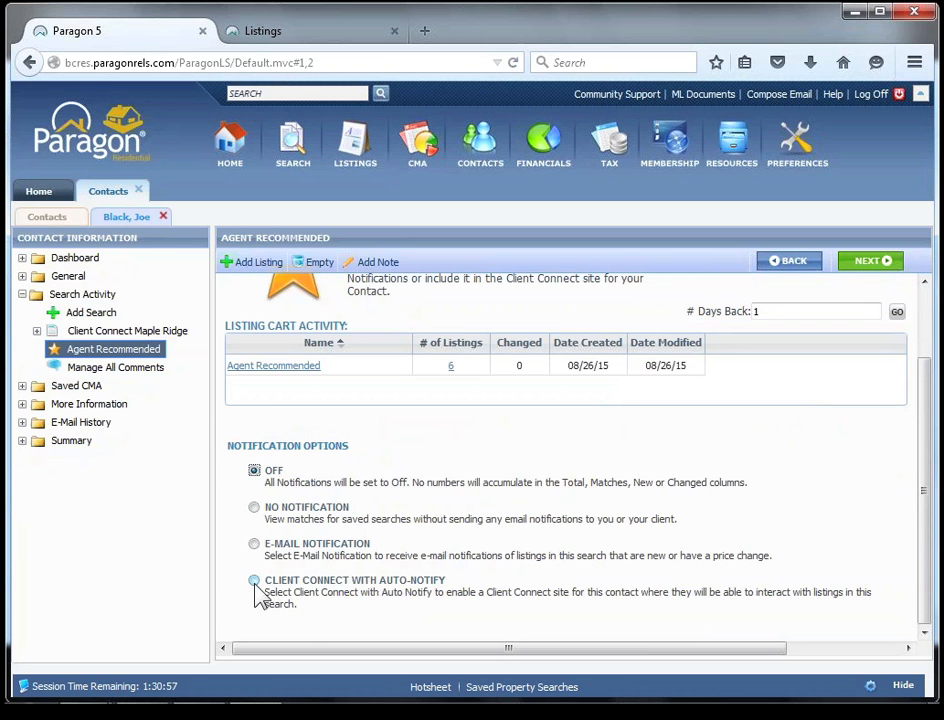
pyautogui.click(254, 581)
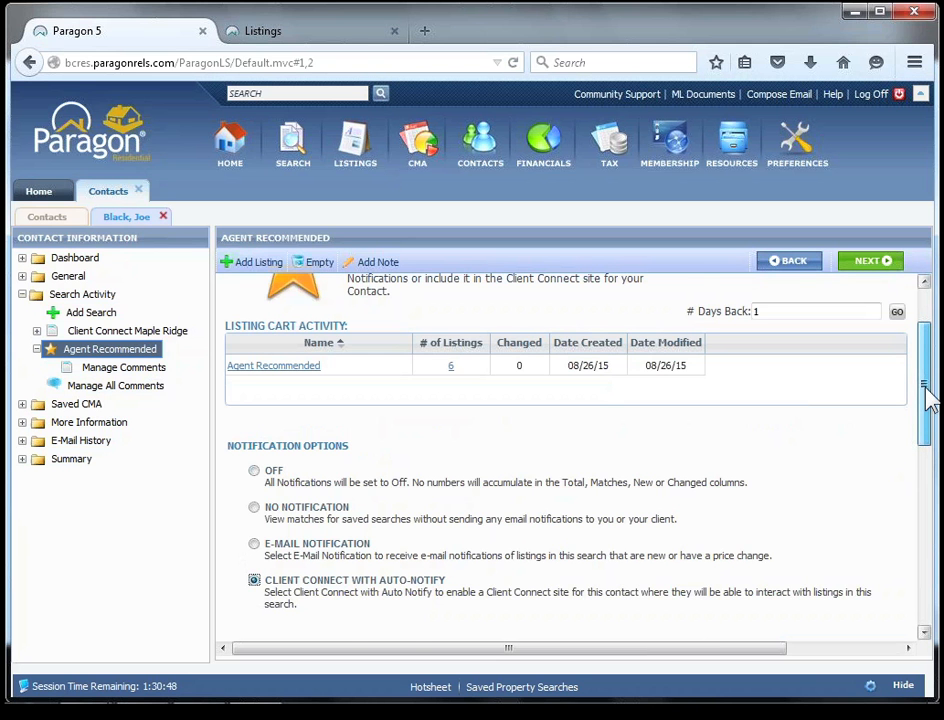
# Review the Agent Recommended group's Client Connect activity, site configuration and link options, and close the contact record and the contact list.
pyautogui.moveTo(925, 390); pyautogui.dragTo(925, 460)
pyautogui.scroll(-4, 925, 460)
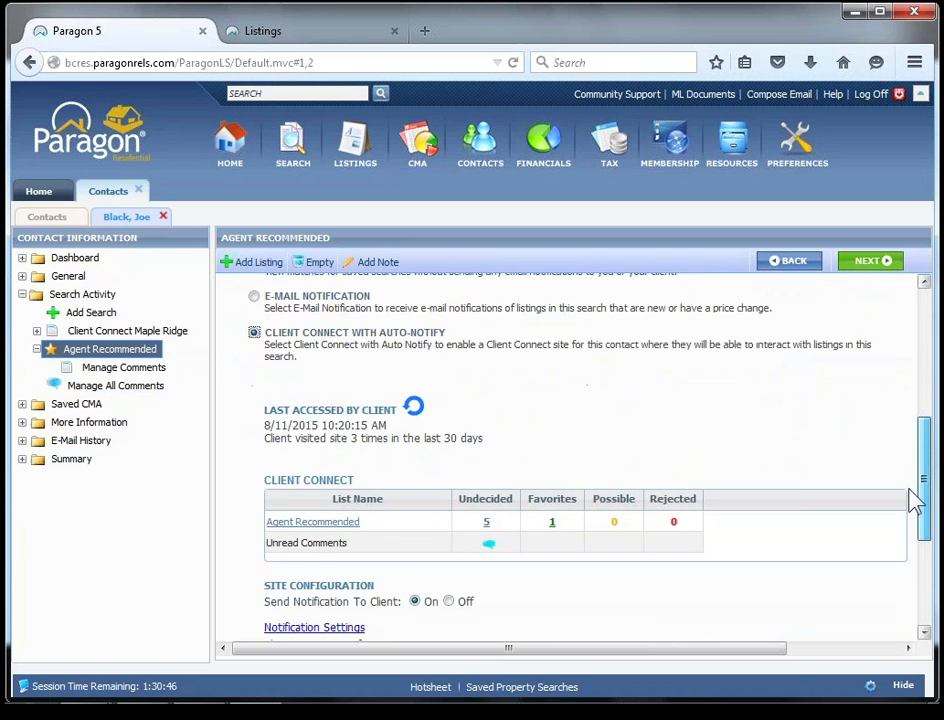
pyautogui.scroll(10, 925, 437)
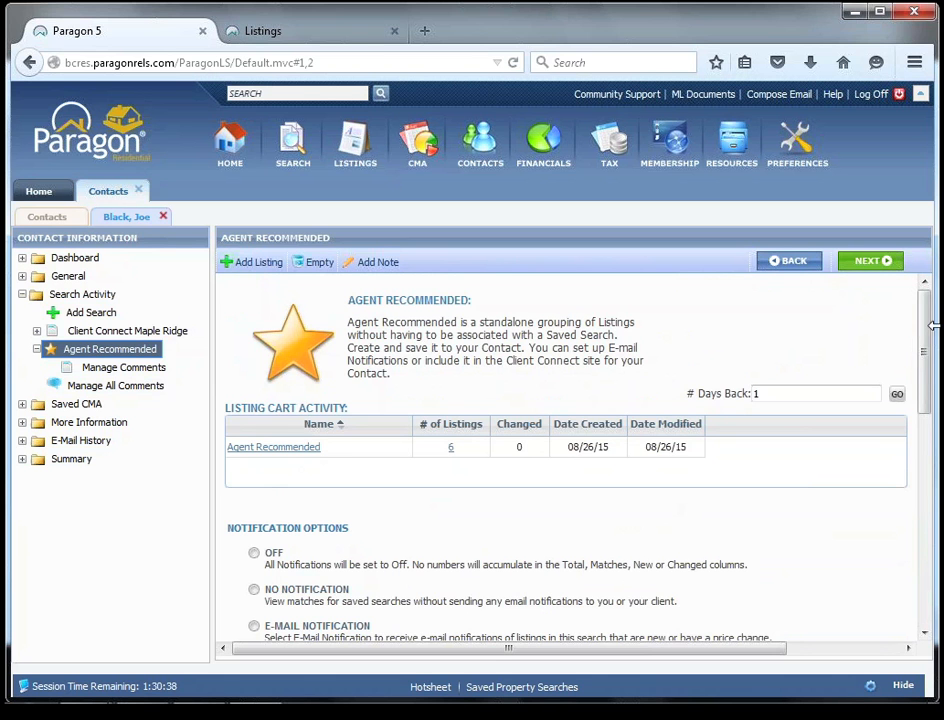
pyautogui.moveTo(928, 402); pyautogui.dragTo(928, 605)
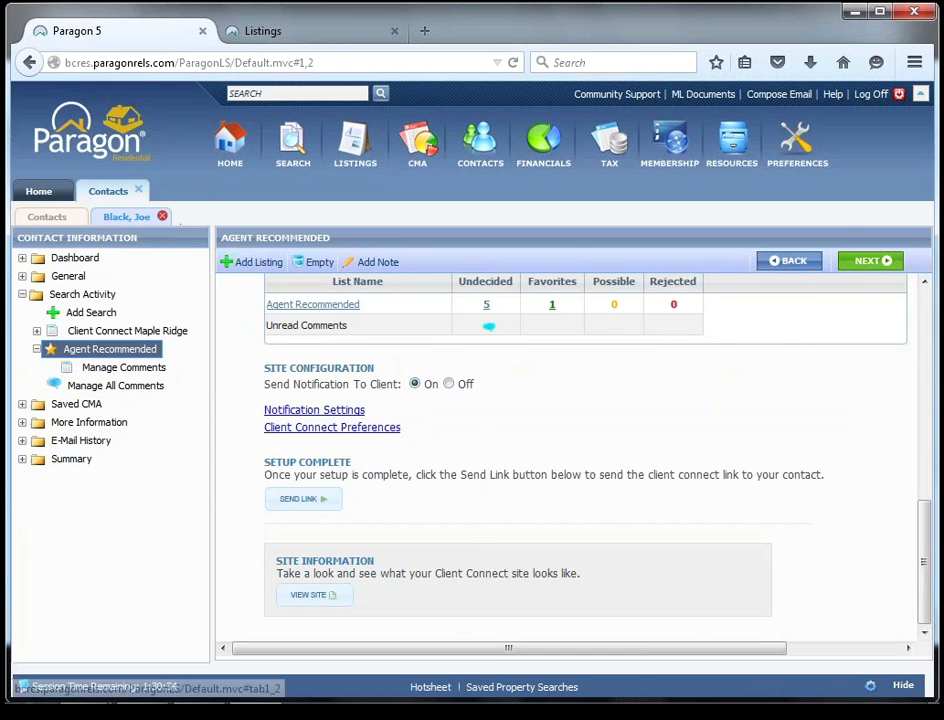
pyautogui.click(162, 215)
pyautogui.click(139, 190)
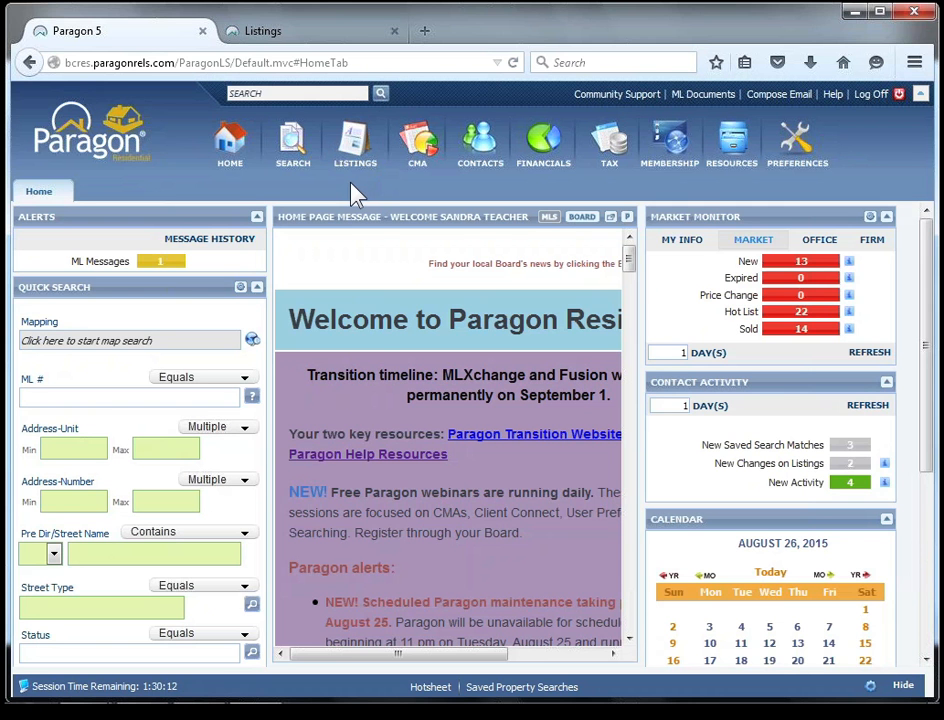
# Switch to the running PowerPoint slide show and advance to the Additional Paragon Training slide.
pyautogui.press('super')
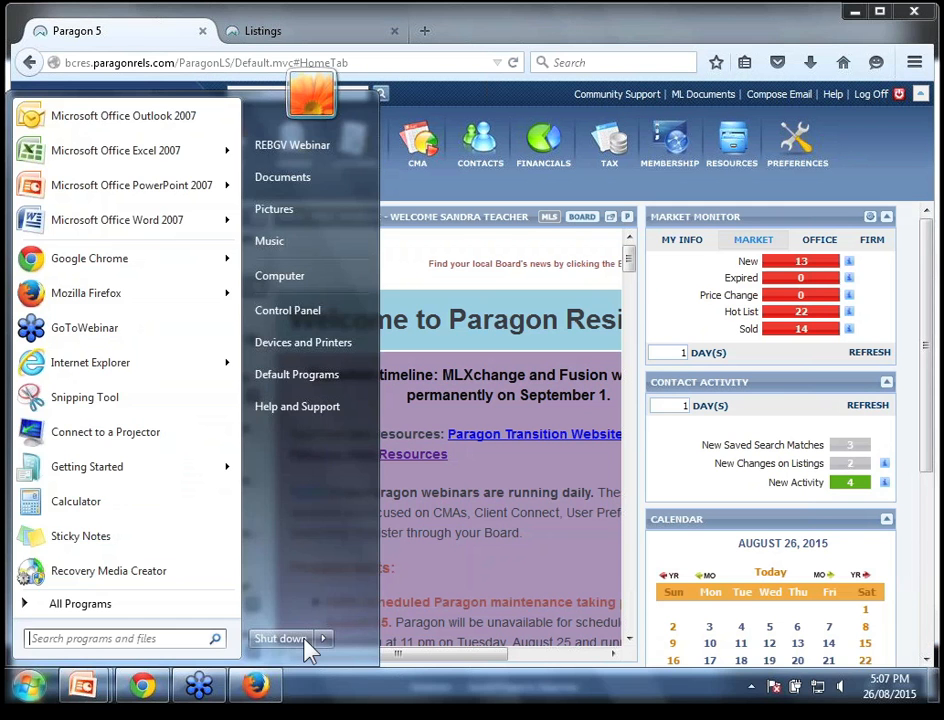
pyautogui.click(84, 690)
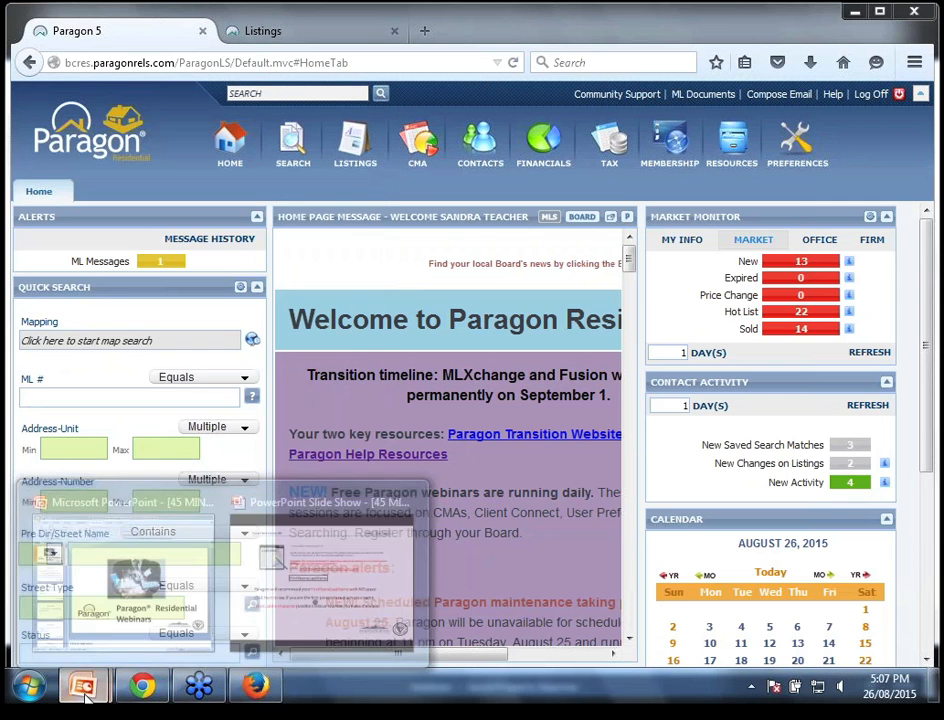
pyautogui.click(314, 600)
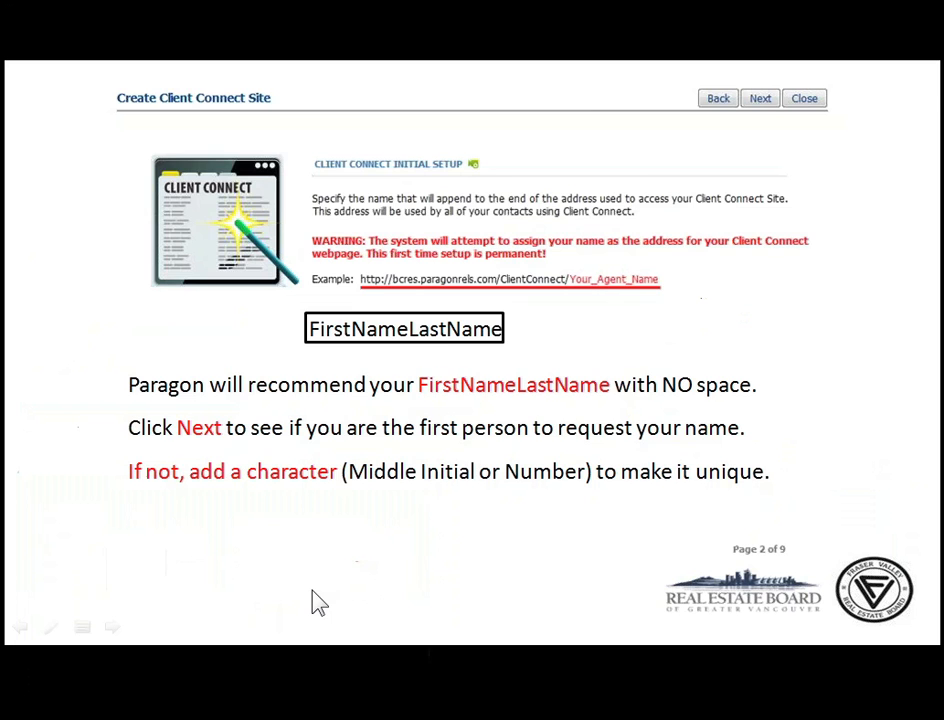
pyautogui.click(314, 600)
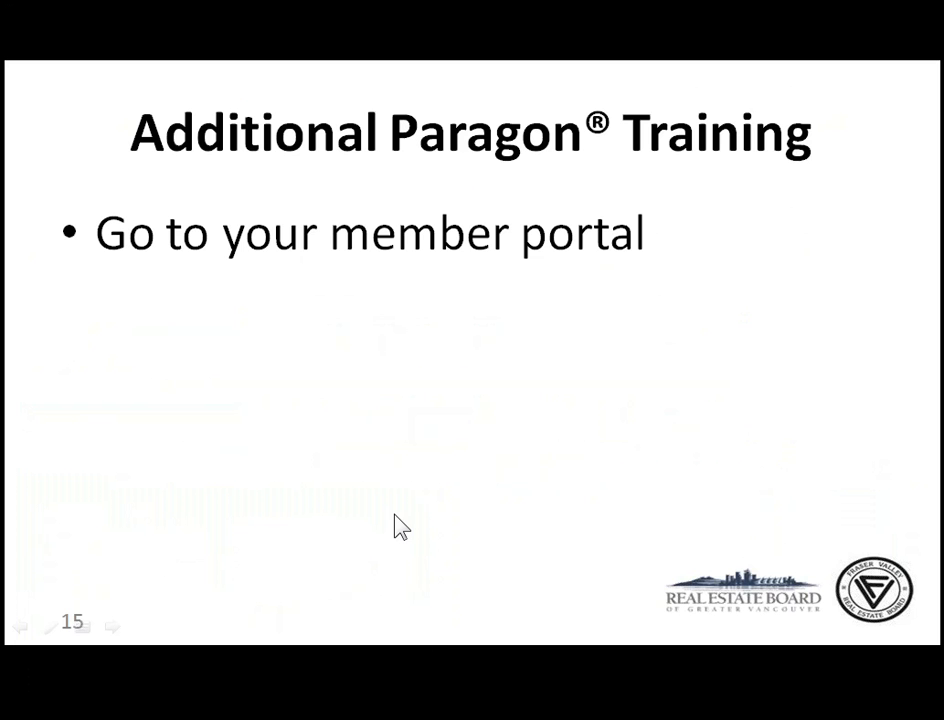